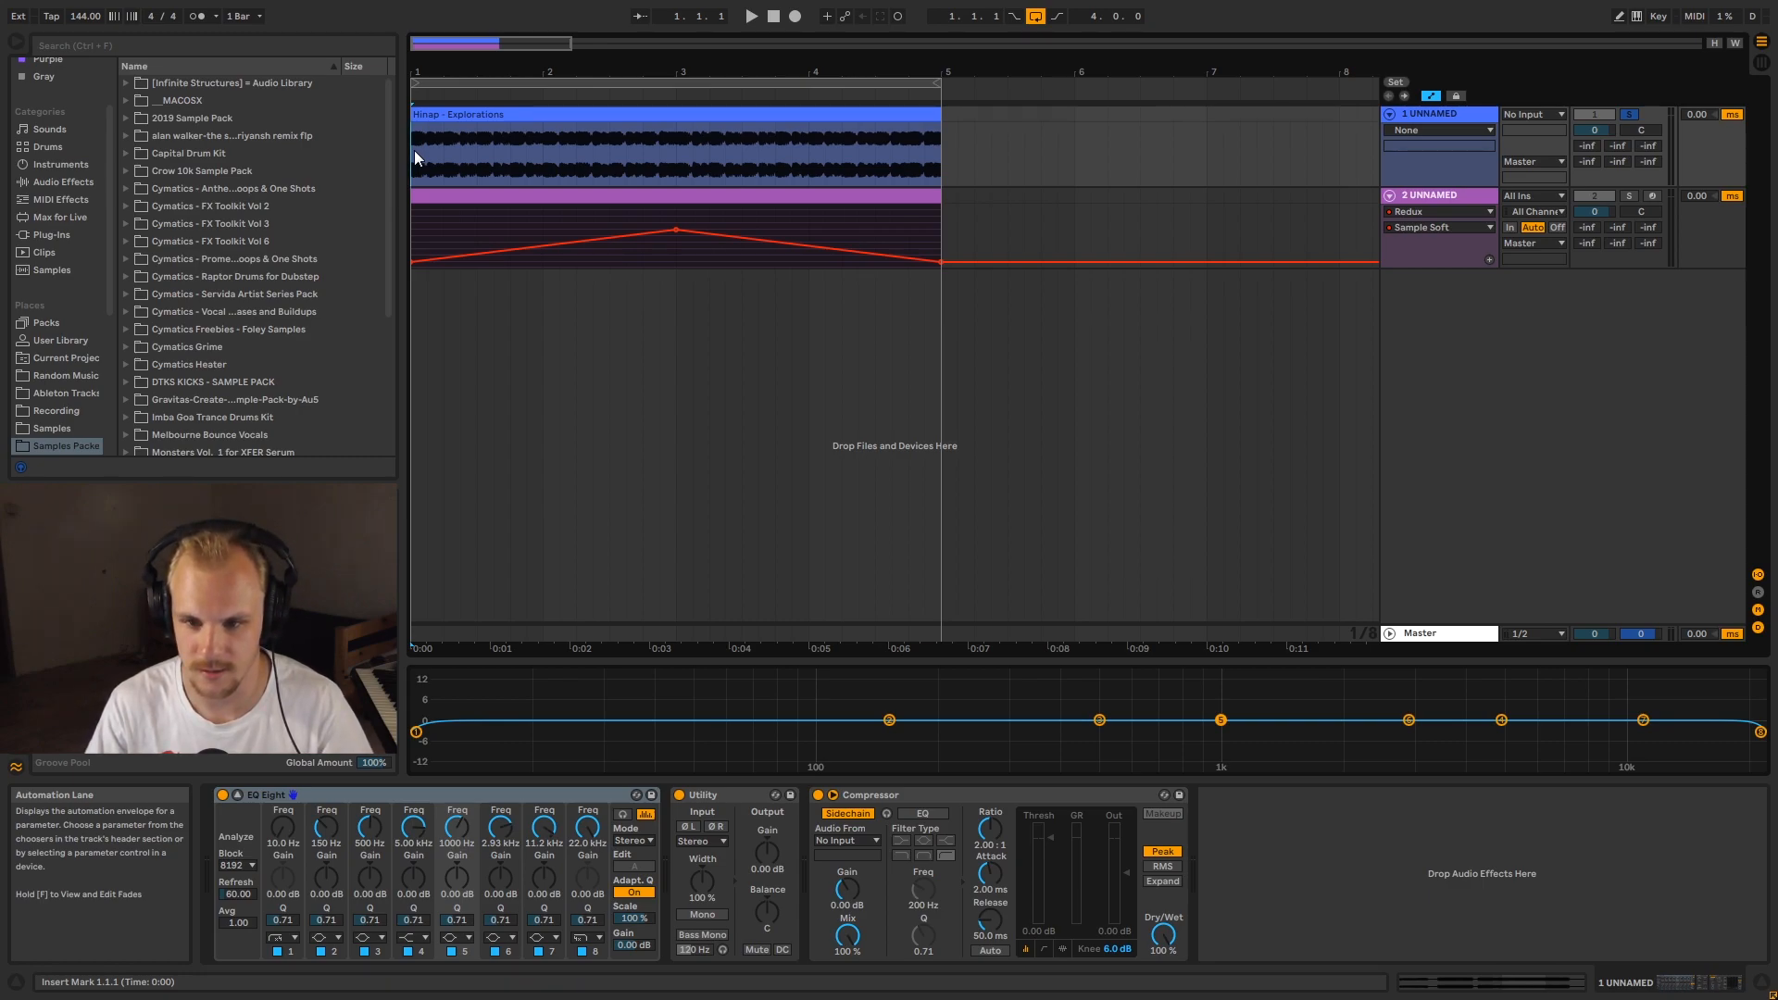
# - Play the "Himap - Explorations" audio clip from bar 1 to hear the reference sound
pyautogui.press('space')
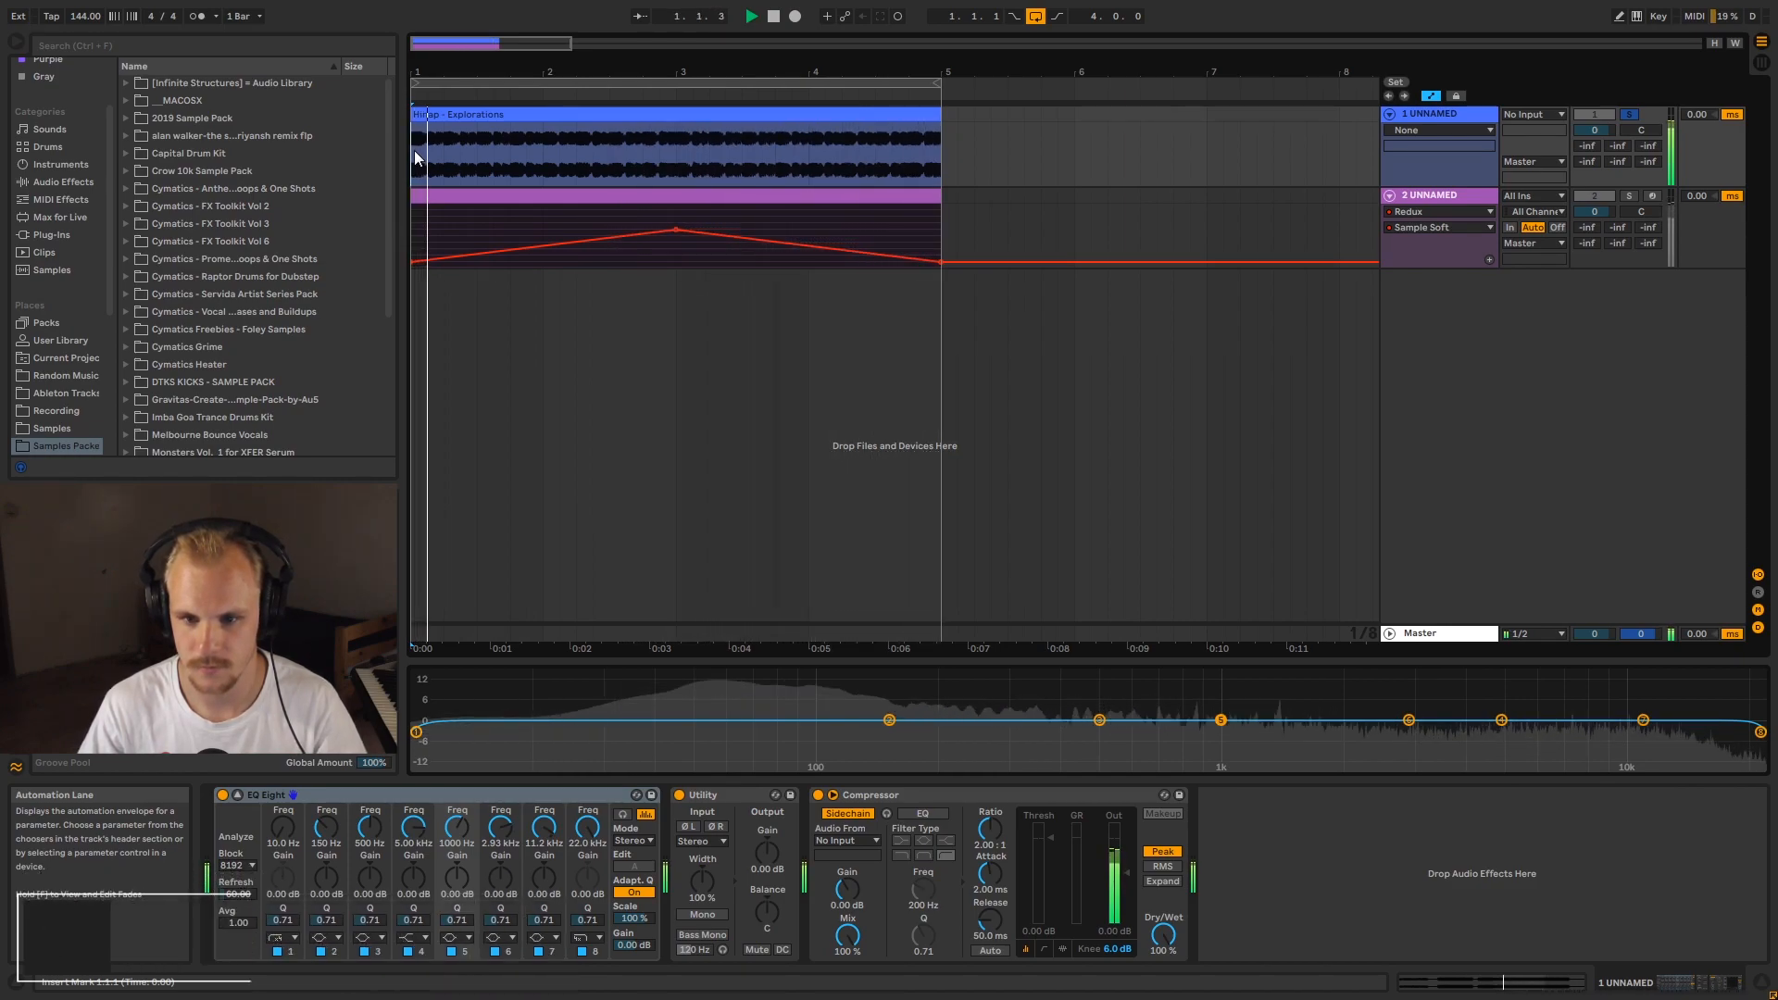
pyautogui.press('space')
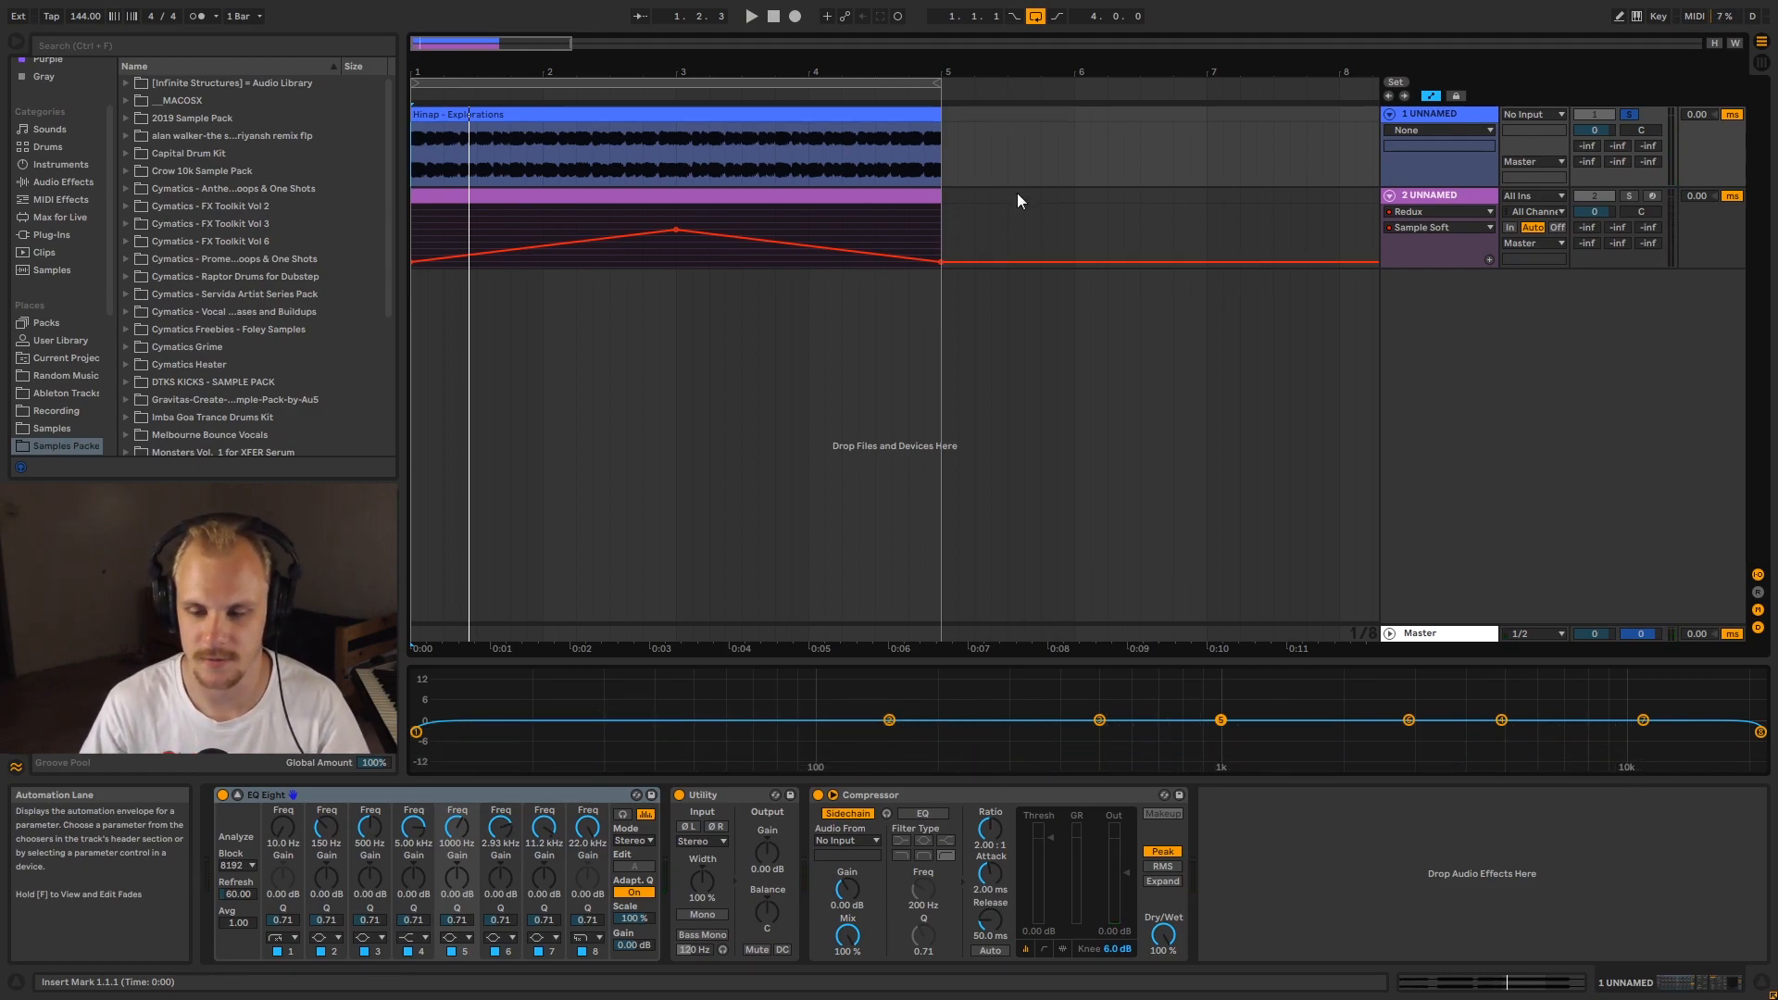
# - Solo the purple MIDI track 2 and play its four-bar clip from bar 1
pyautogui.click(1455, 203)
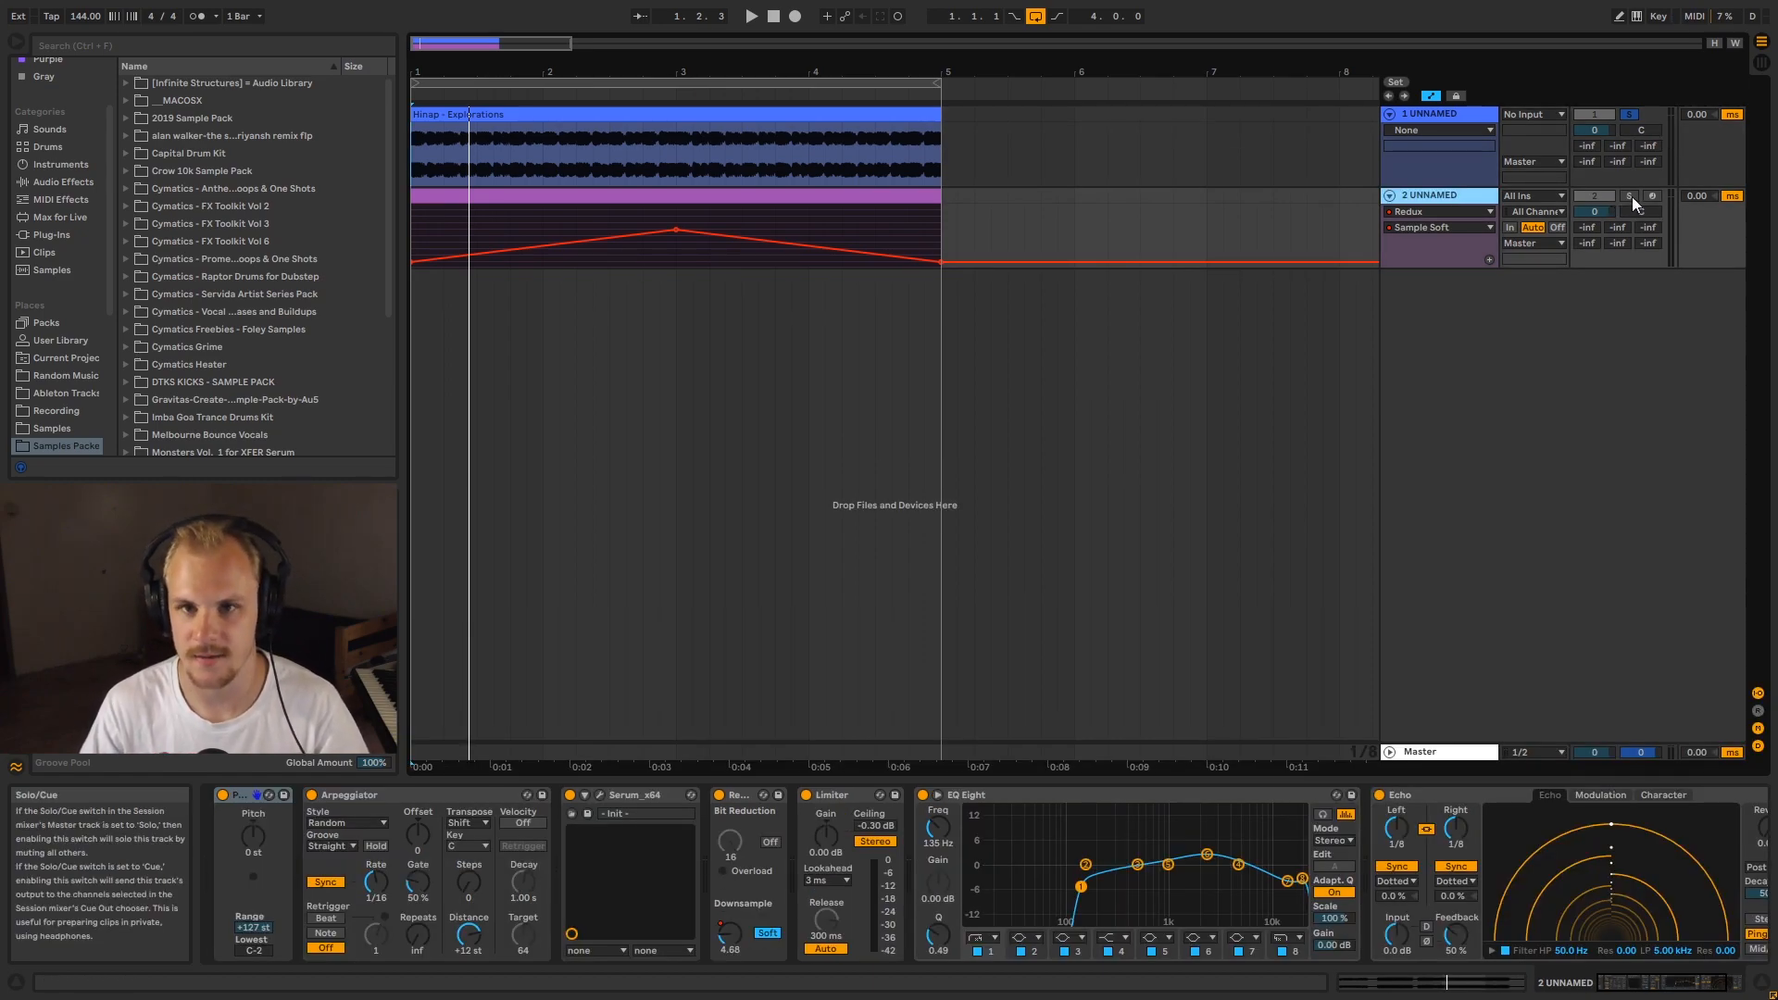
pyautogui.click(1630, 197)
pyautogui.click(525, 198)
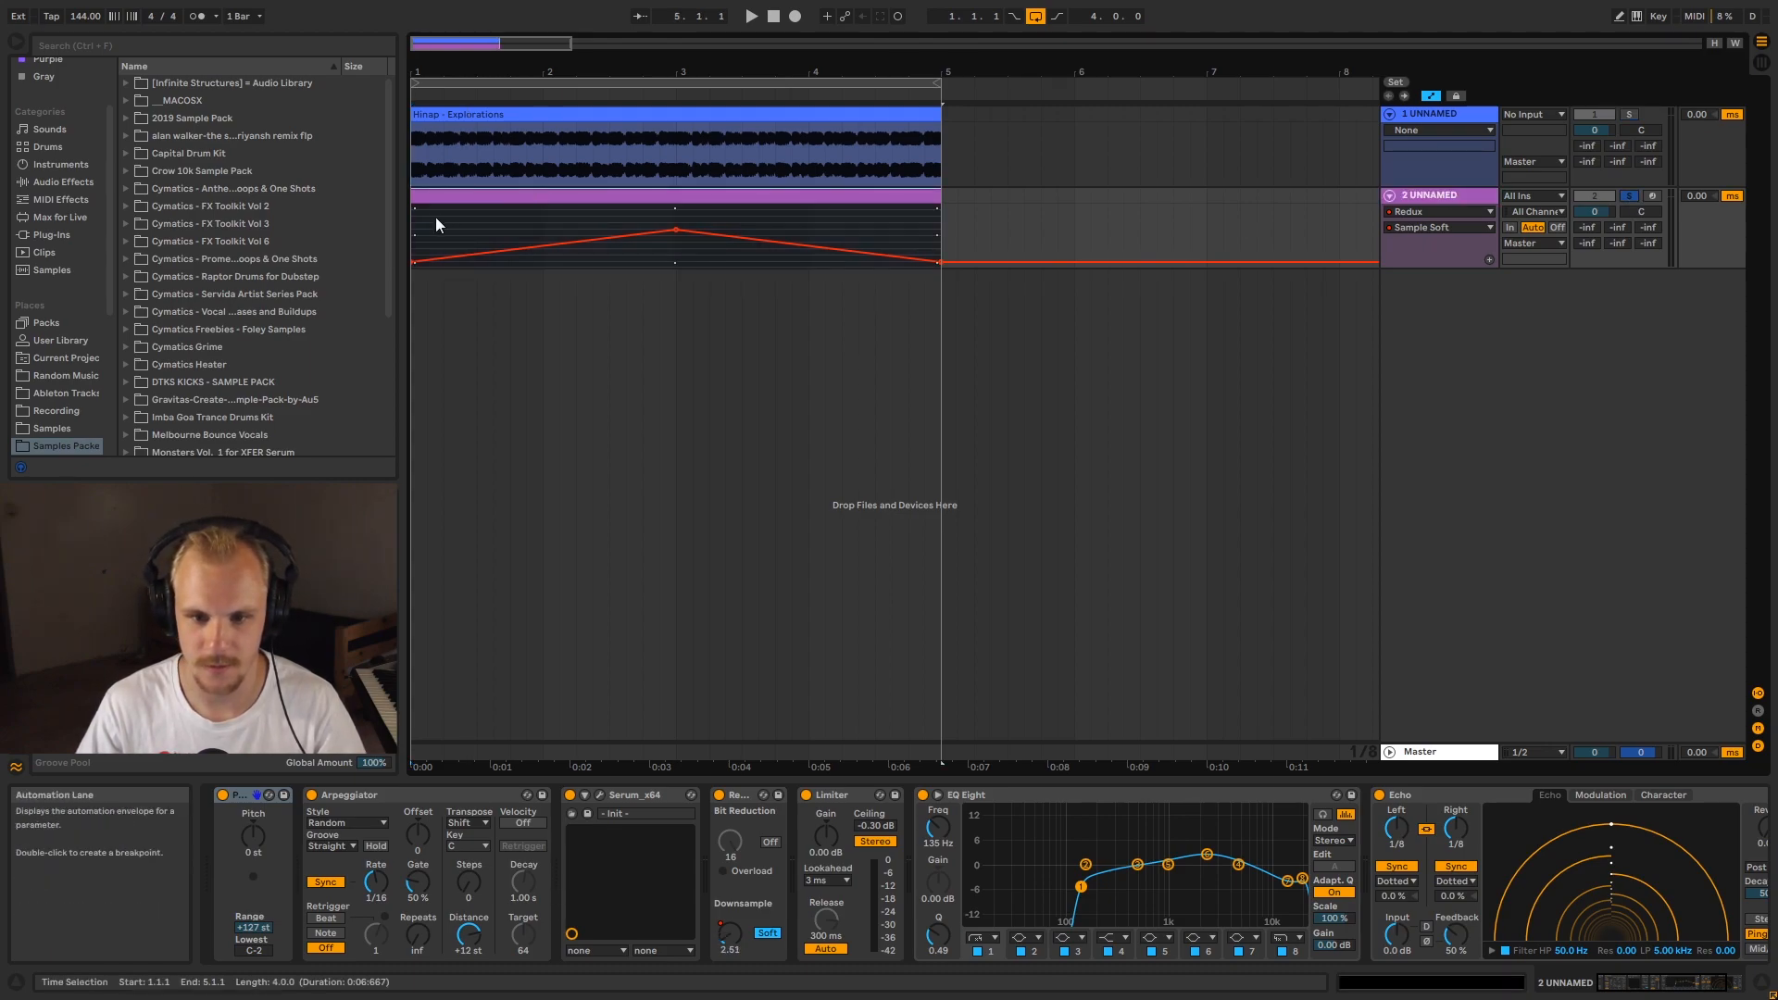
pyautogui.click(415, 229)
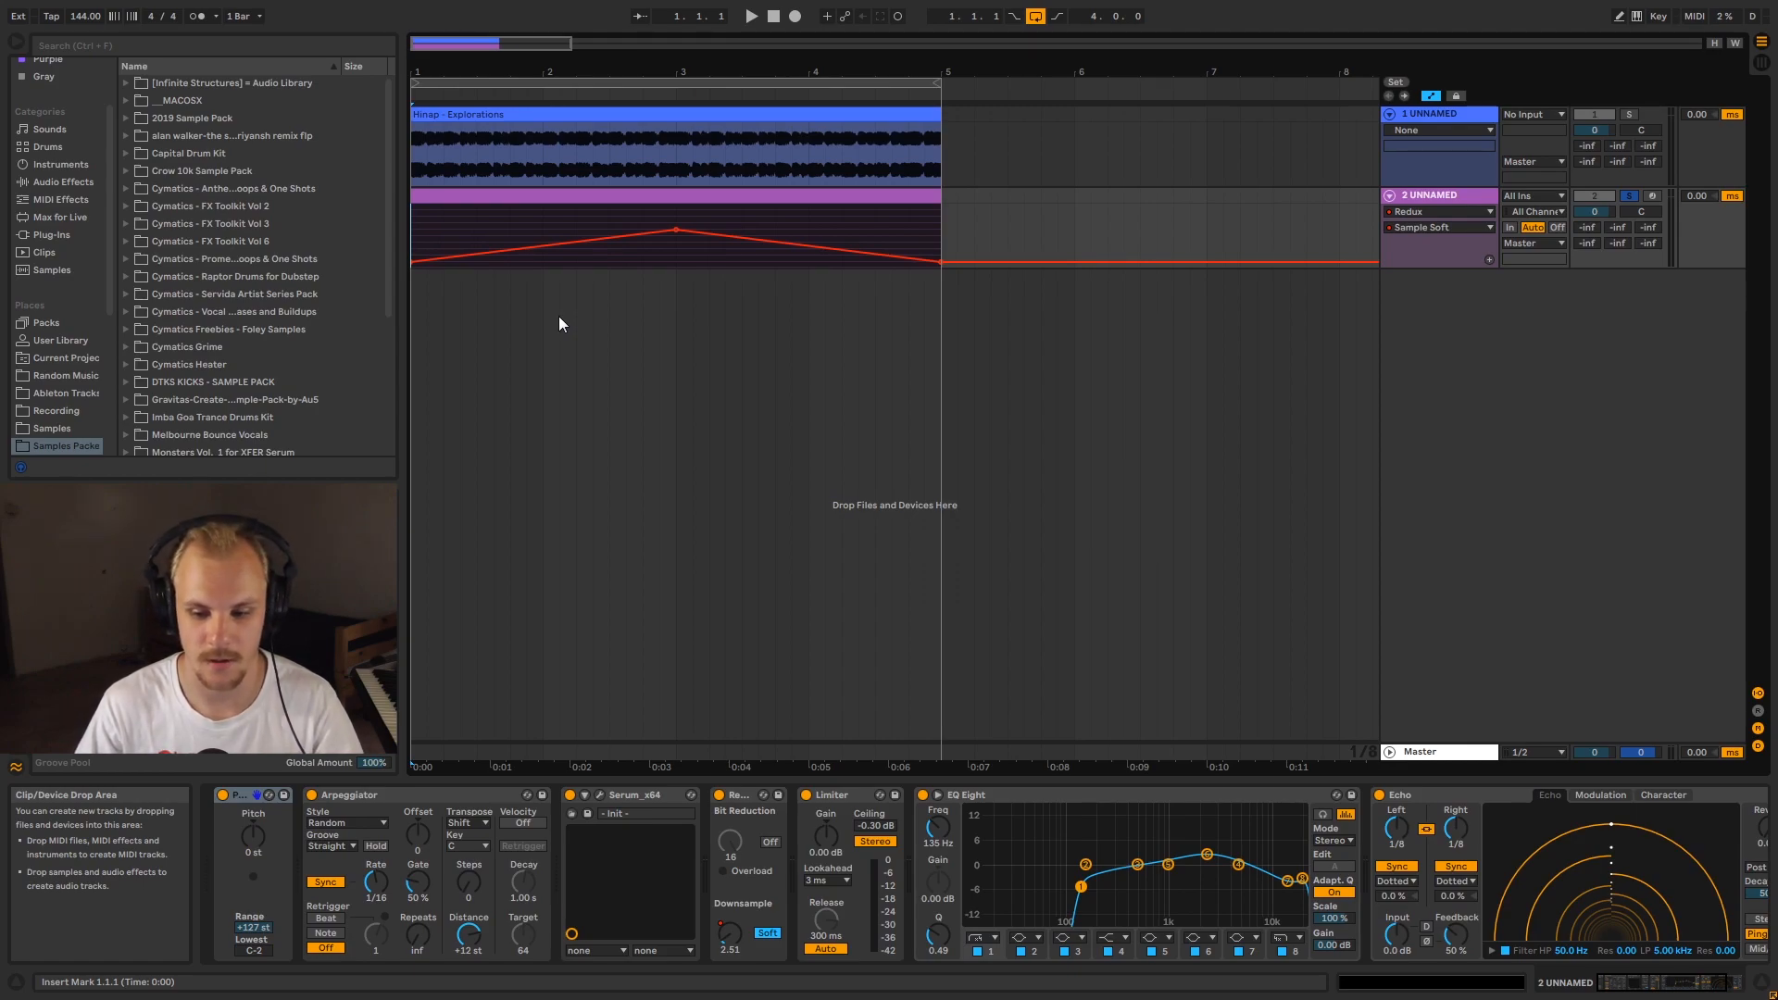
pyautogui.press('space')
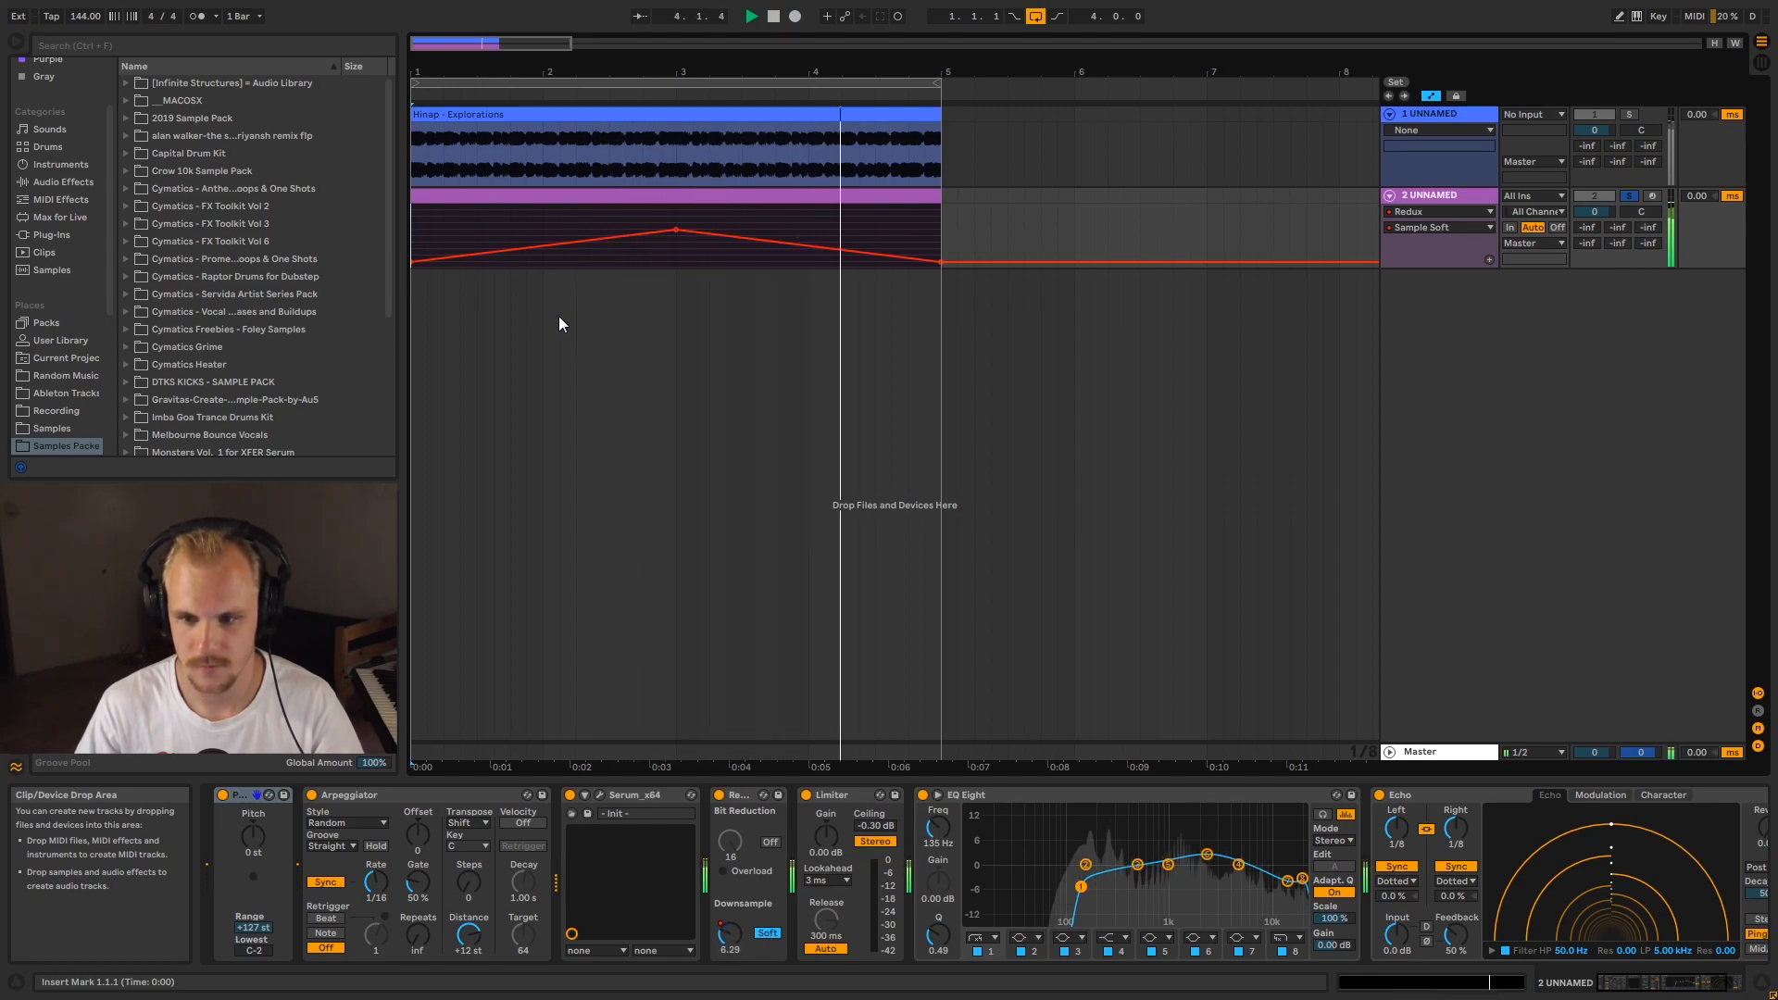
pyautogui.press('space')
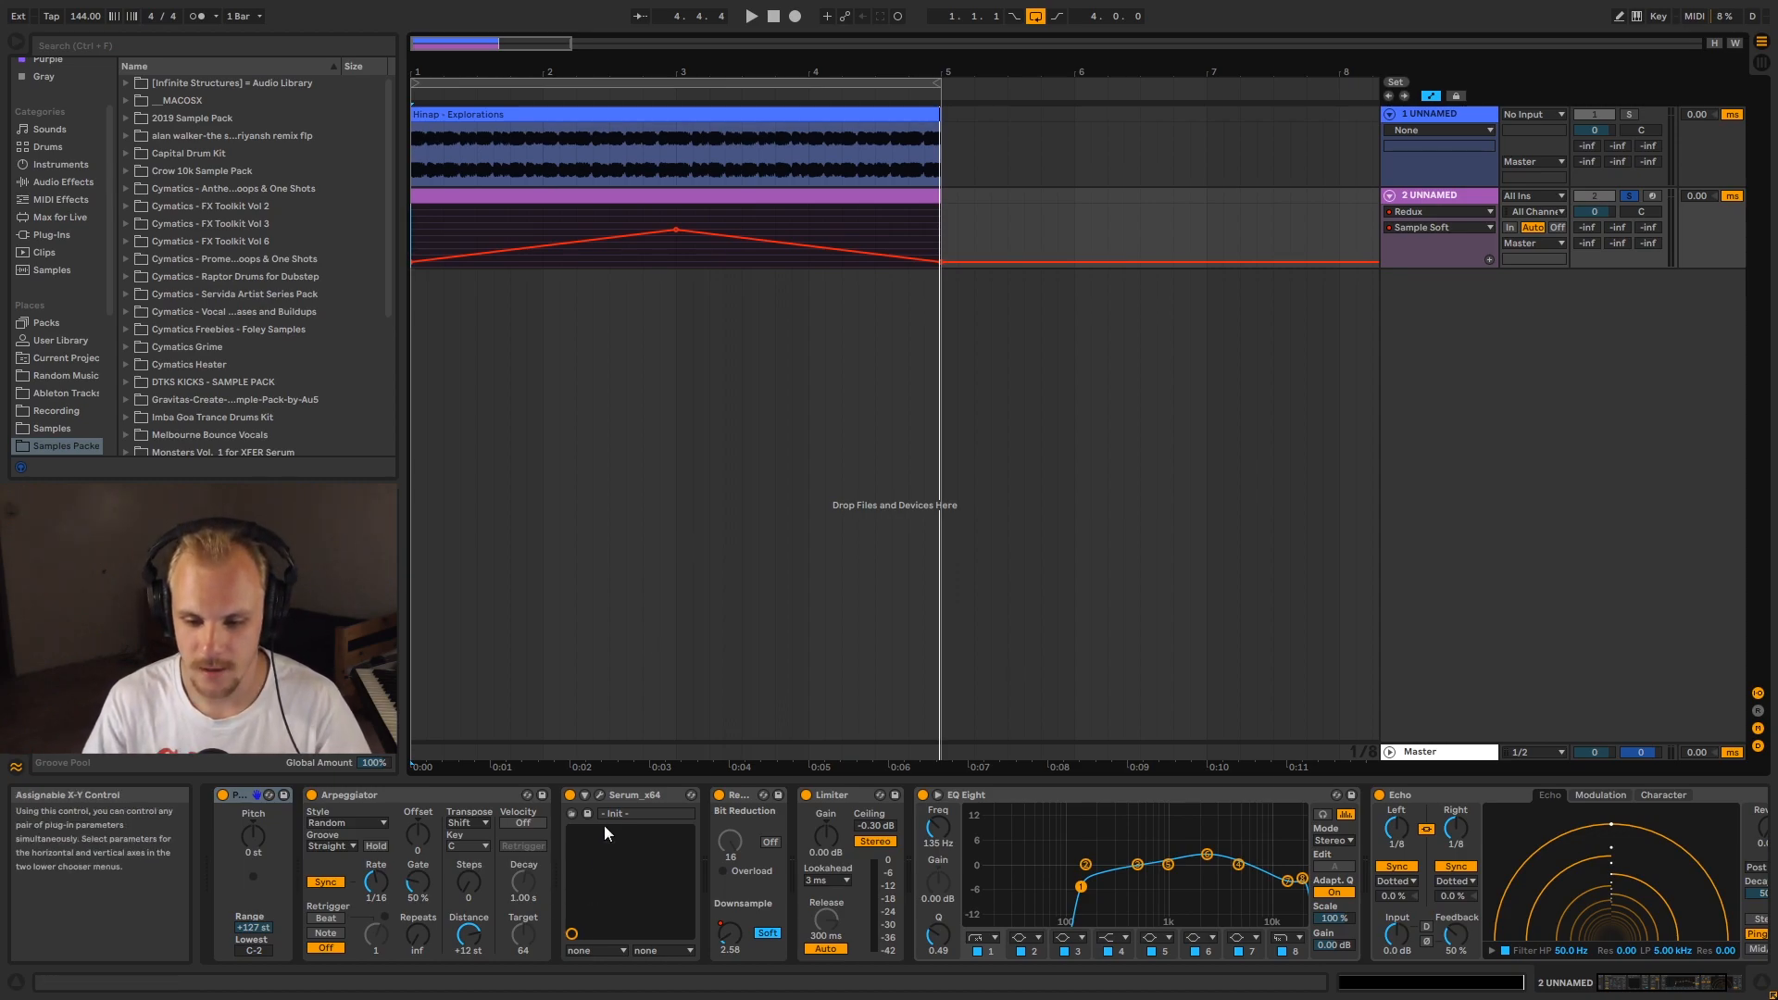
# - In Serum's effects rack, switch off EQ and Distortion and move the Compressor to the end of the effects order
pyautogui.click(597, 795)
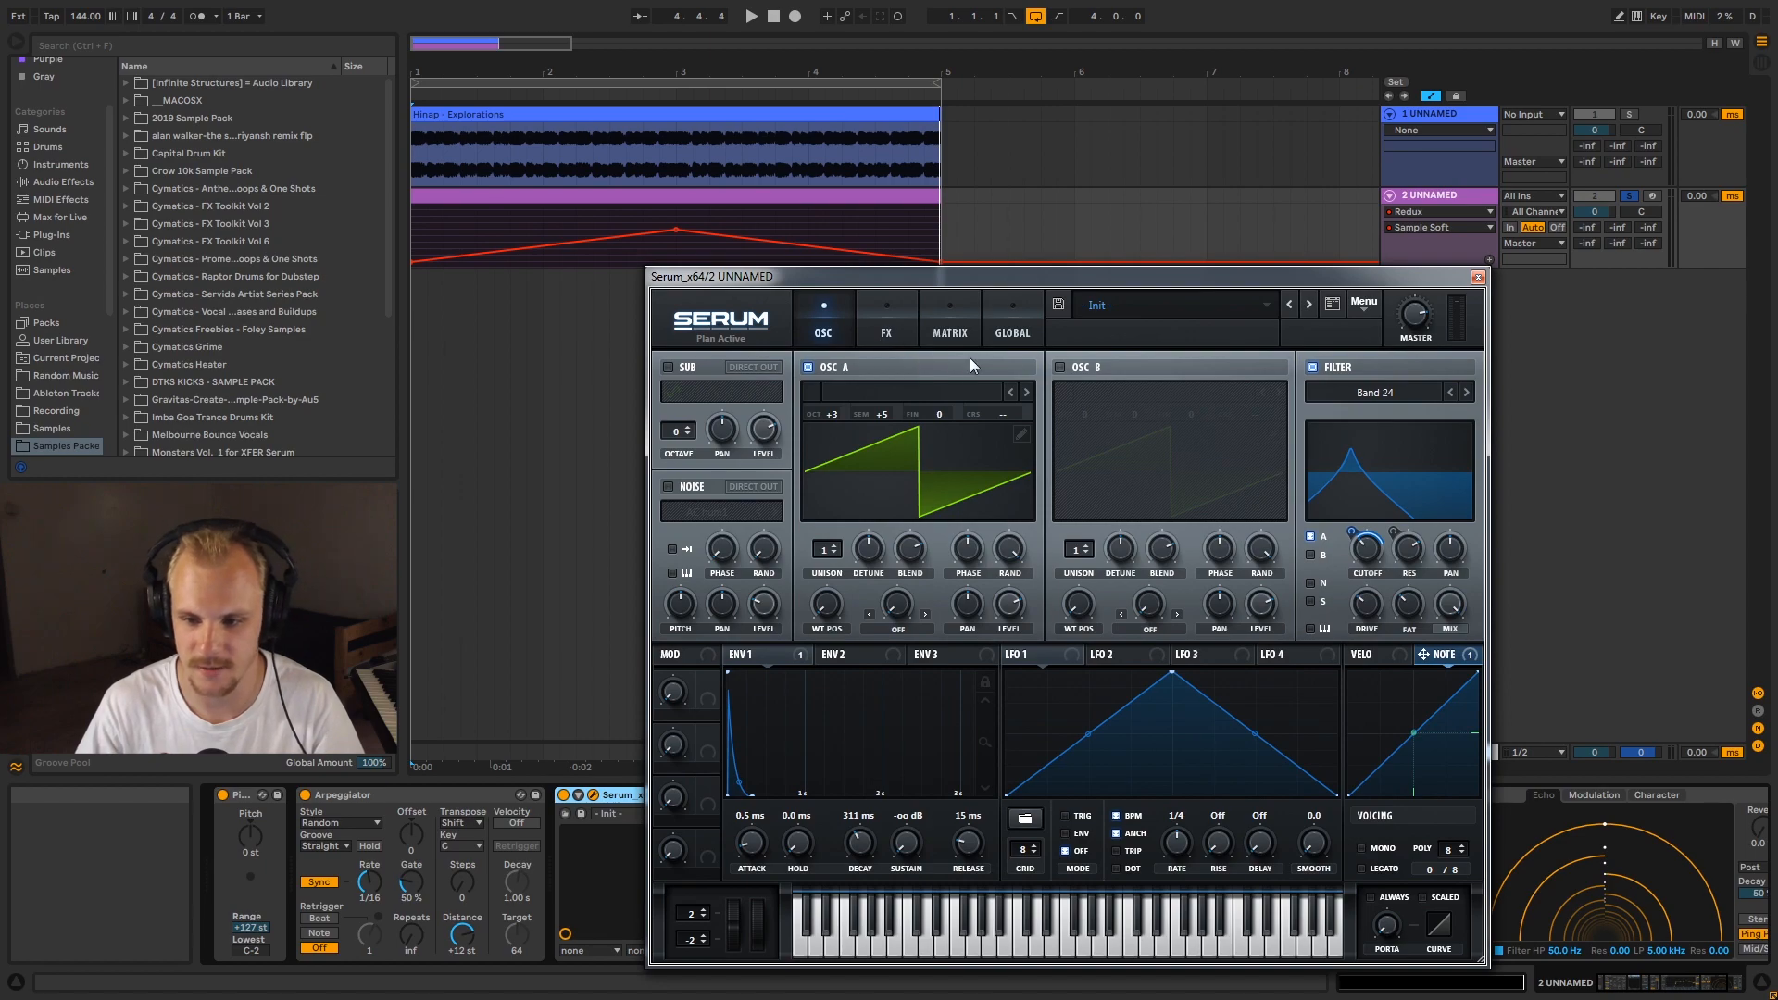
pyautogui.click(885, 334)
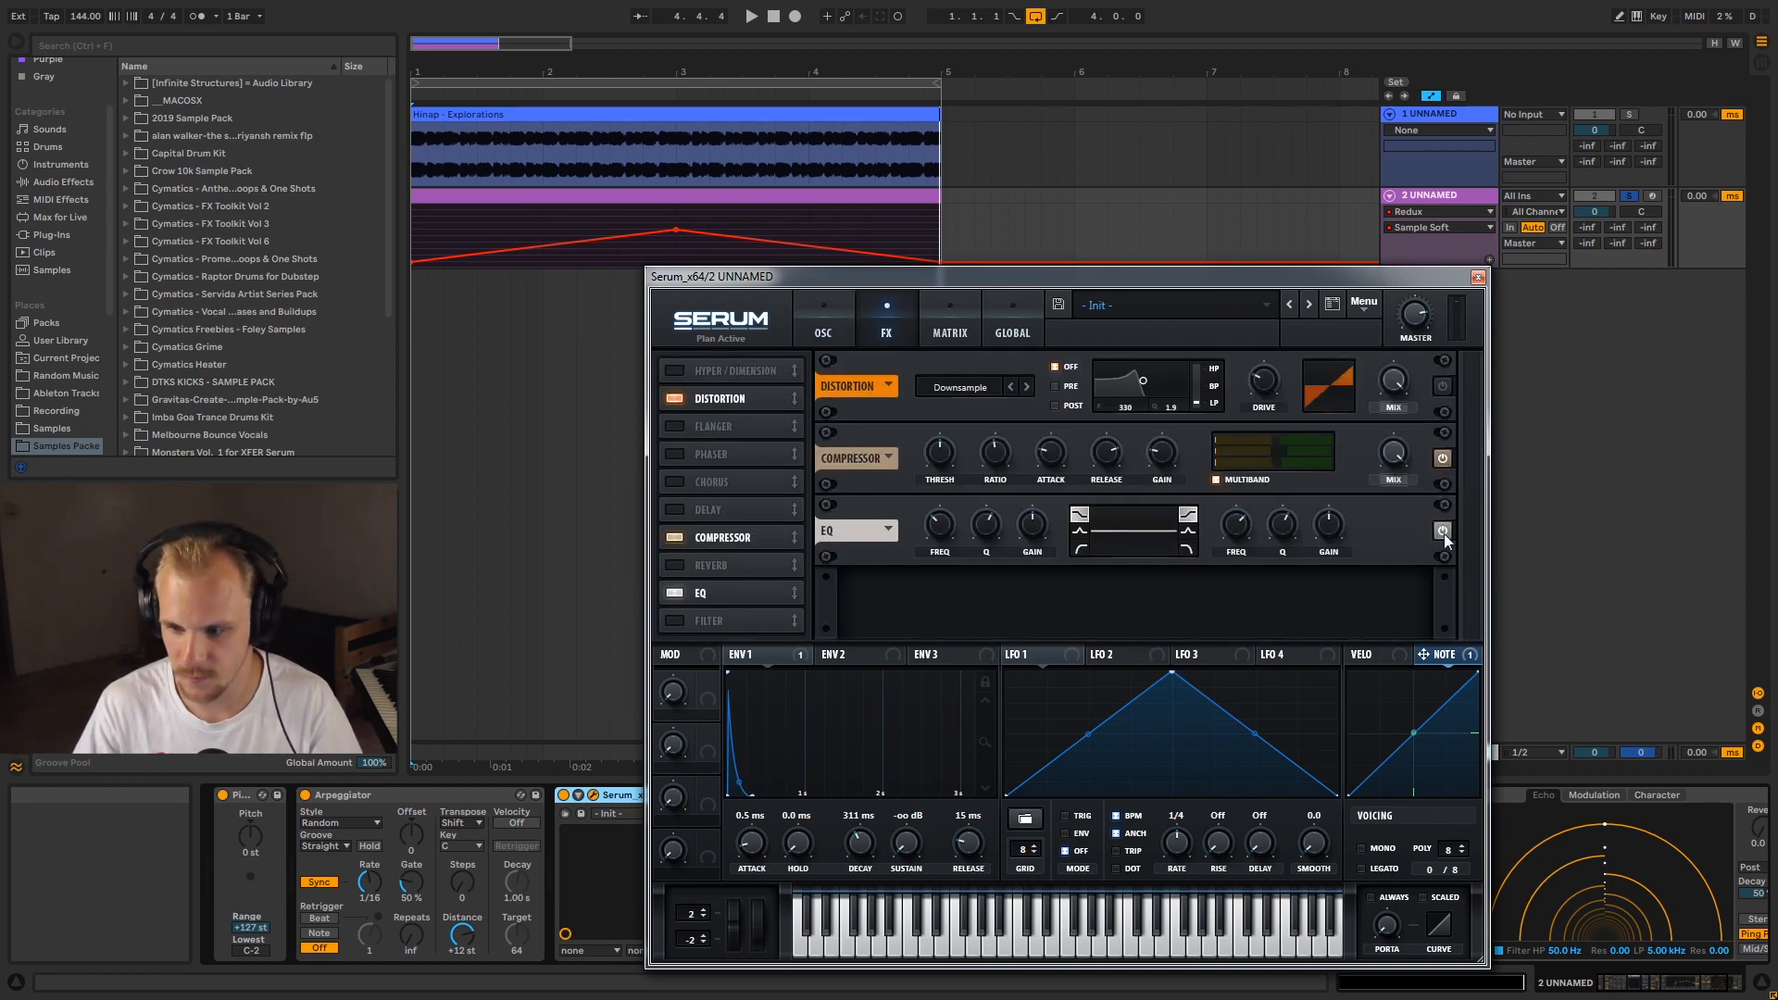
pyautogui.click(709, 592)
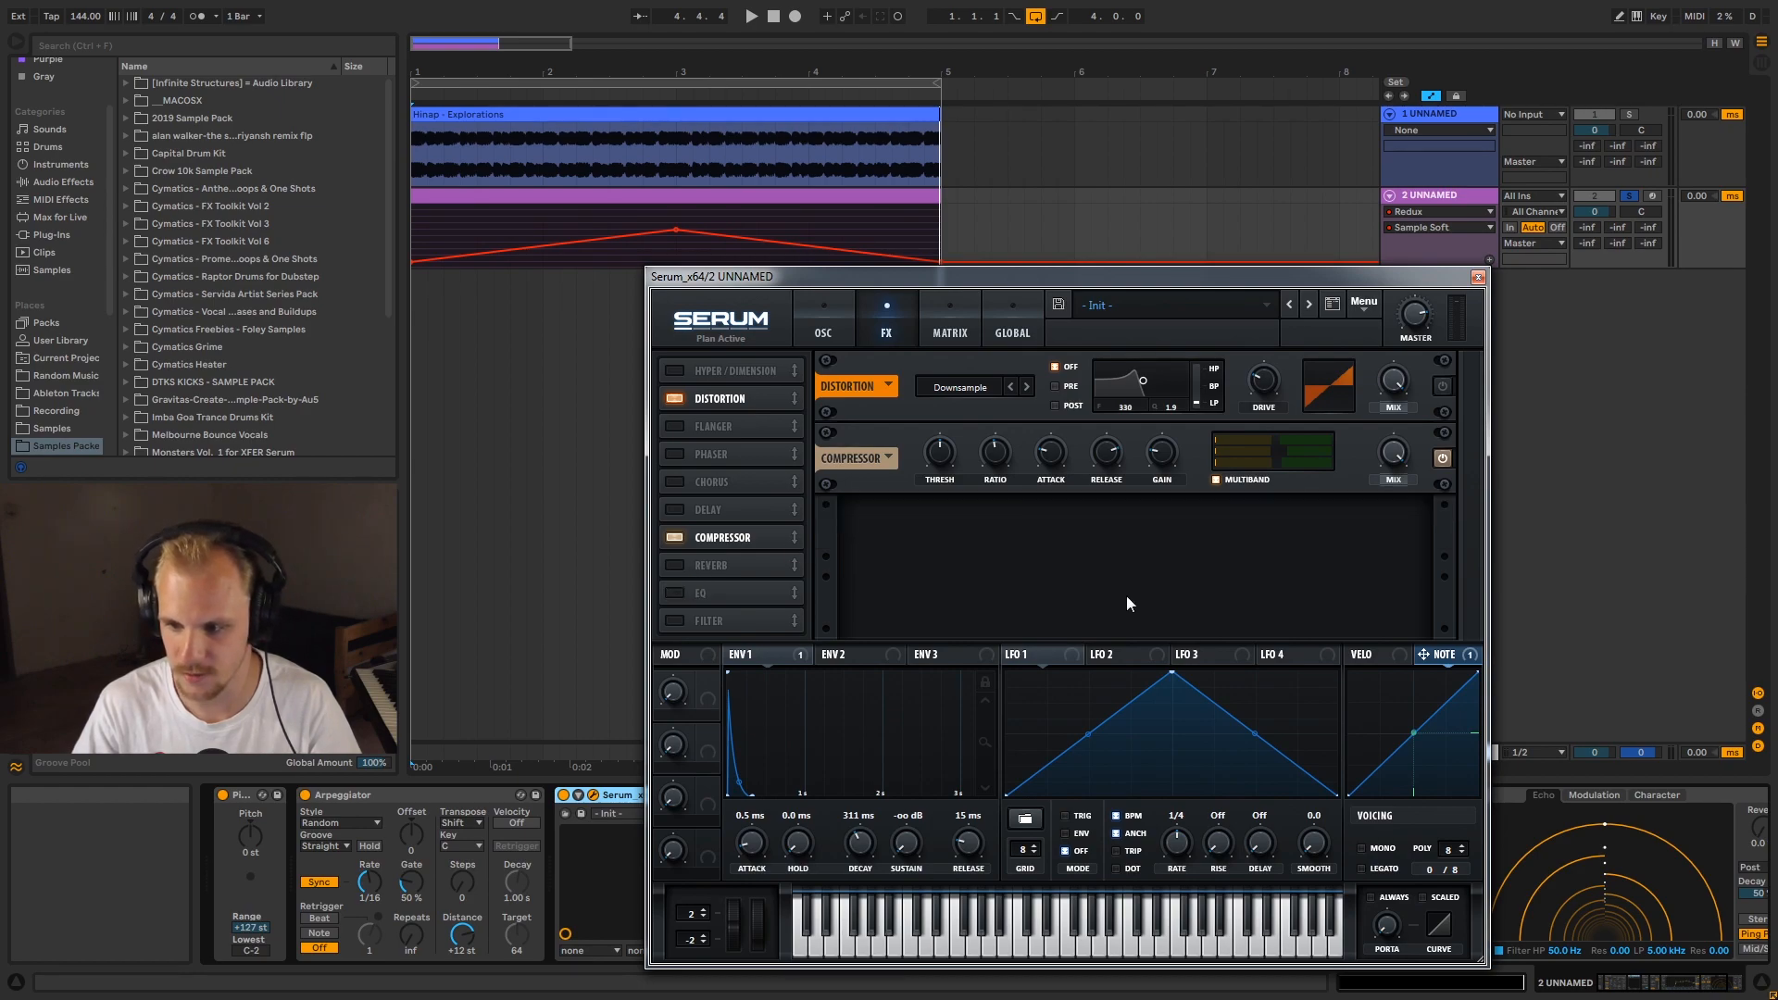
pyautogui.click(674, 398)
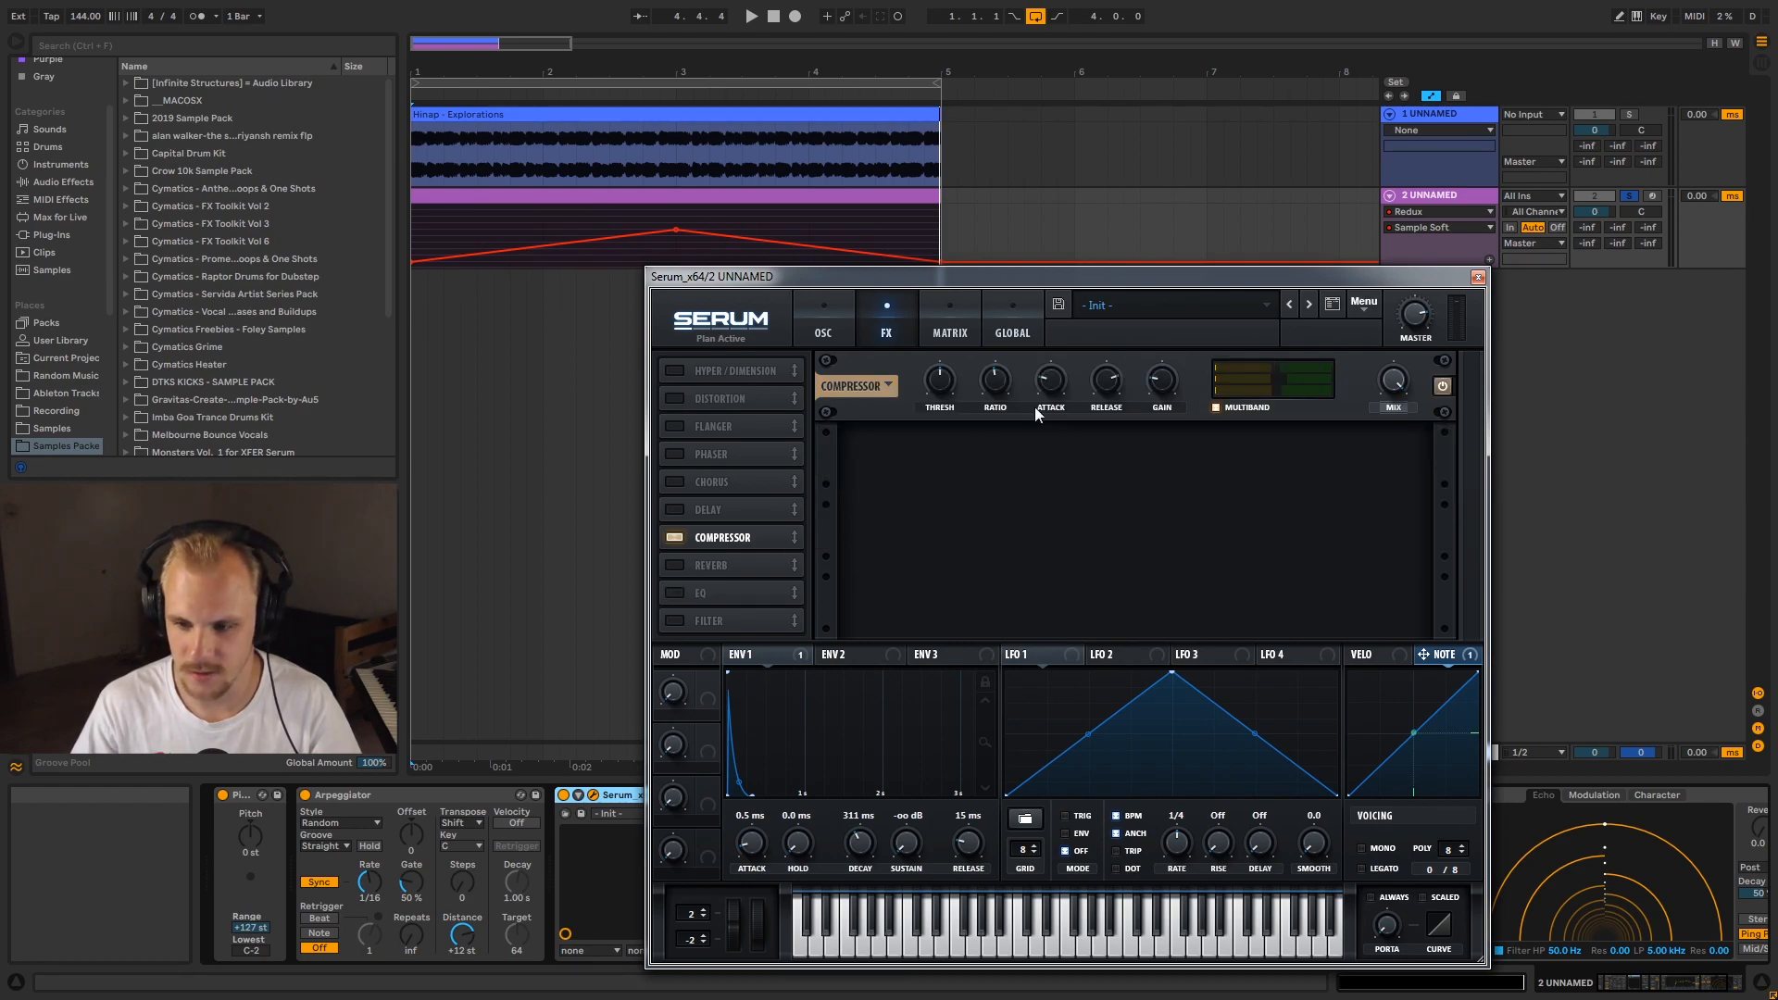
pyautogui.moveTo(705, 537); pyautogui.dragTo(713, 619)
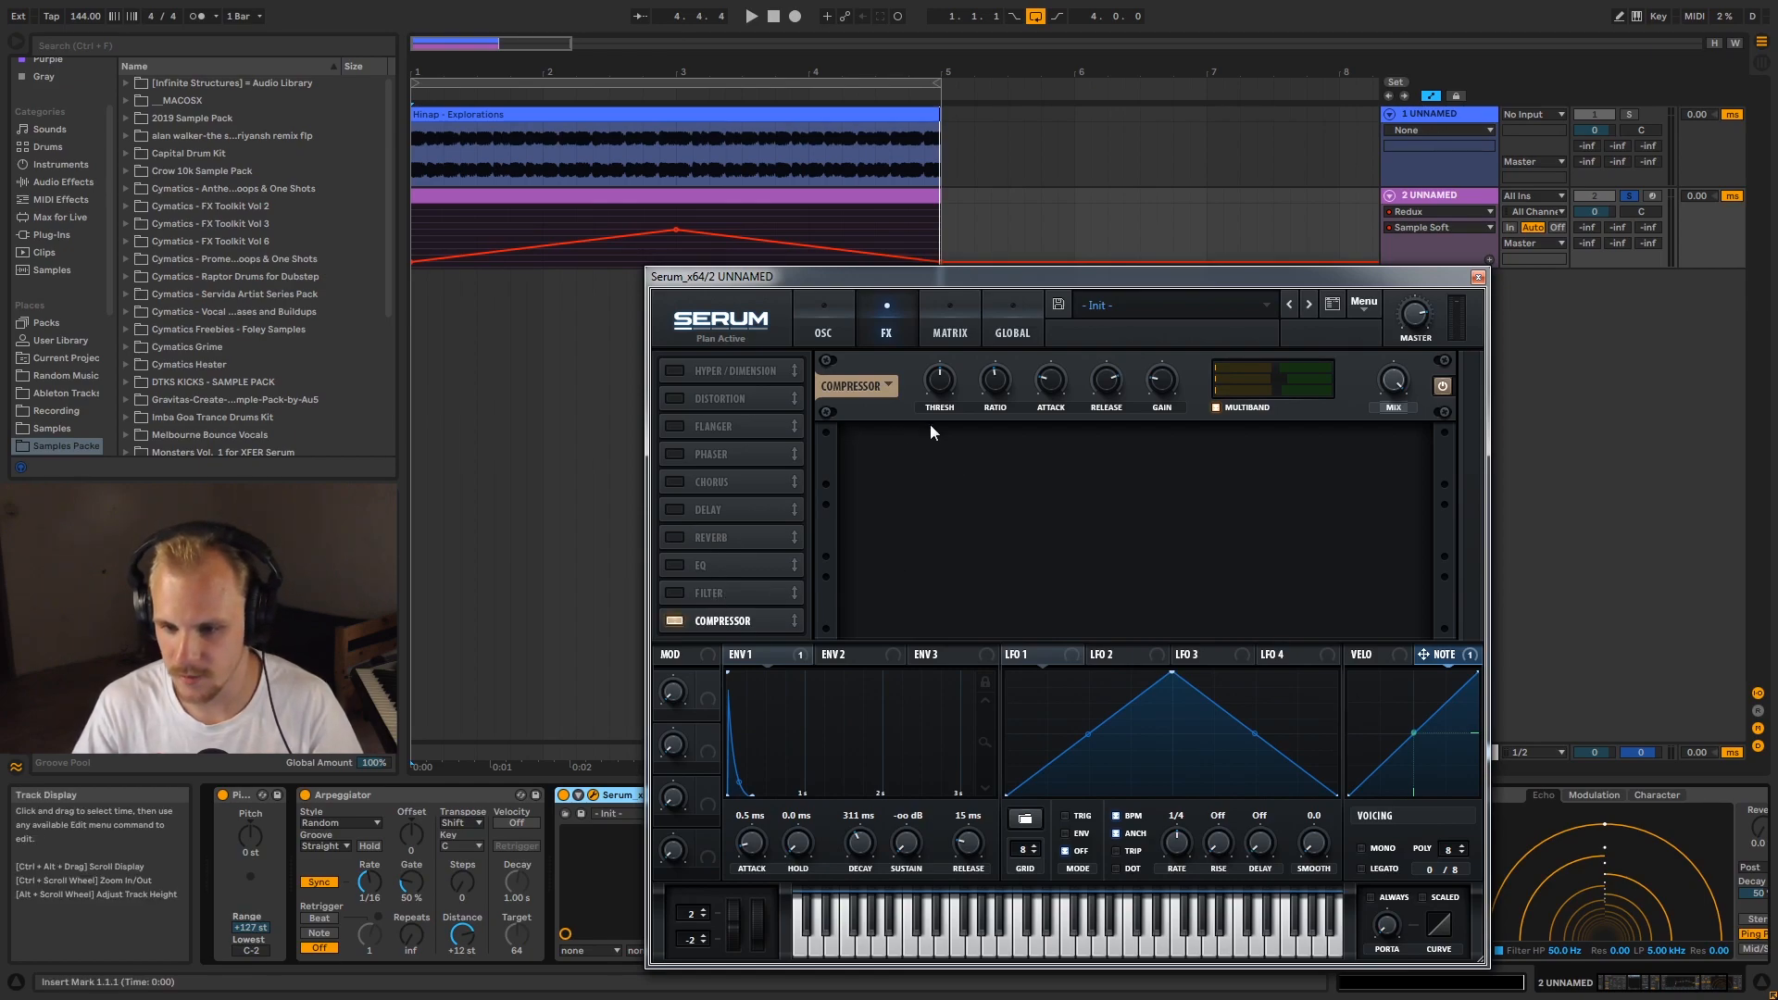
pyautogui.click(1477, 278)
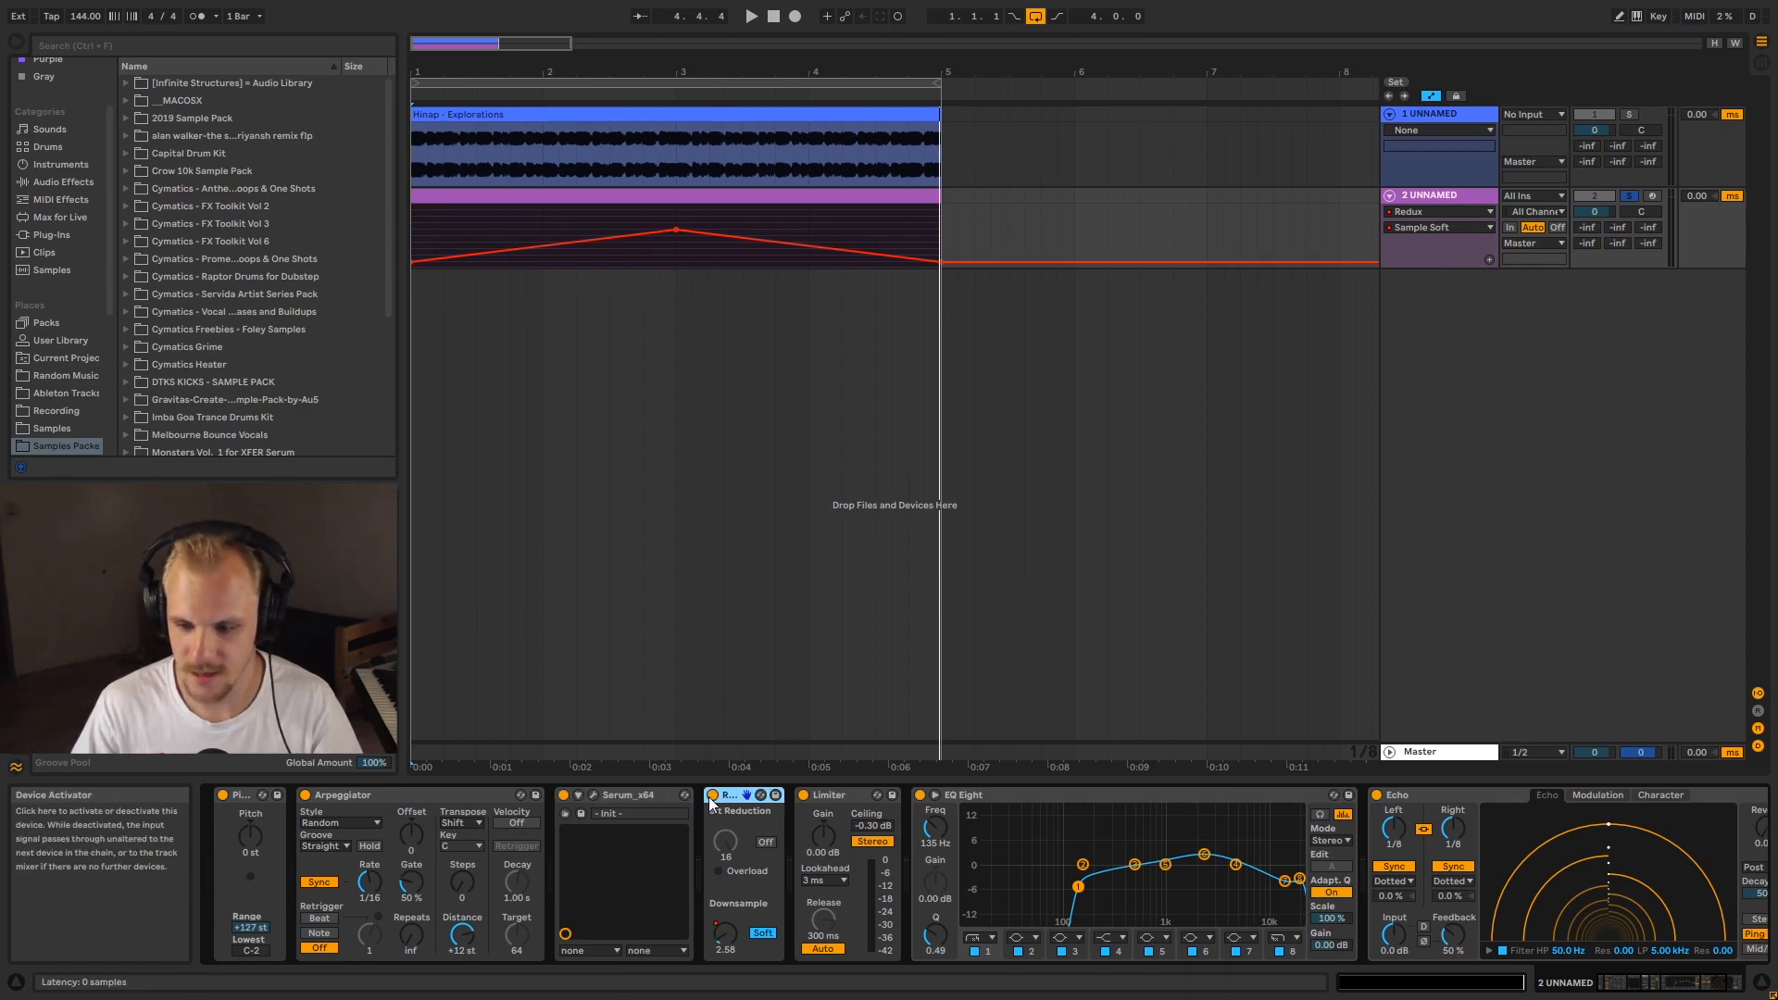
# - Play the soloed track from bar 1 while toggling Redux to compare its effect
pyautogui.click(424, 194)
pyautogui.press('space')
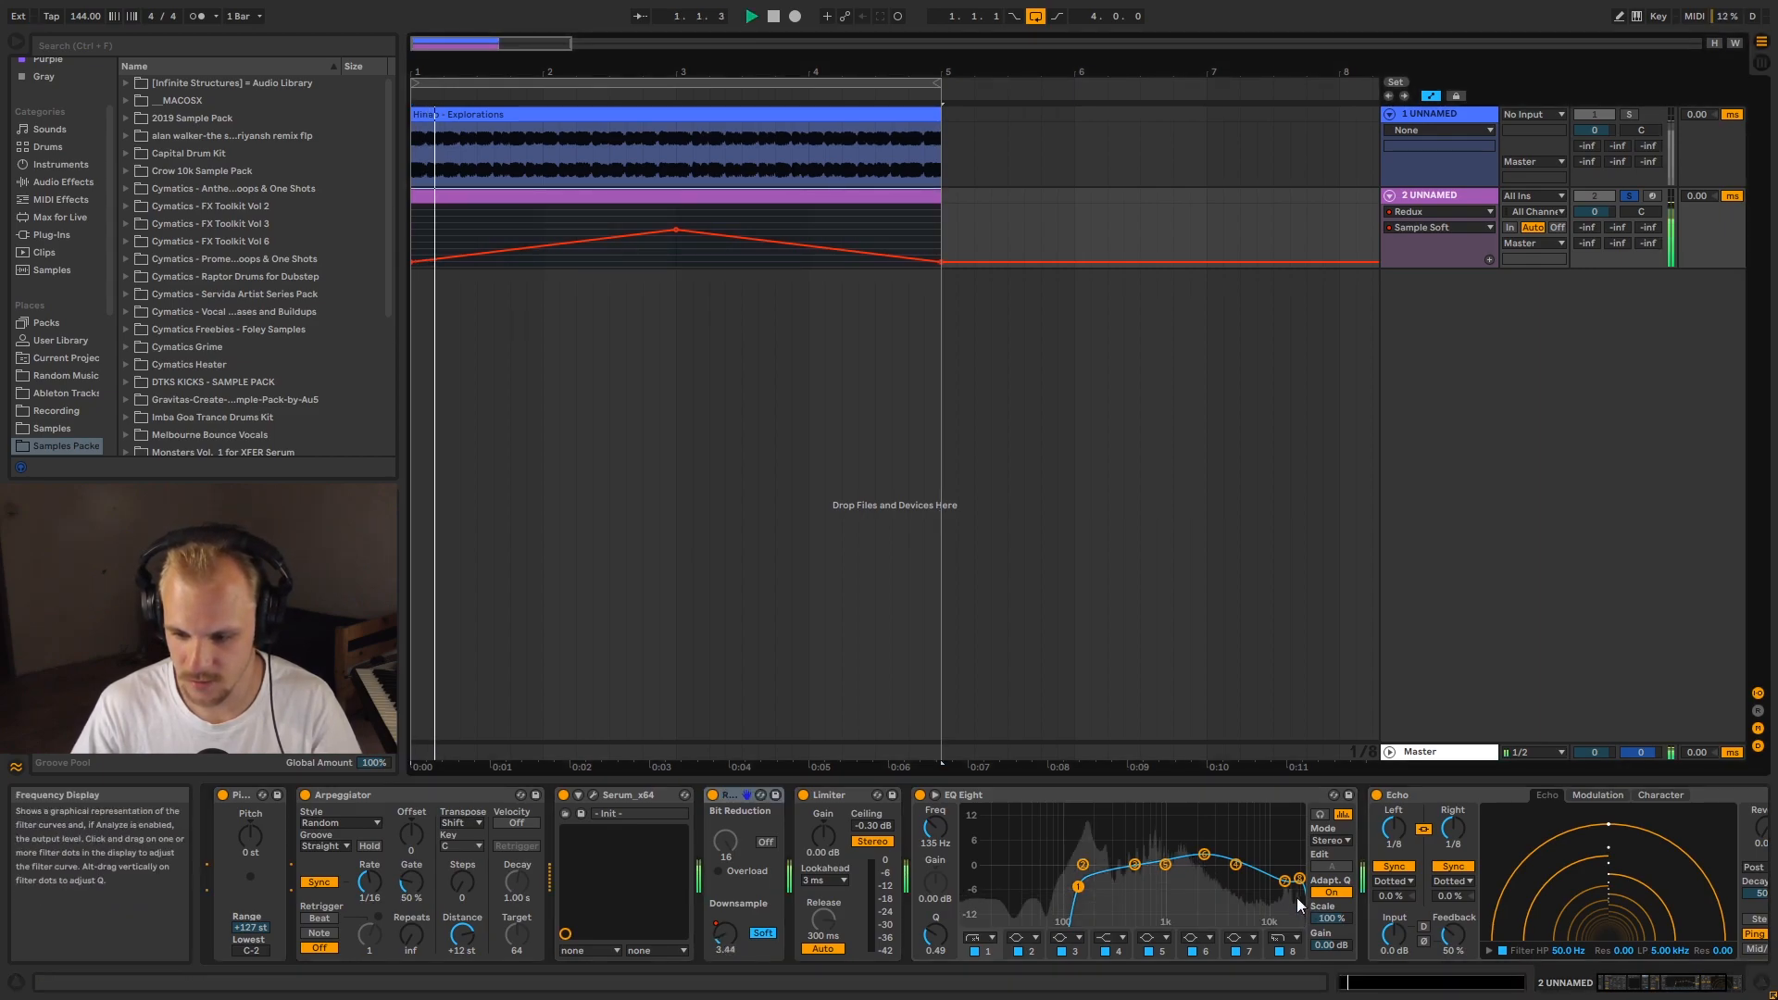
pyautogui.click(712, 795)
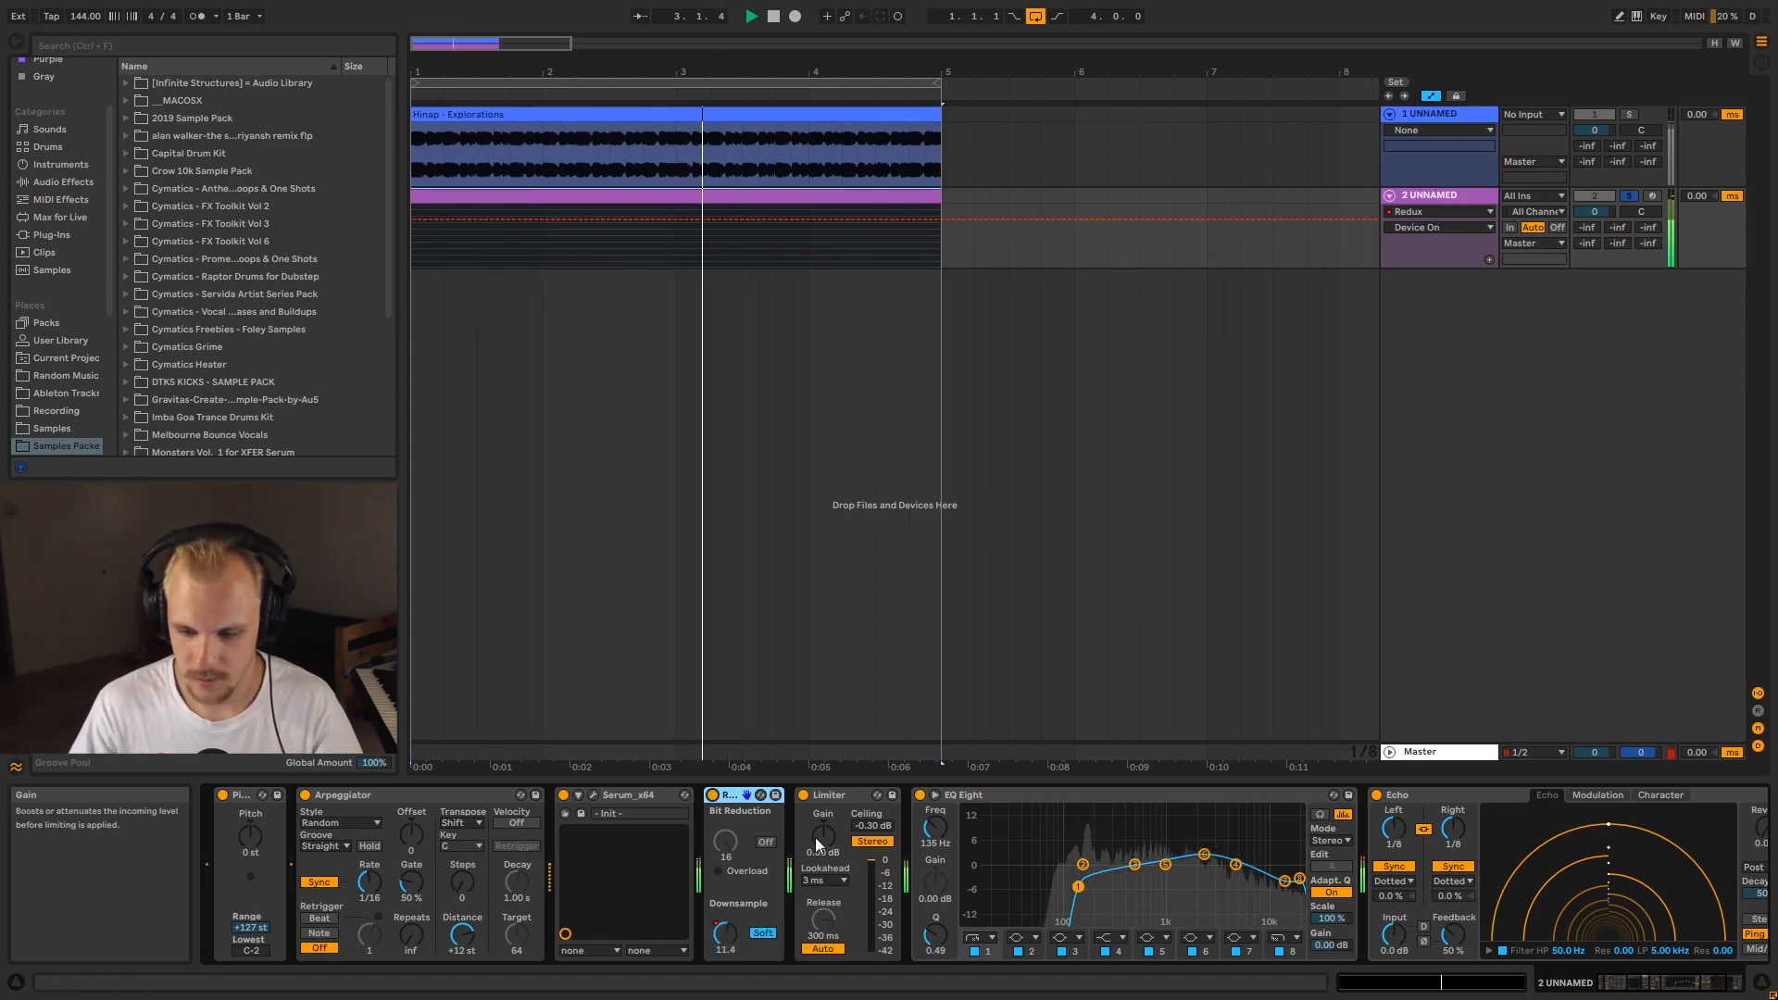
pyautogui.press('space')
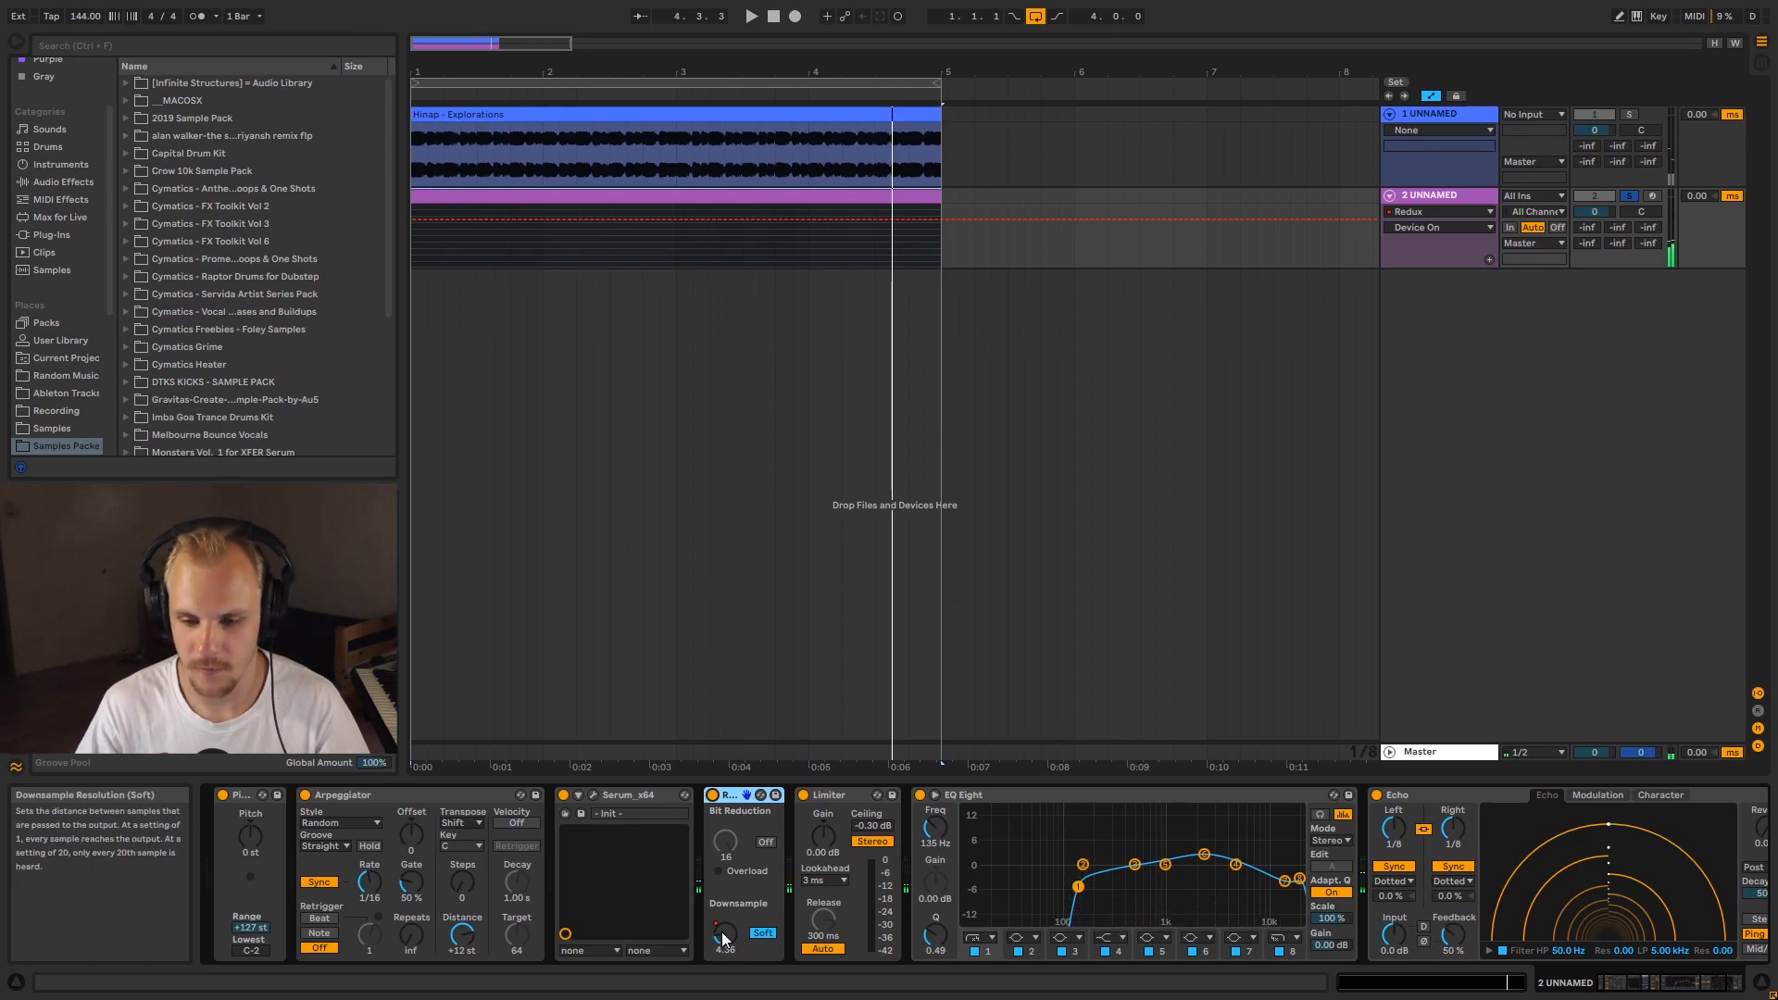
# - Show Redux's Sample Soft automation across bars 1 to 5 and play the soloed track from bar 1
pyautogui.click(724, 938)
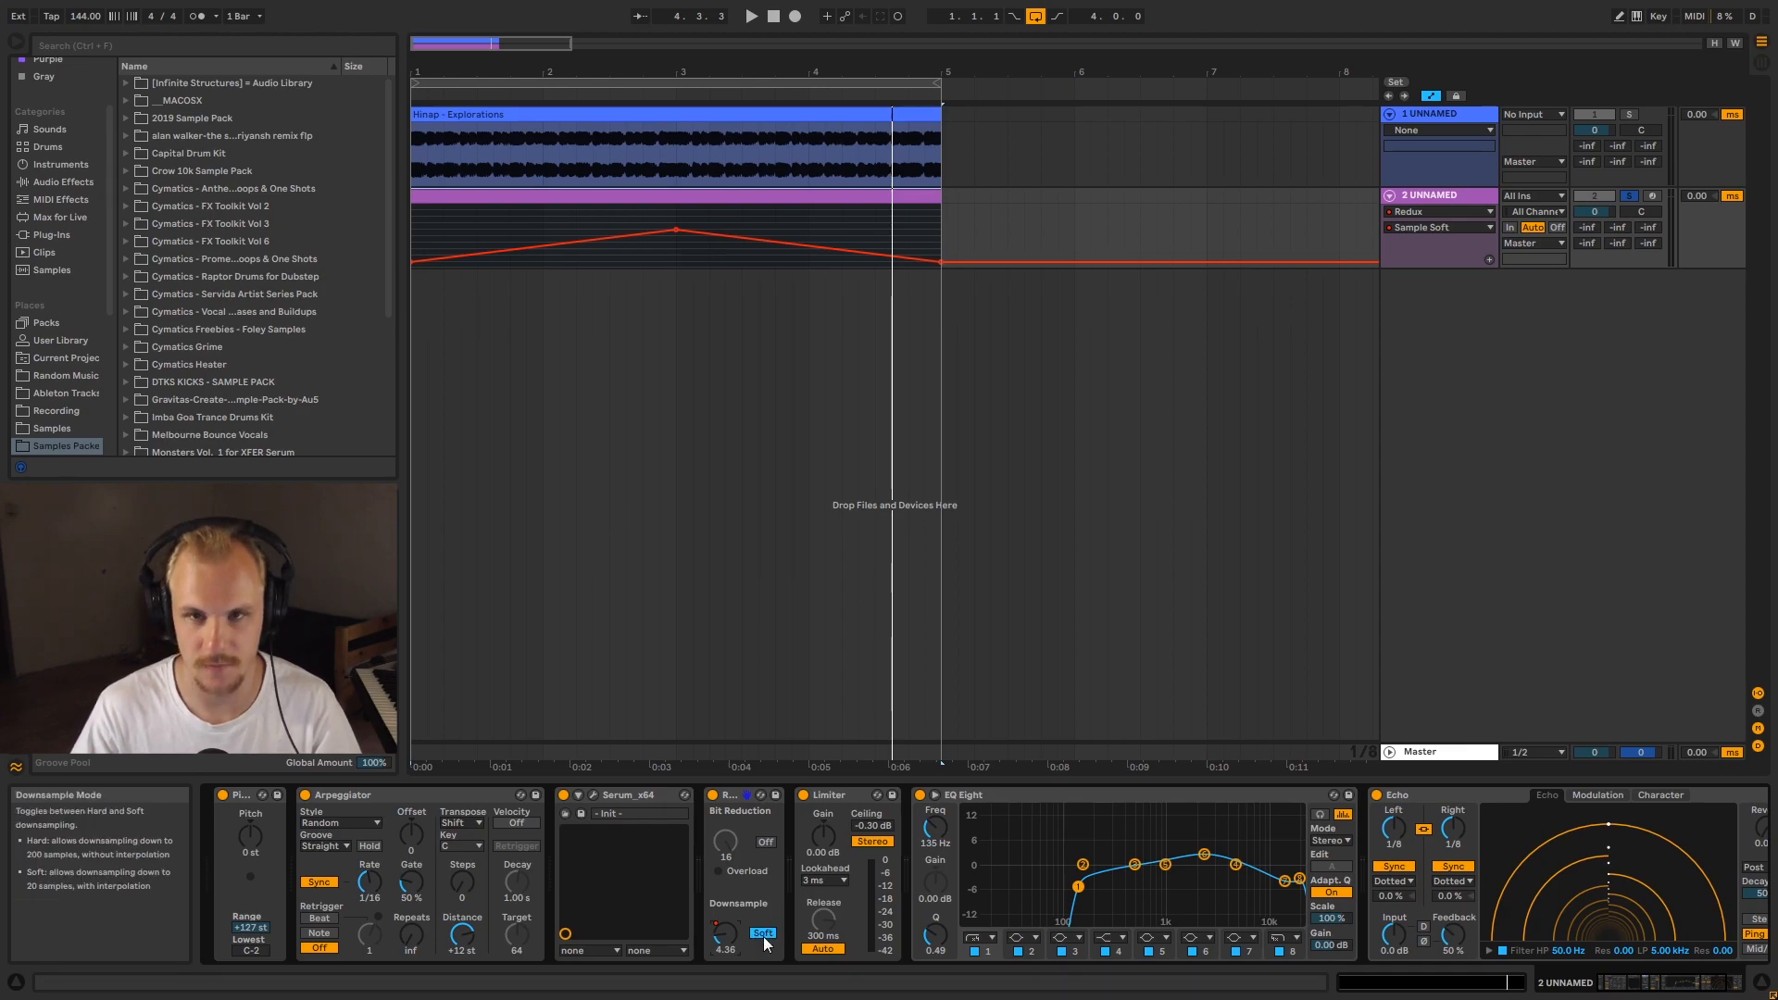
pyautogui.moveTo(415, 229); pyautogui.dragTo(937, 235)
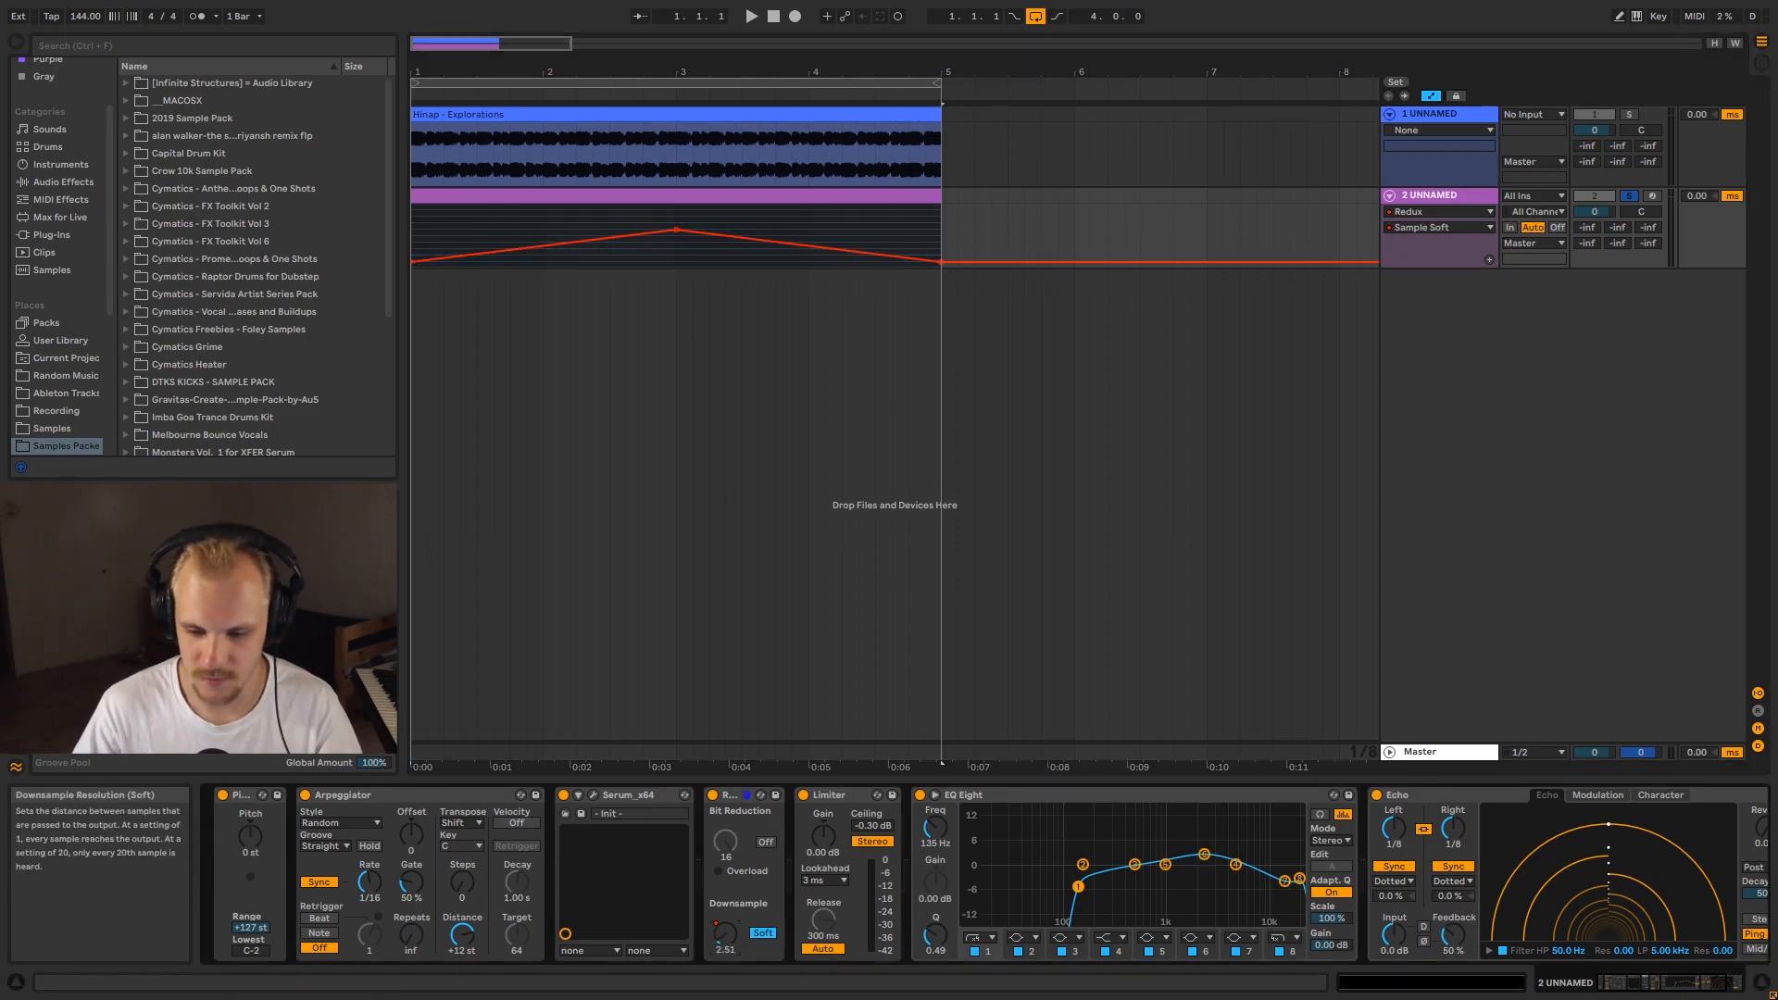
pyautogui.click(421, 227)
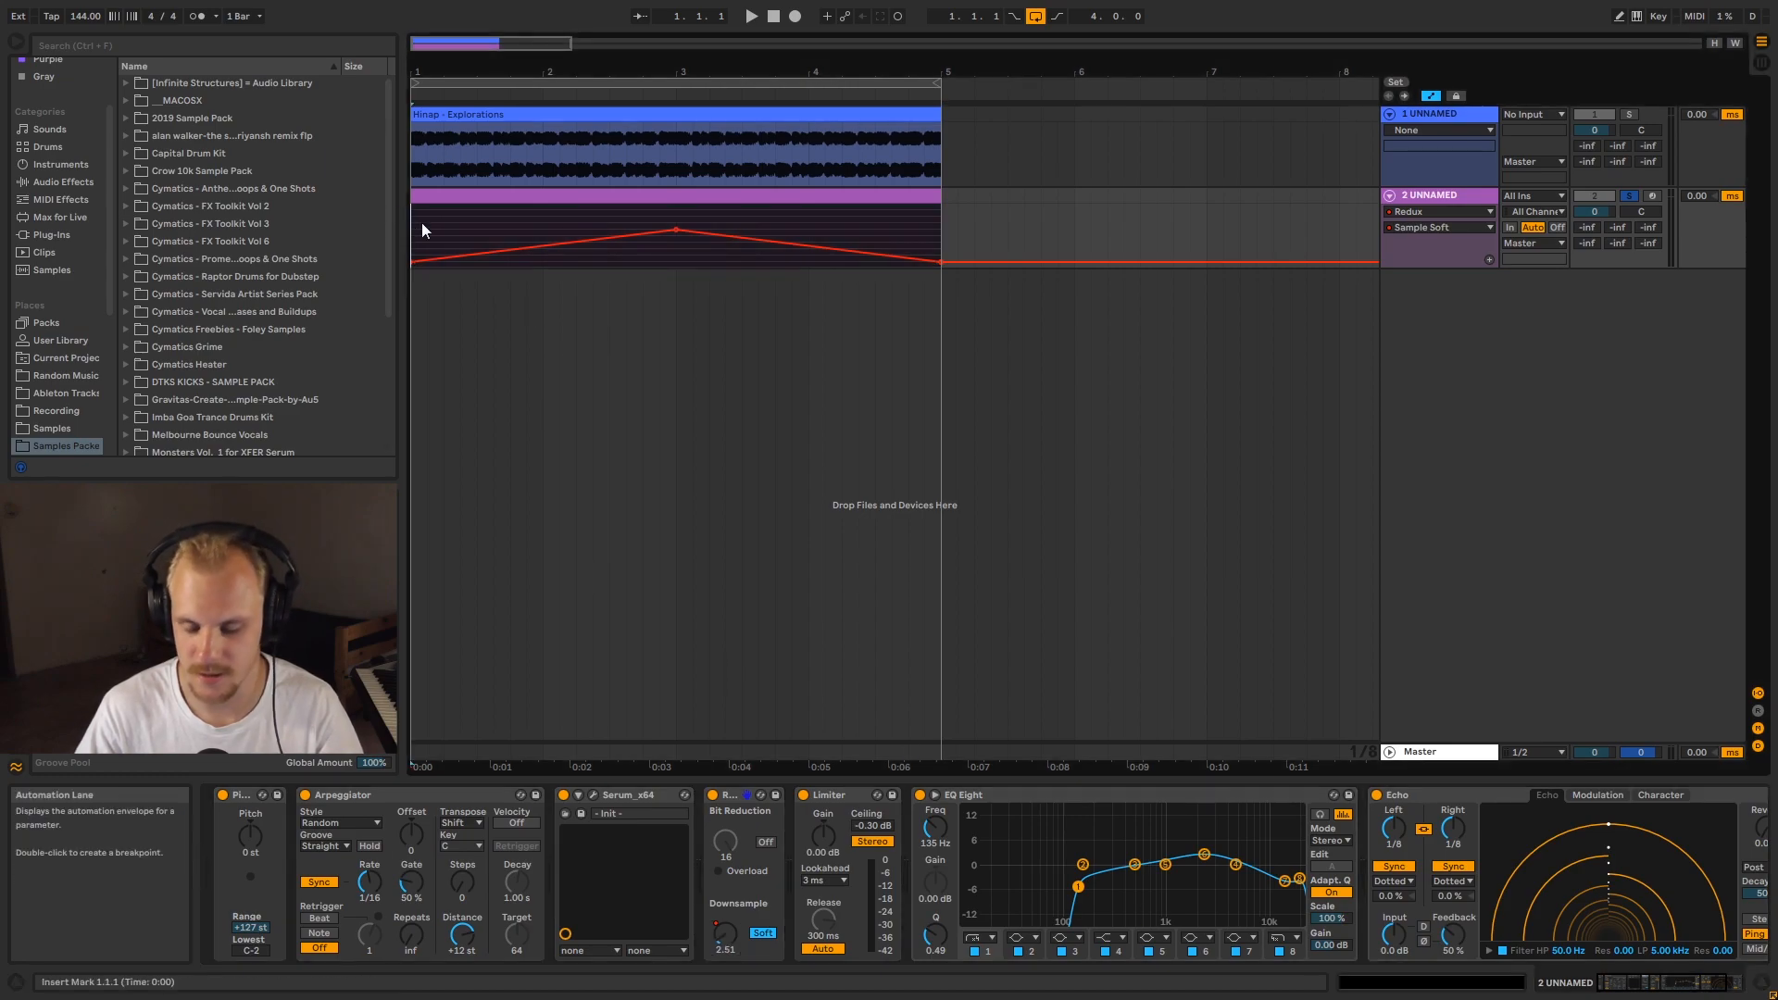
pyautogui.press('space')
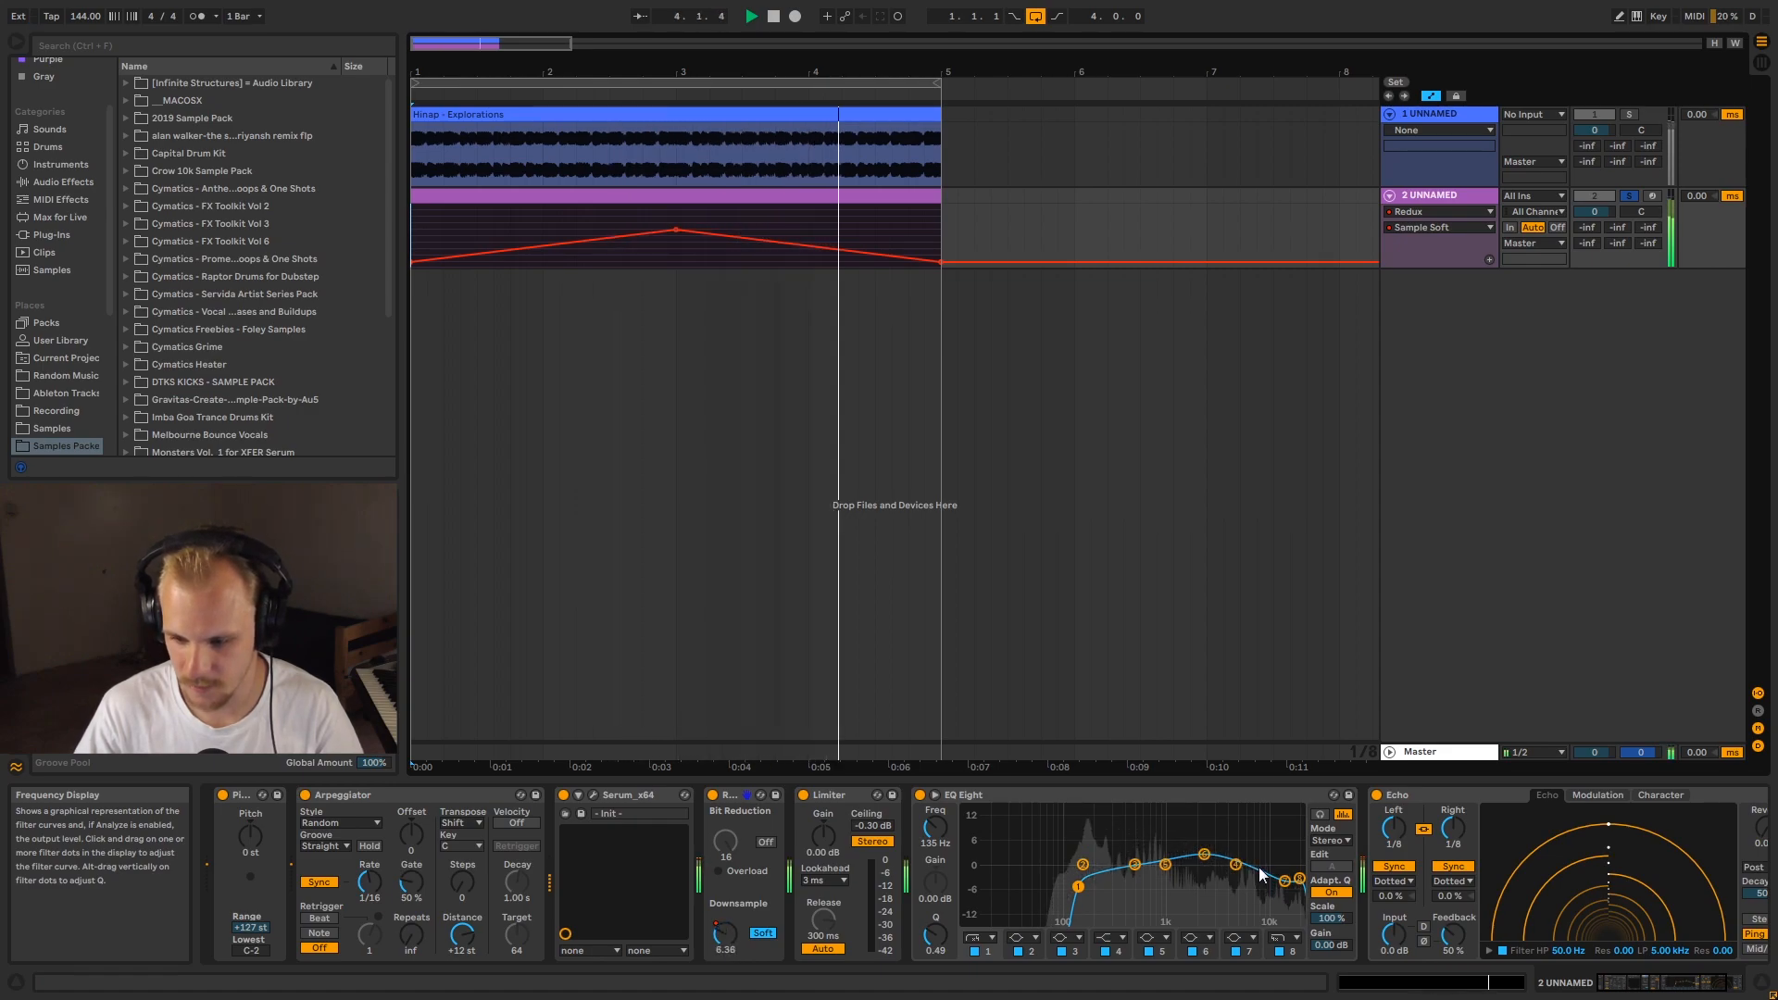
pyautogui.press('space')
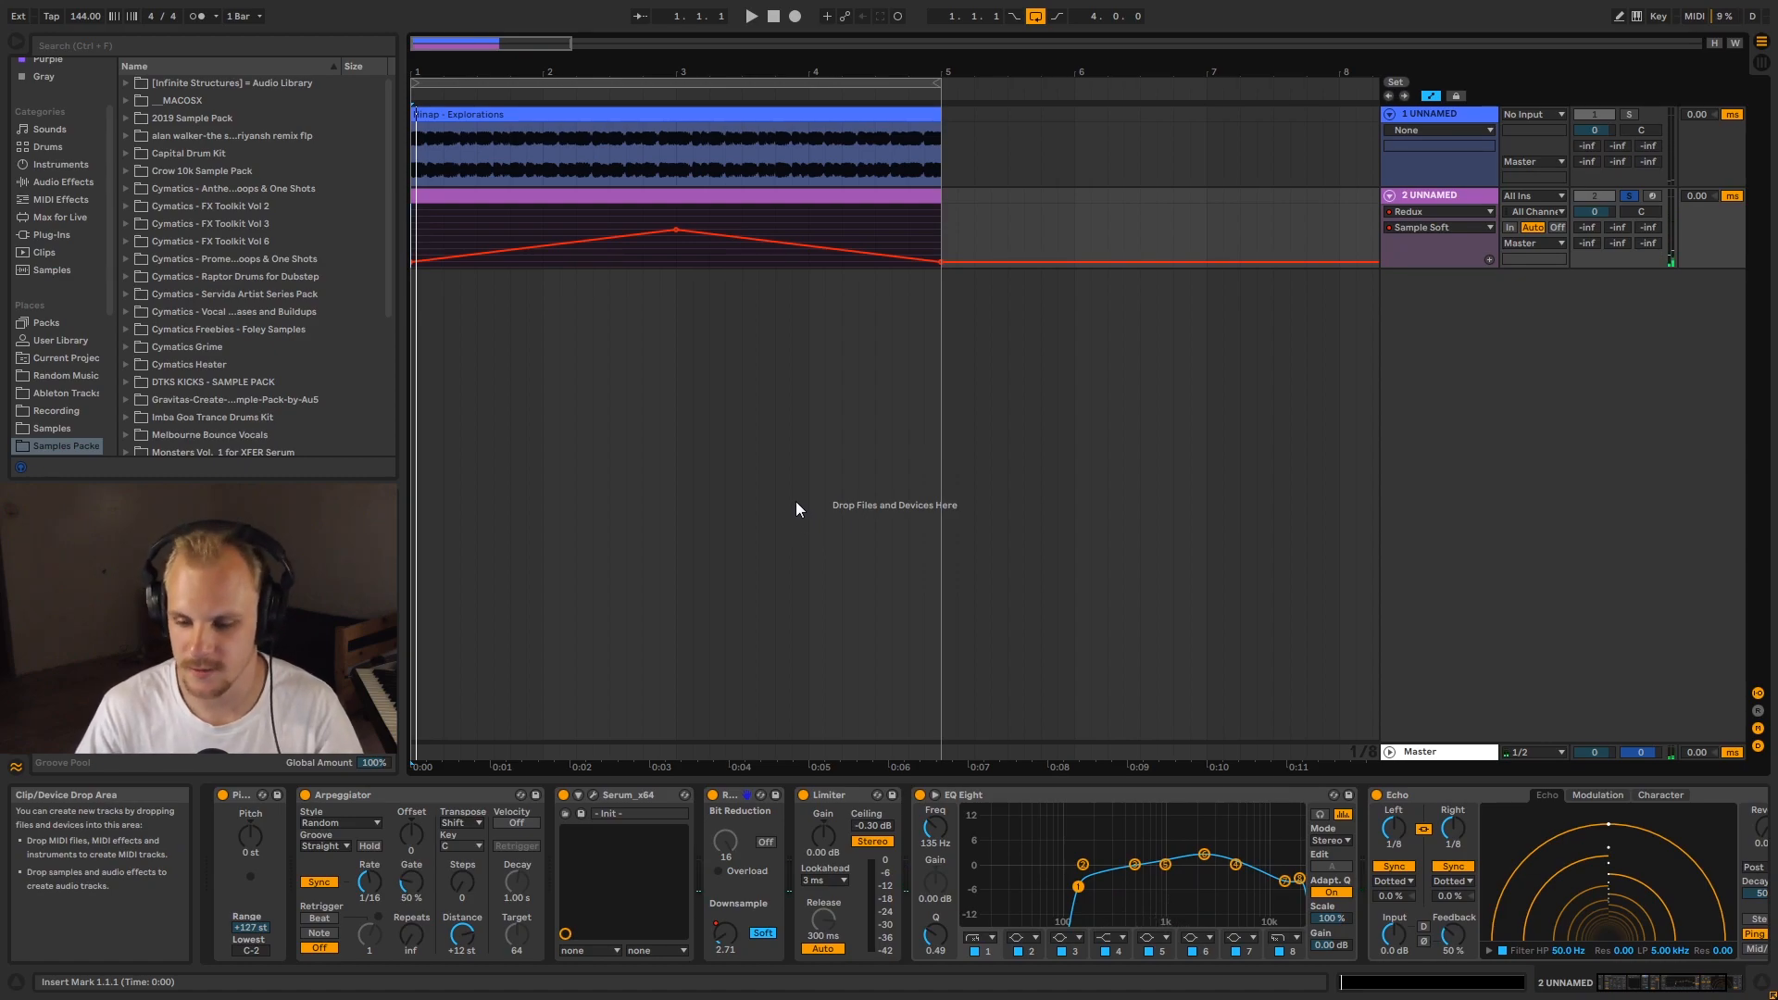
# - Examine the Echo settings at the end of track 2's device chain
pyautogui.click(1453, 796)
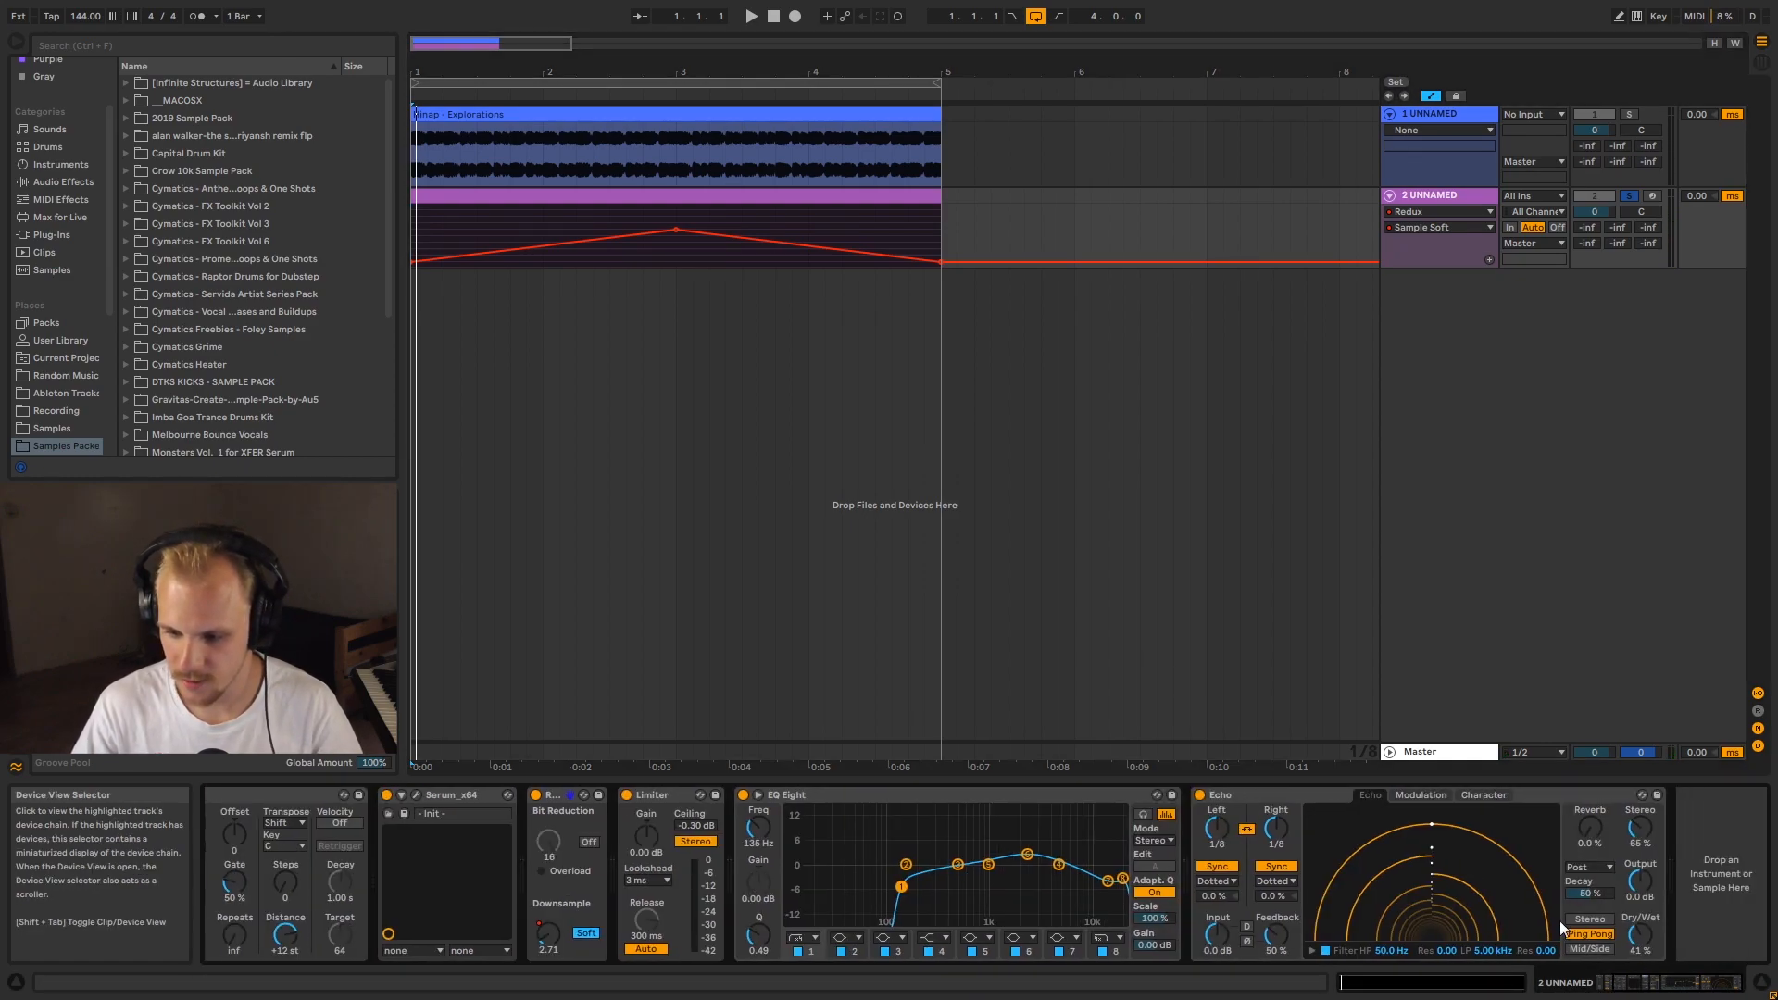
pyautogui.click(1276, 798)
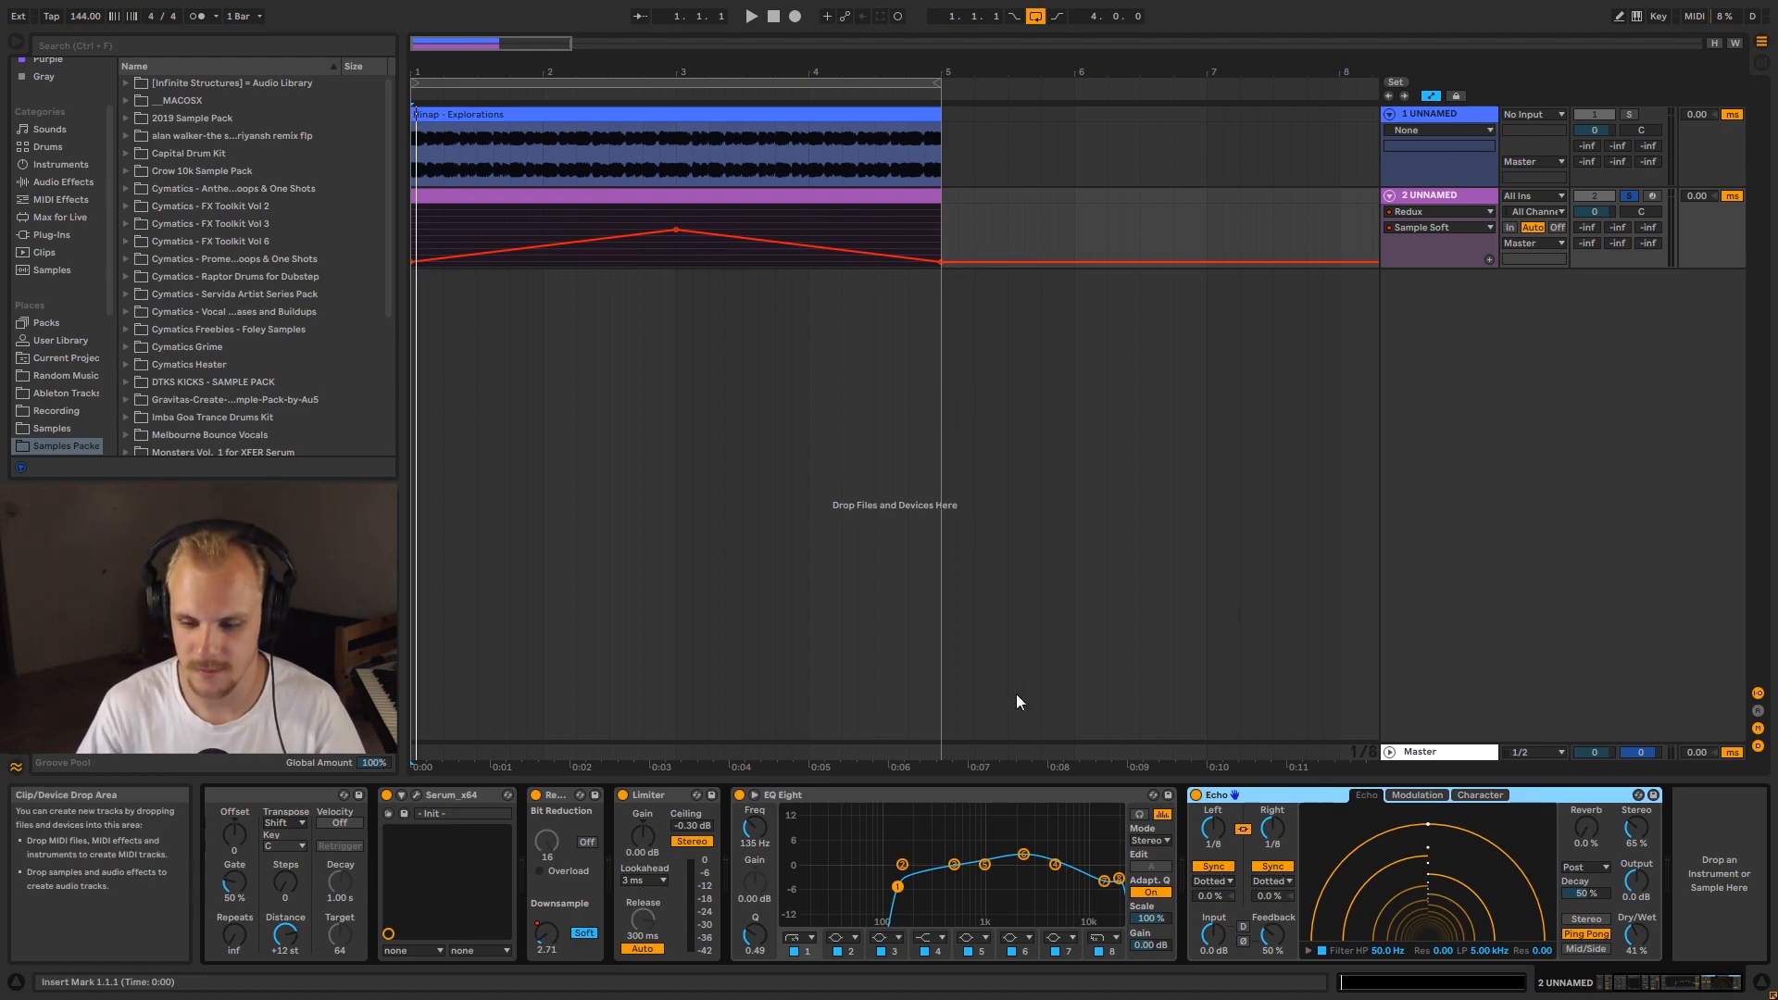
pyautogui.click(1654, 988)
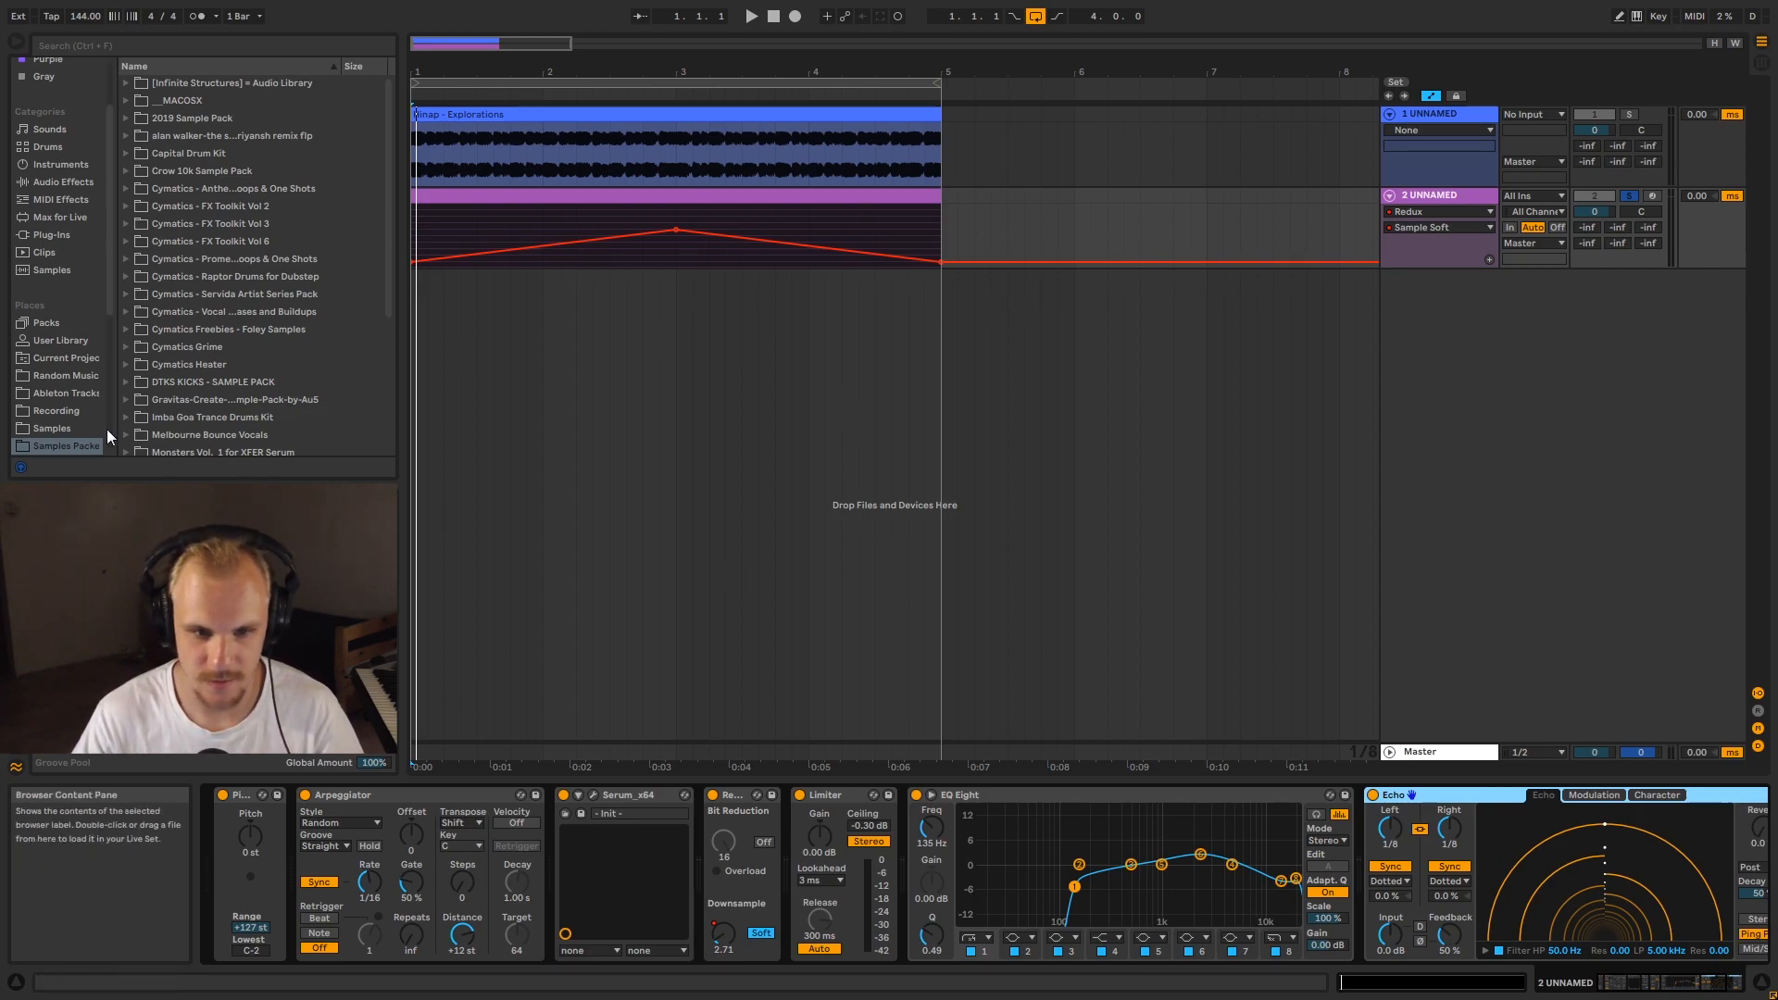
# - Load "FULL MIDI FOR RAND 4BARS.alc" from the Random Music folder onto a new track at bar 1
pyautogui.click(69, 374)
pyautogui.scroll(-10, 217, 309)
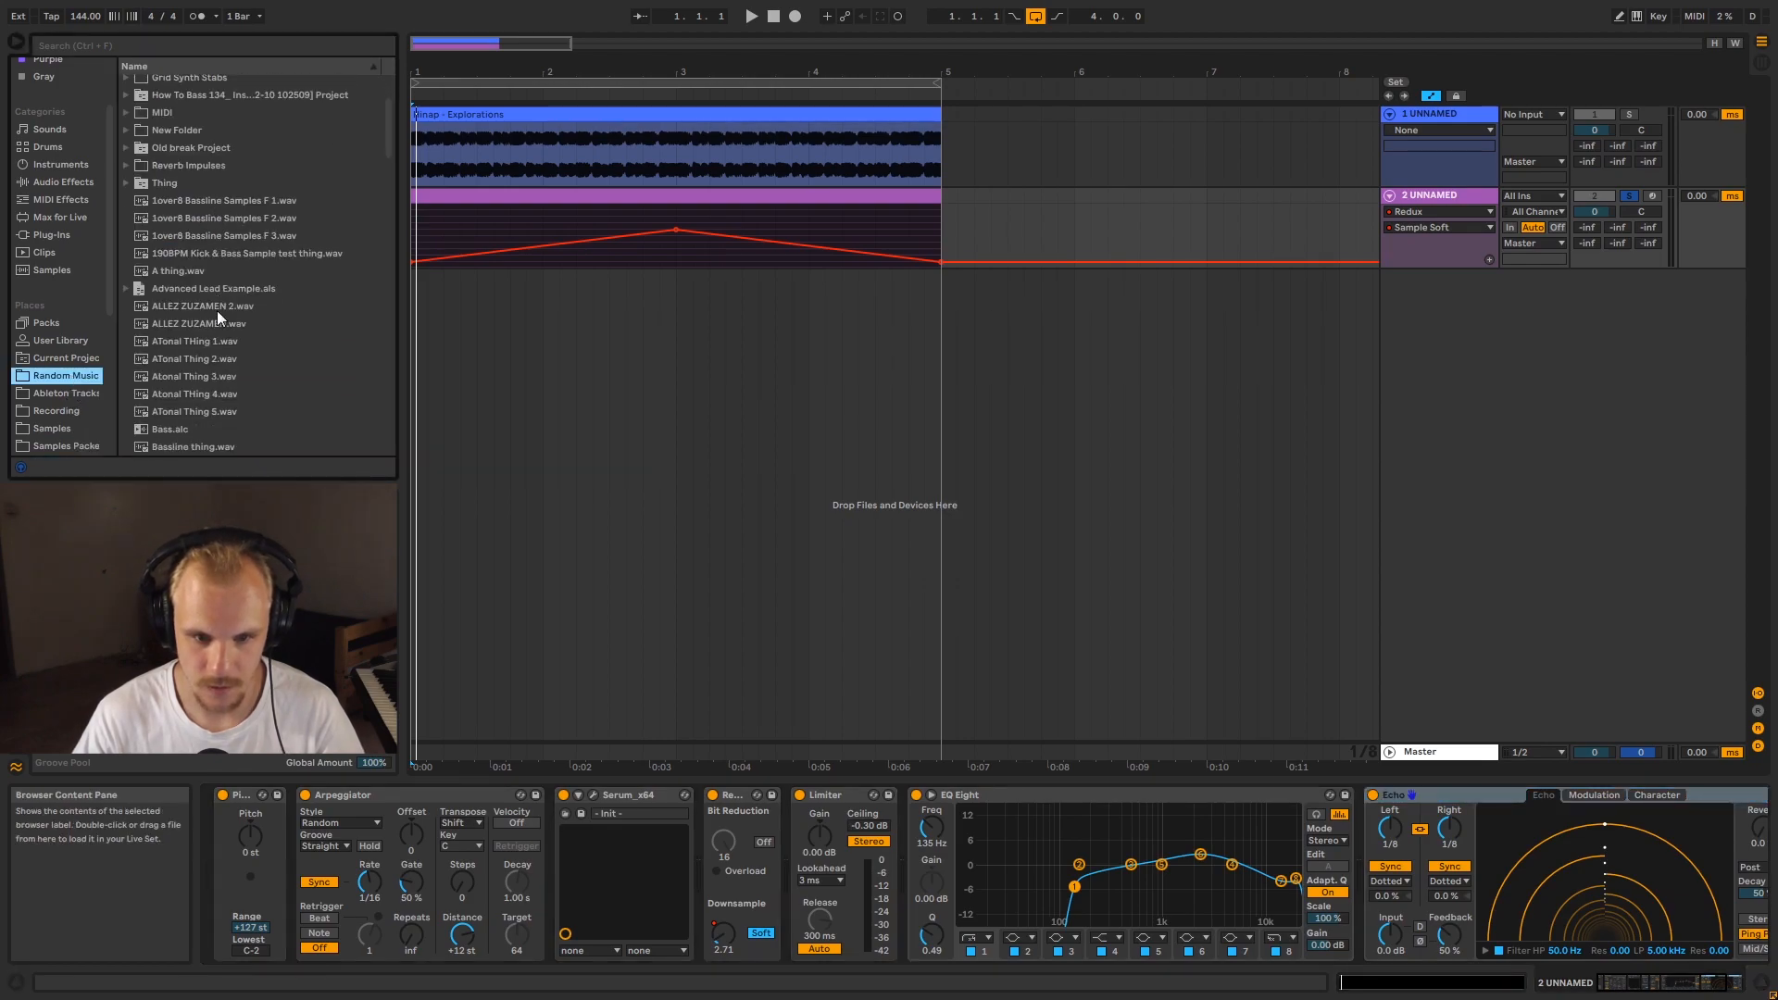
pyautogui.moveTo(179, 218); pyautogui.dragTo(413, 353)
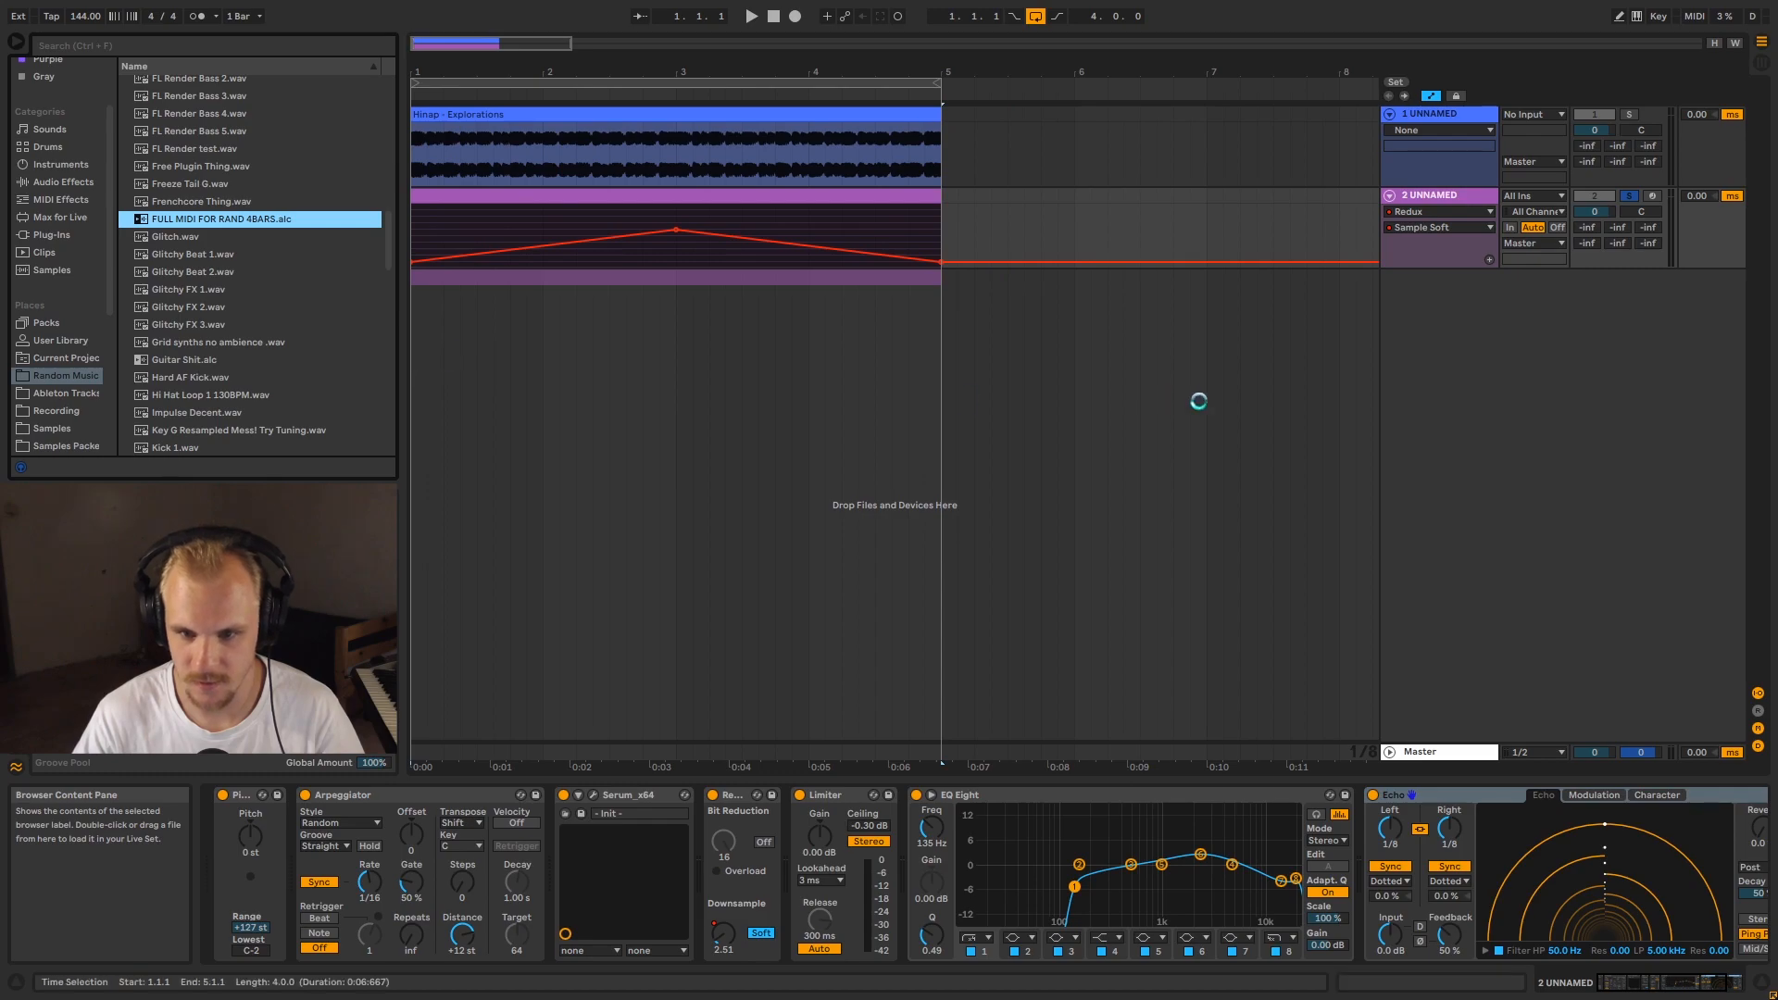
# - Examine the imported MIDI clip's notes across the piano roll's pitch range
pyautogui.click(760, 280)
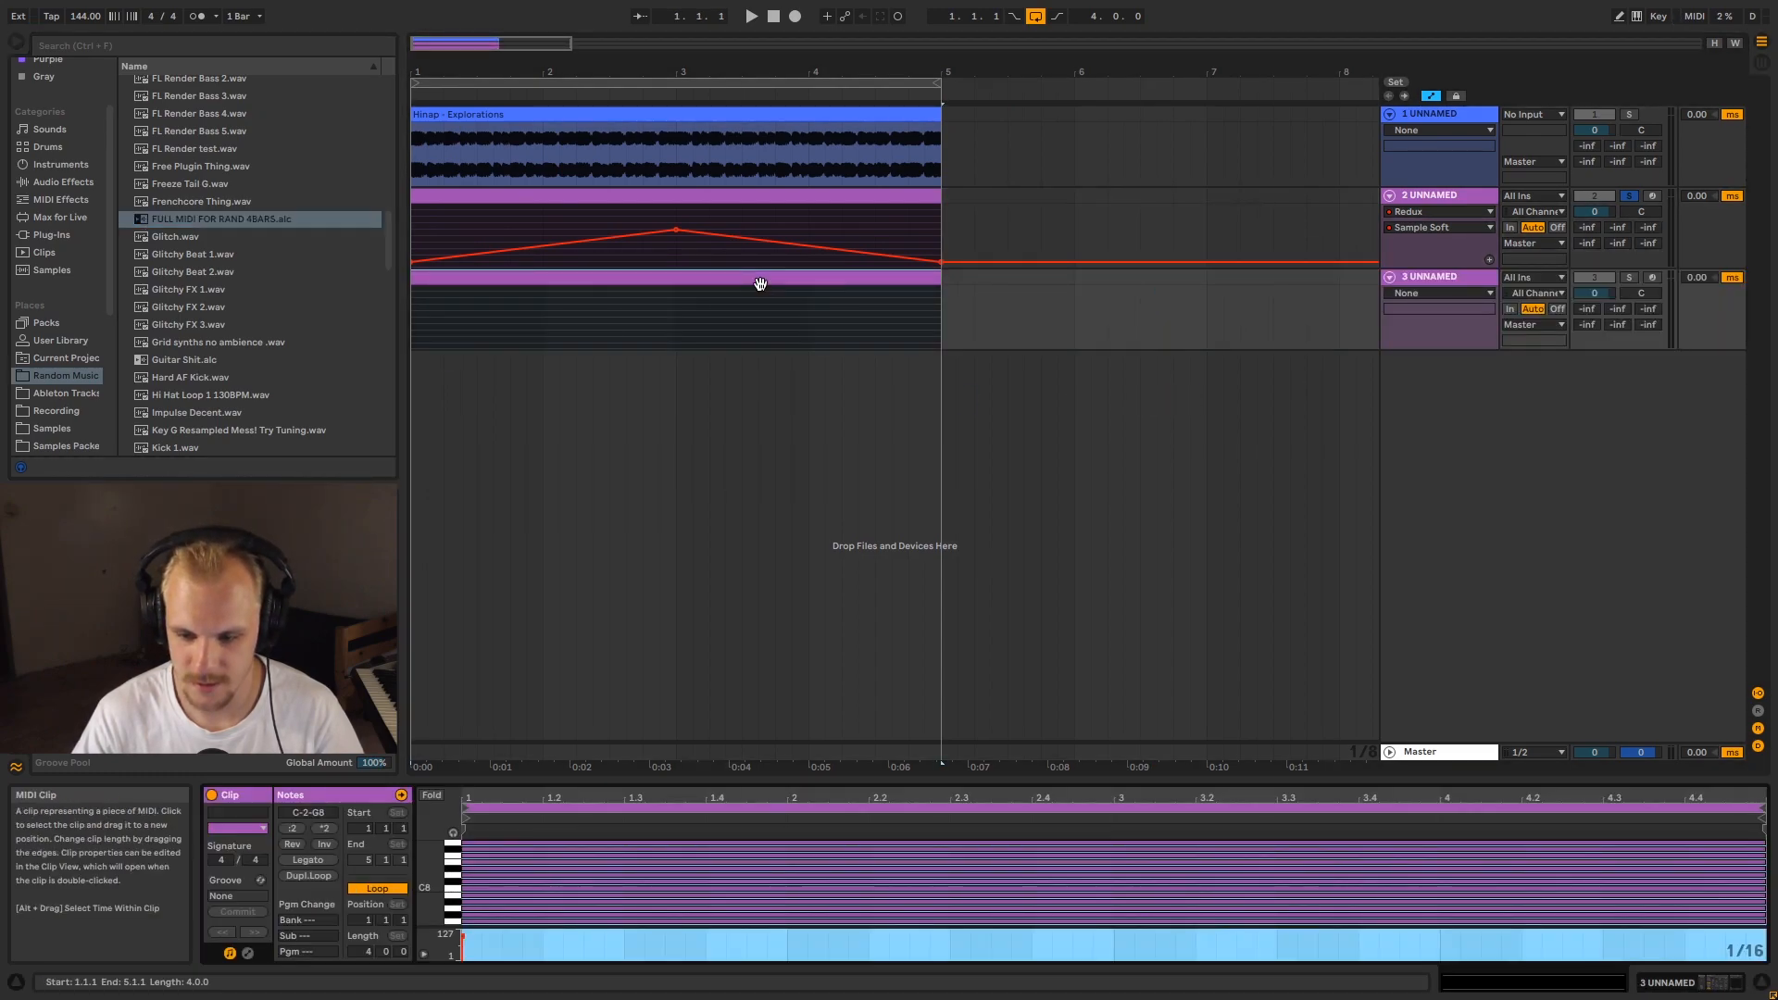
pyautogui.click(907, 883)
pyautogui.click(474, 842)
pyautogui.scroll(-15, 543, 874)
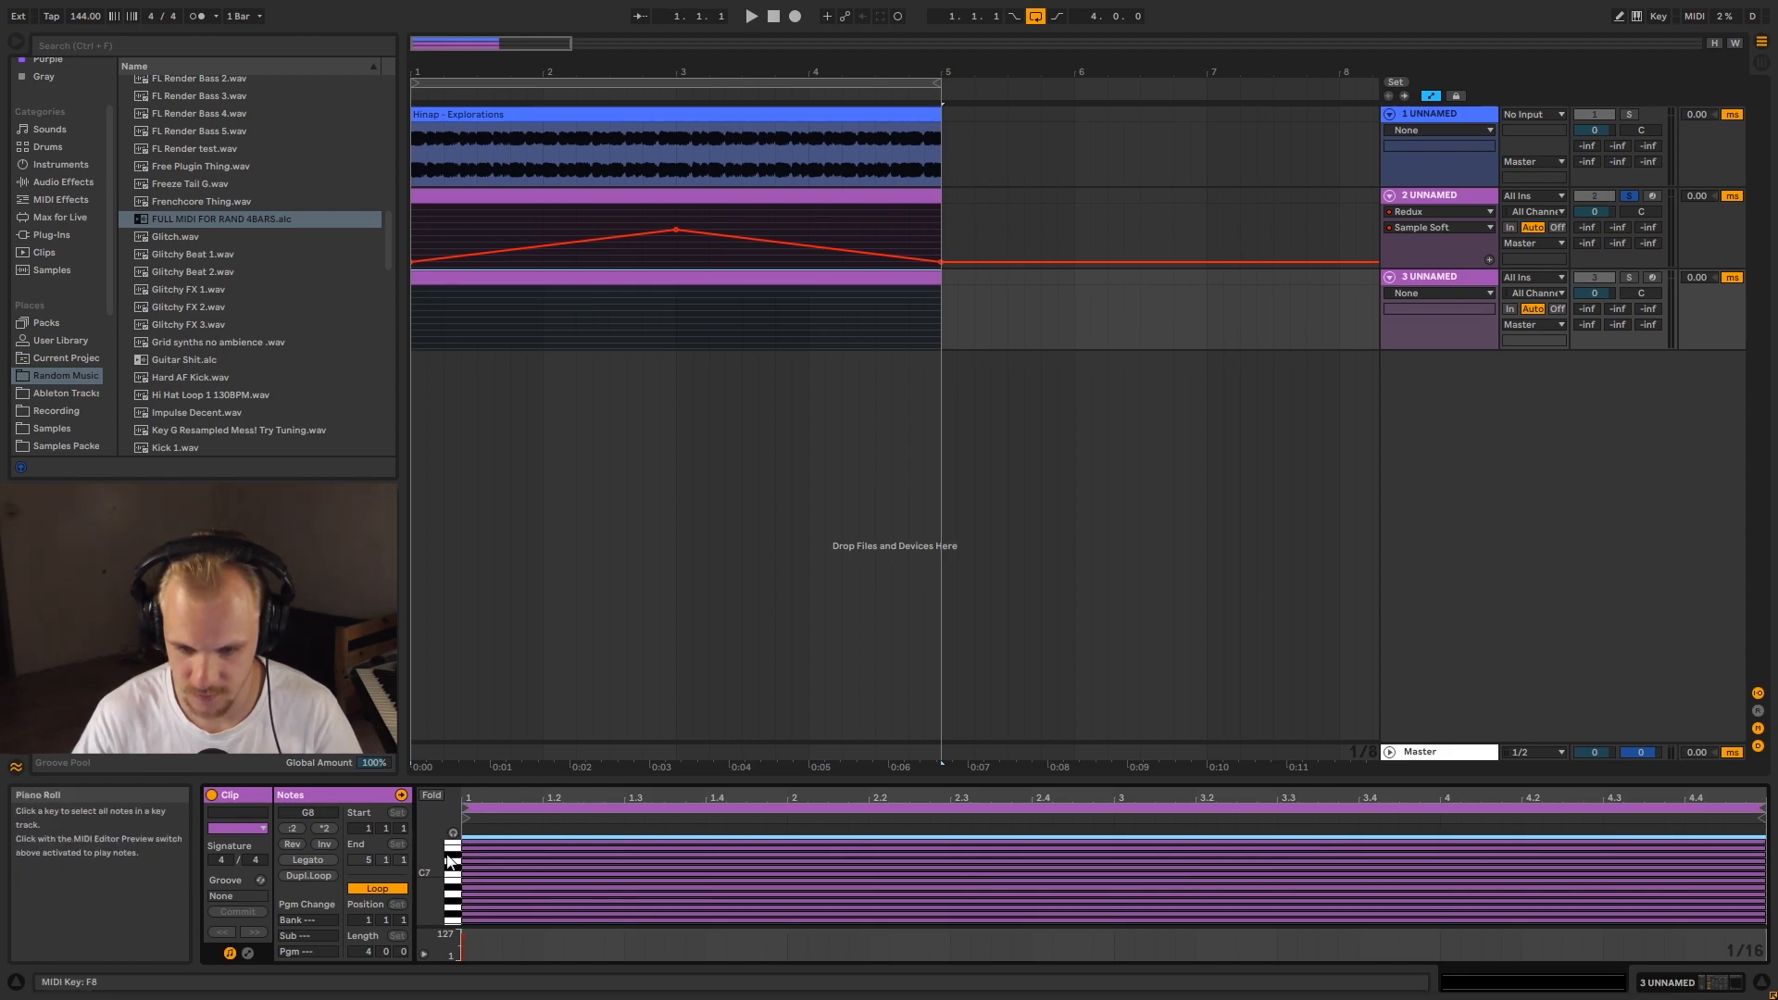
pyautogui.scroll(6, 543, 875)
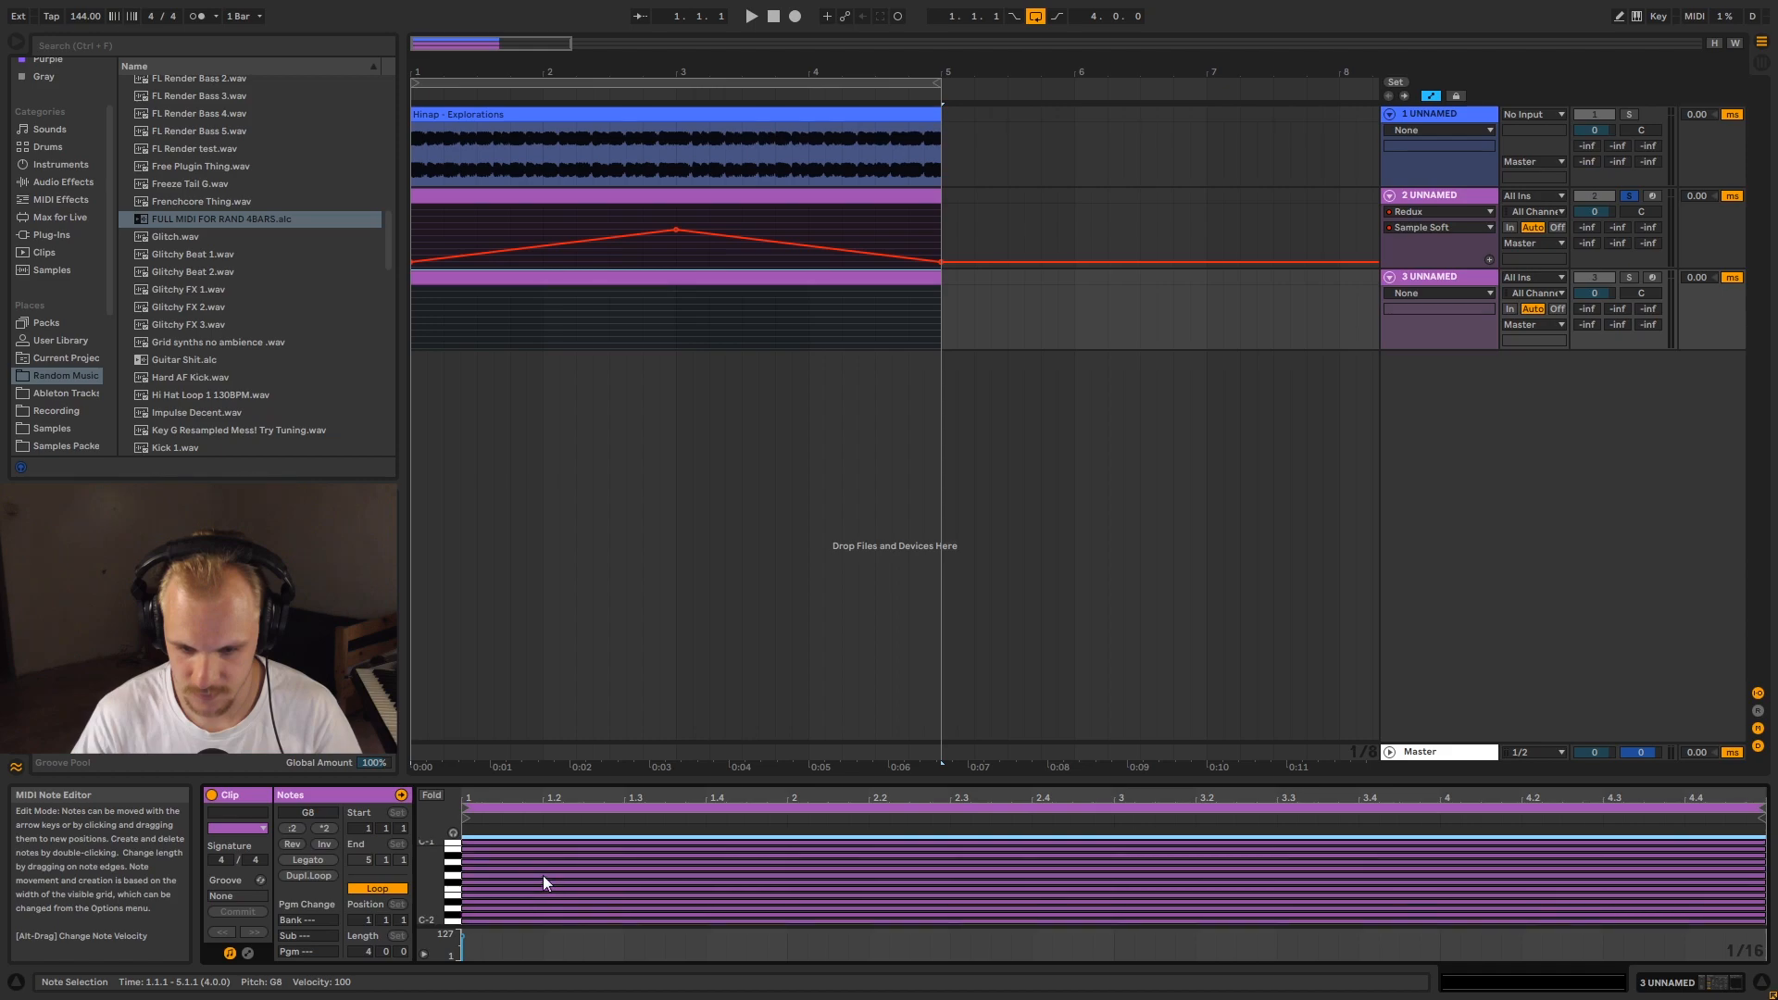
pyautogui.scroll(8, 513, 904)
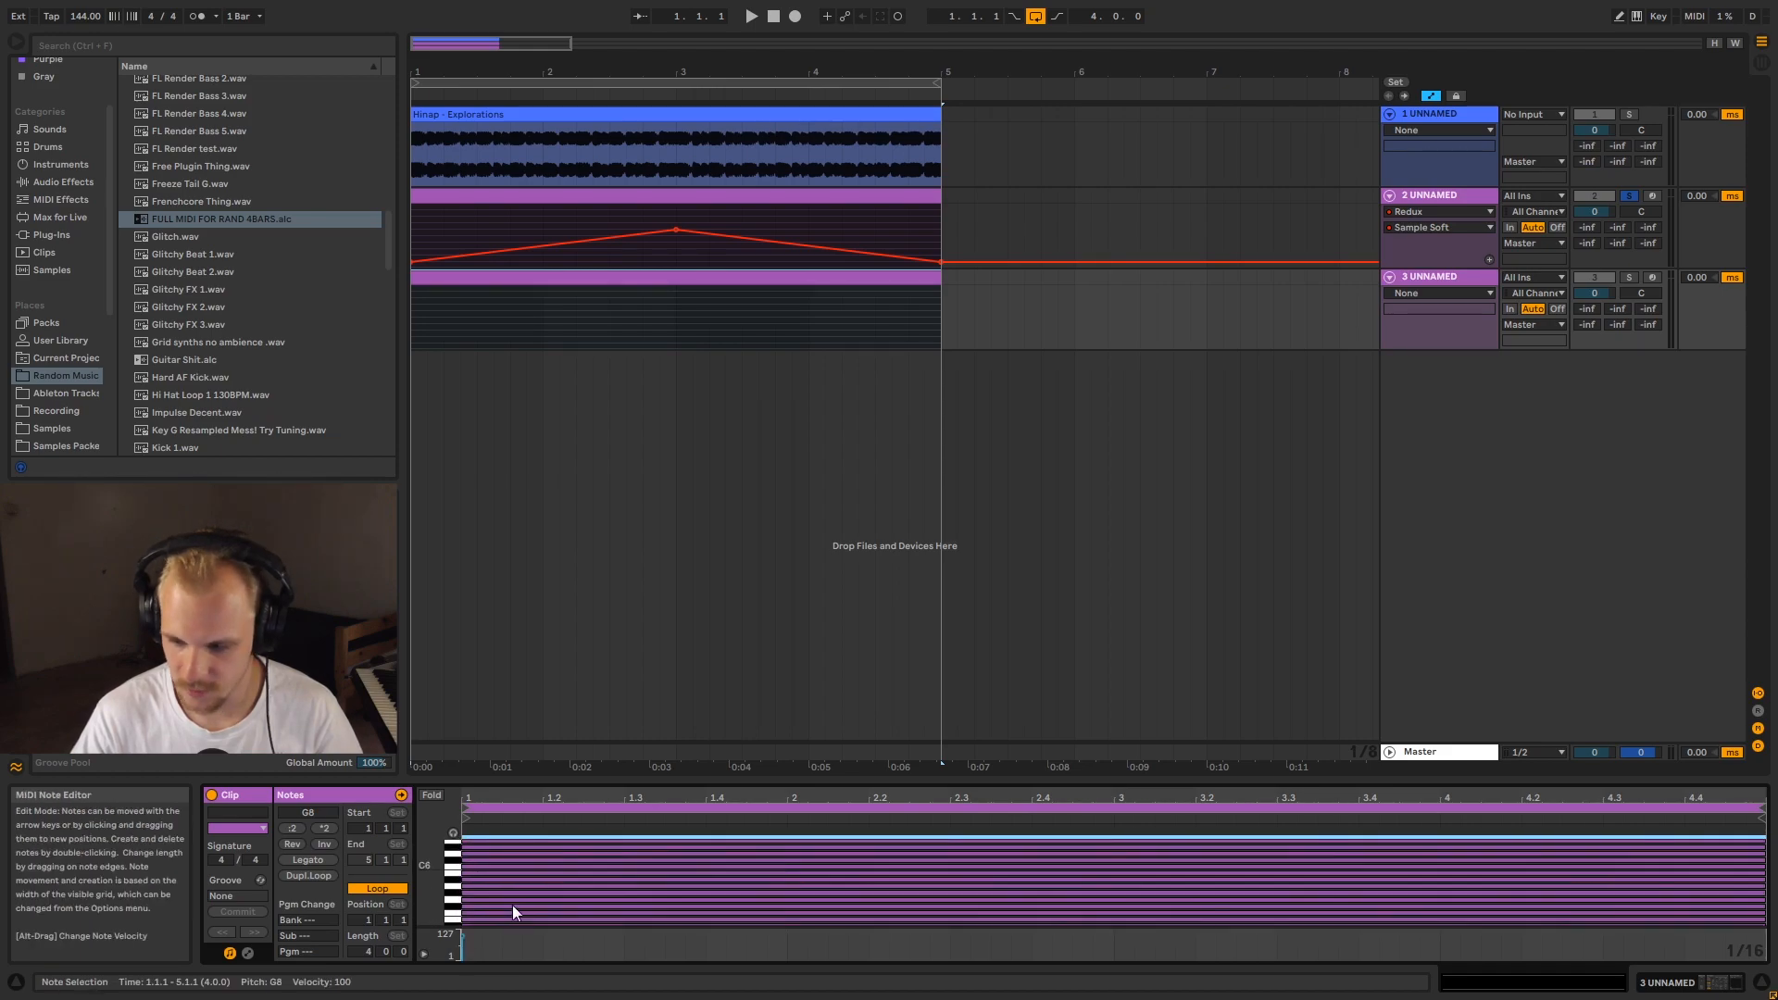
# - Delete track 3 with the imported MIDI clip
pyautogui.click(1433, 279)
pyautogui.press('Delete')
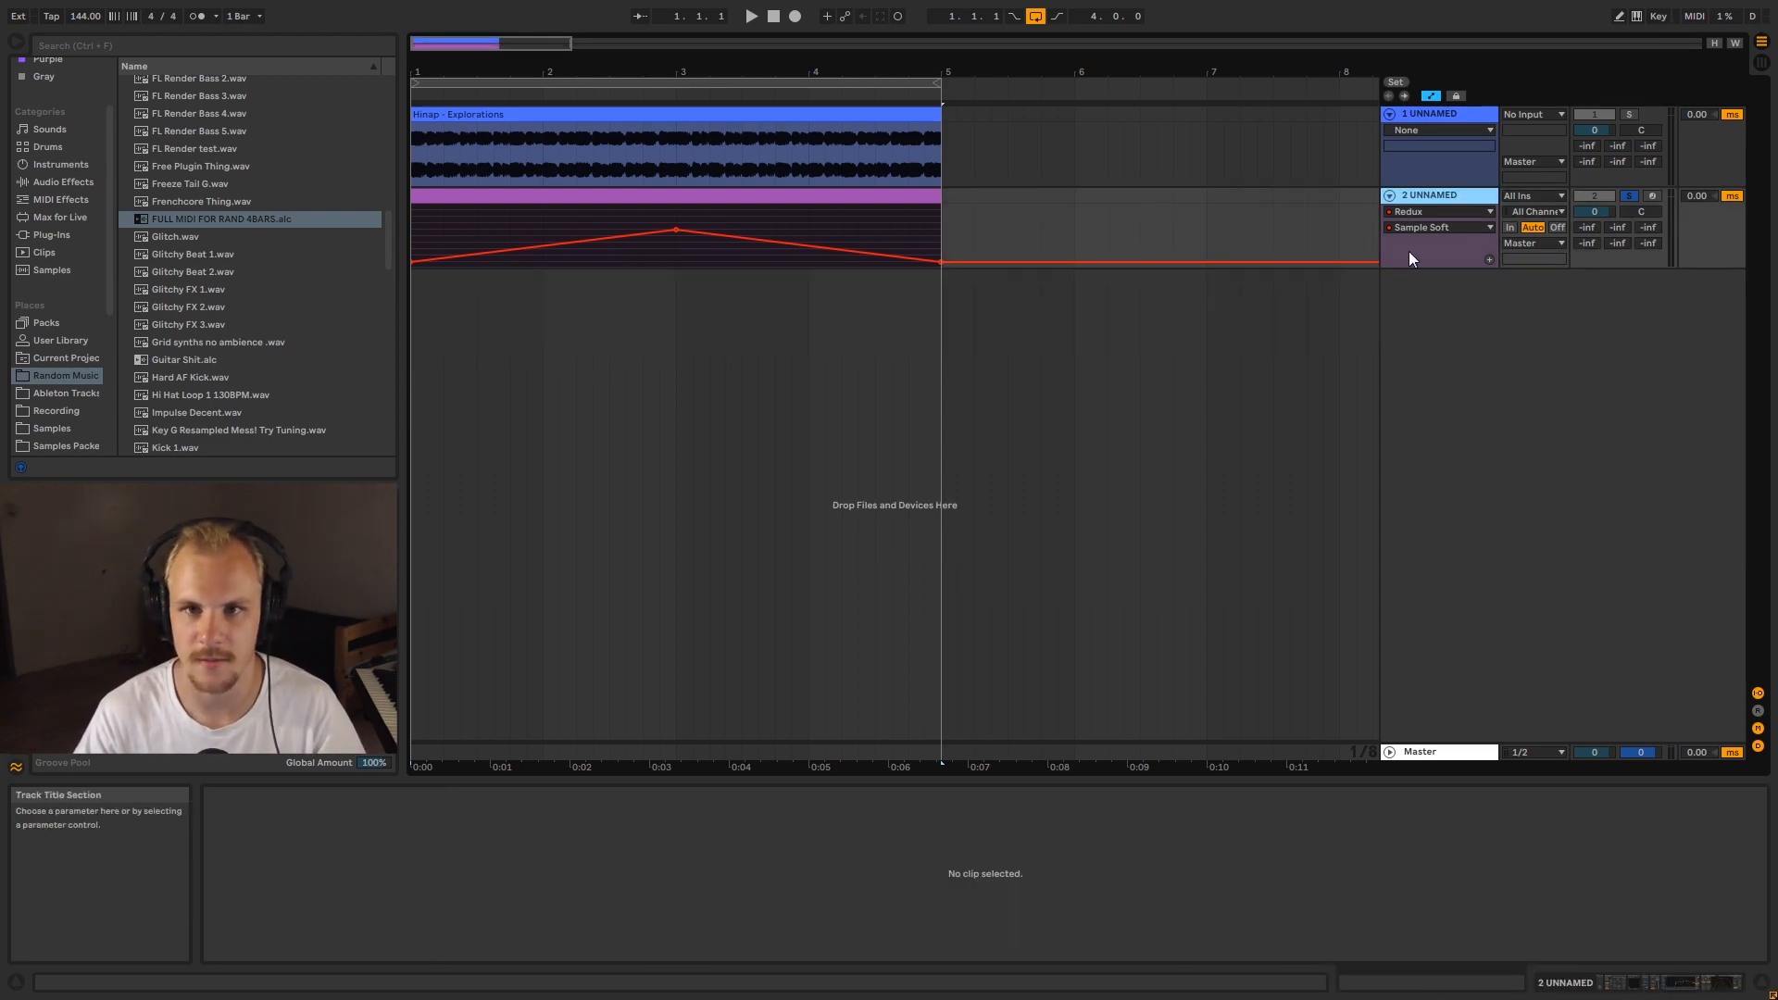
# - Insert a MIDI track below track 2, take its MIDI input from 2 UNNAMED, and arm it for recording
pyautogui.doubleClick(1437, 198)
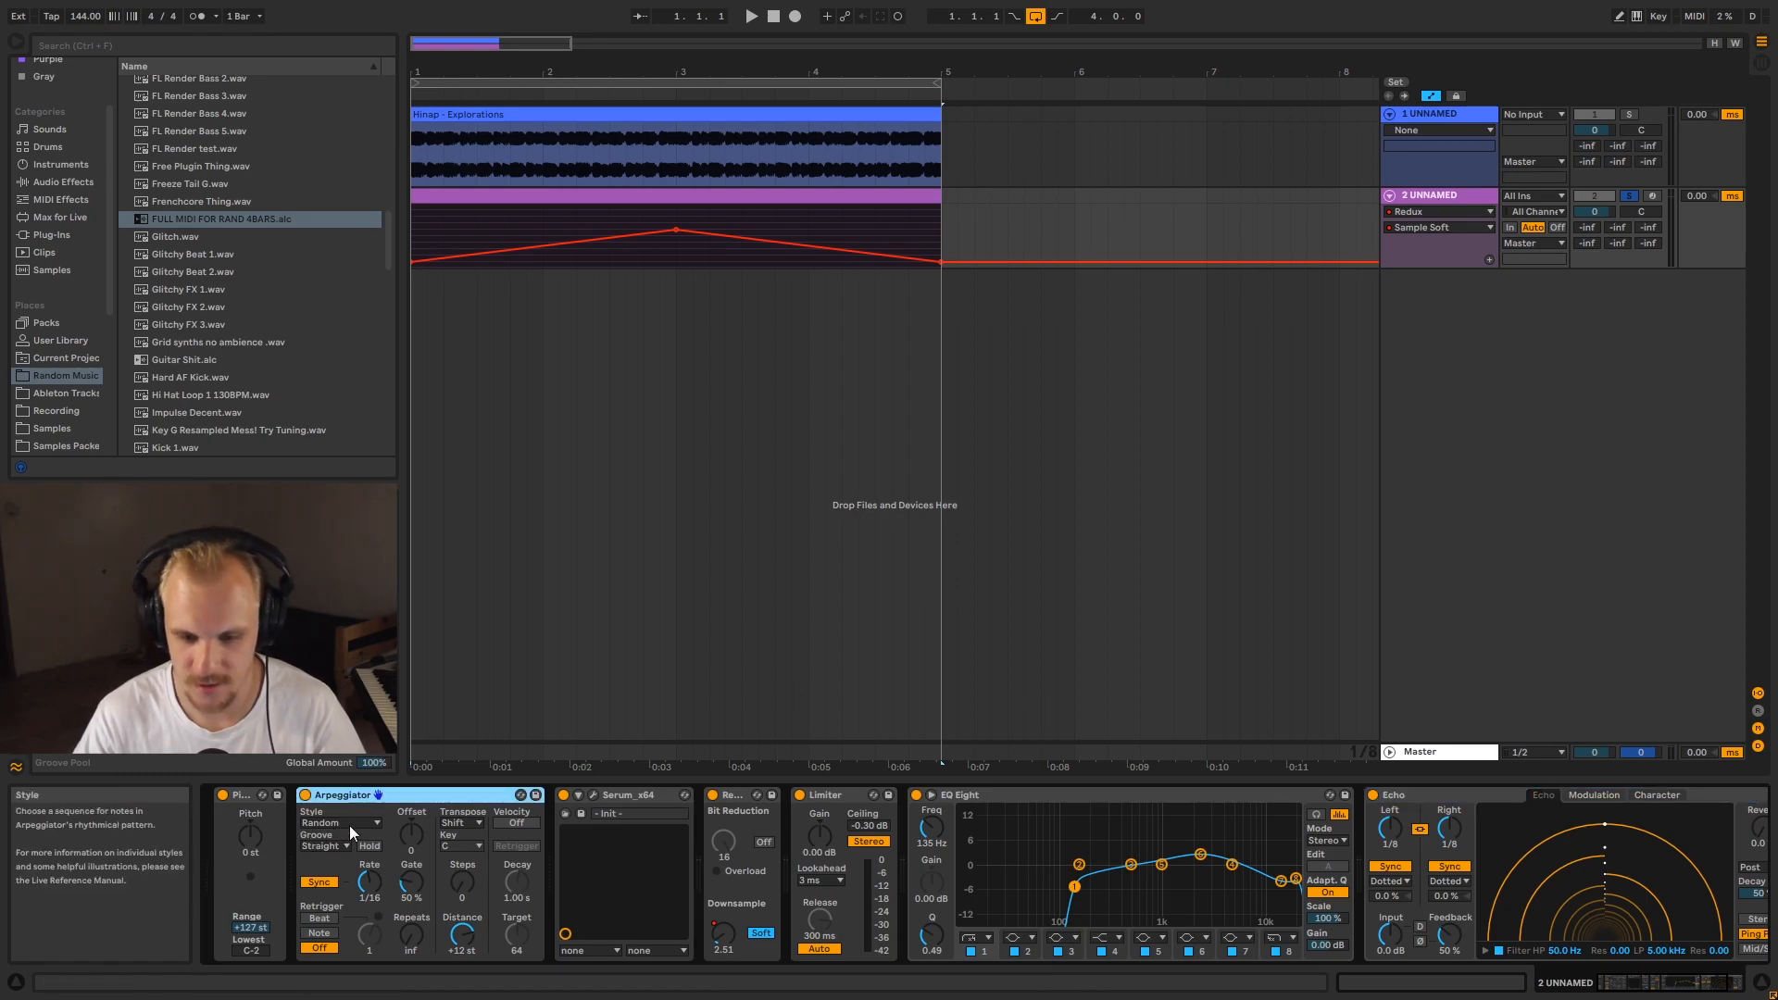
pyautogui.rightClick(1480, 315)
pyautogui.click(1526, 320)
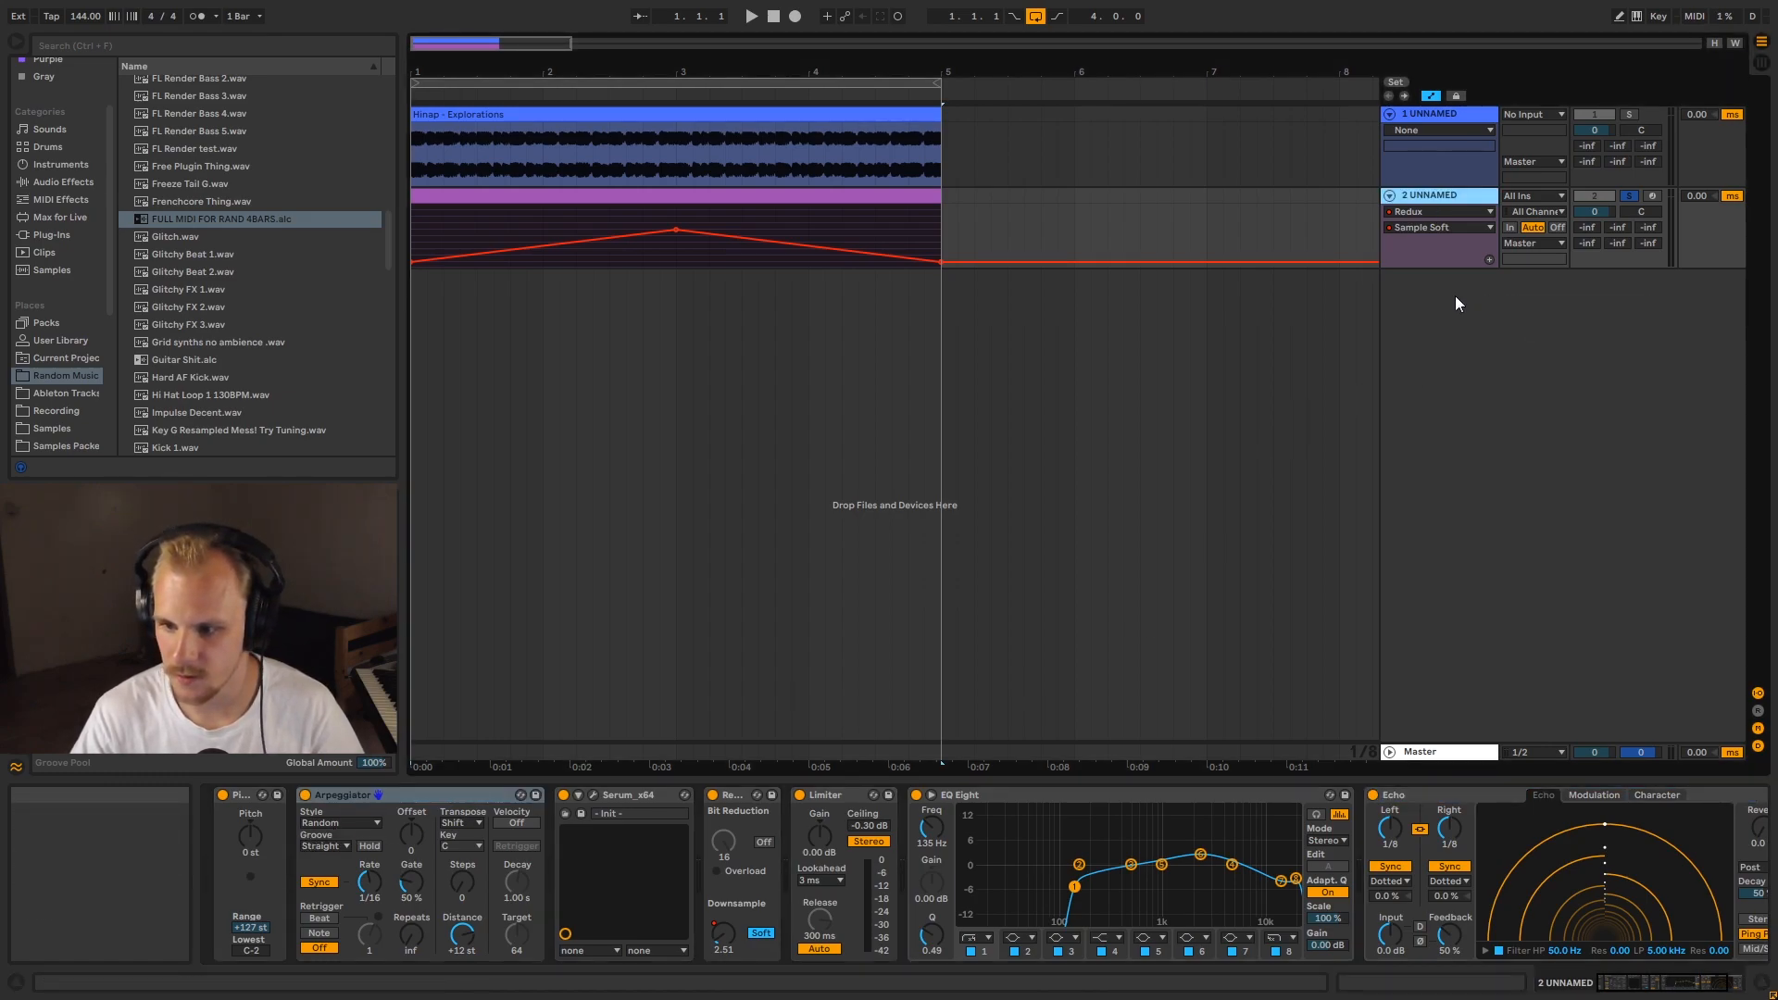
pyautogui.click(1538, 280)
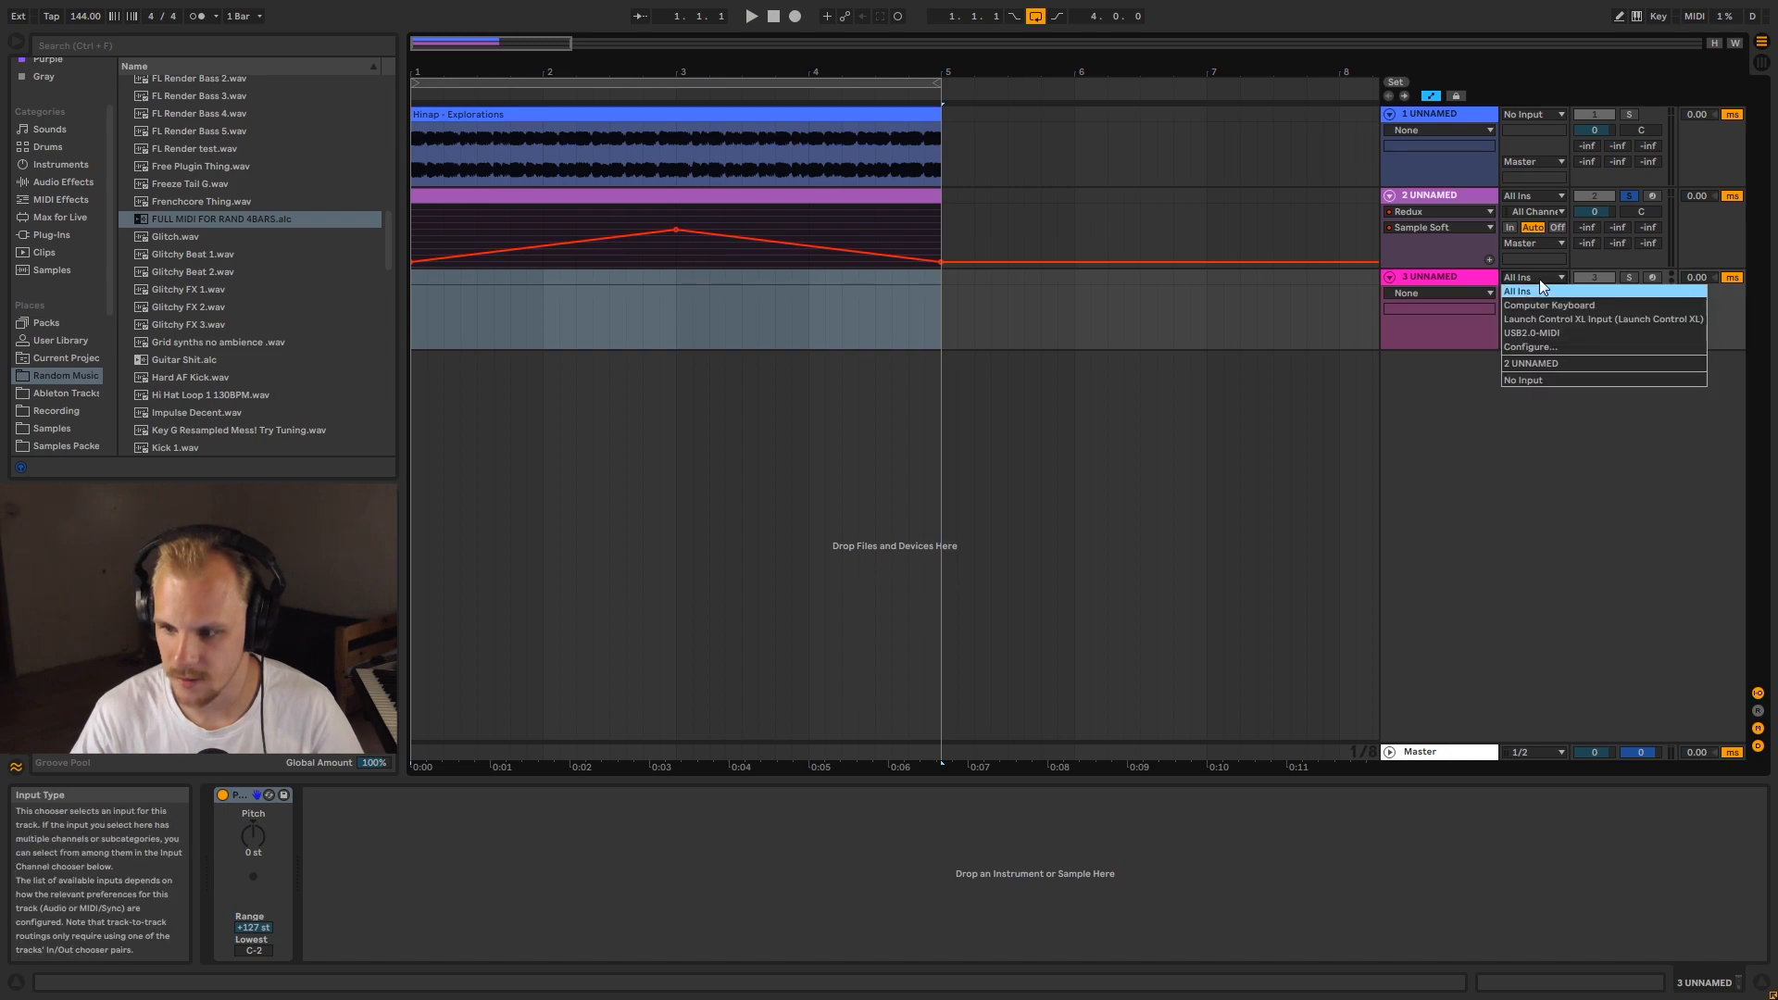
pyautogui.click(1570, 364)
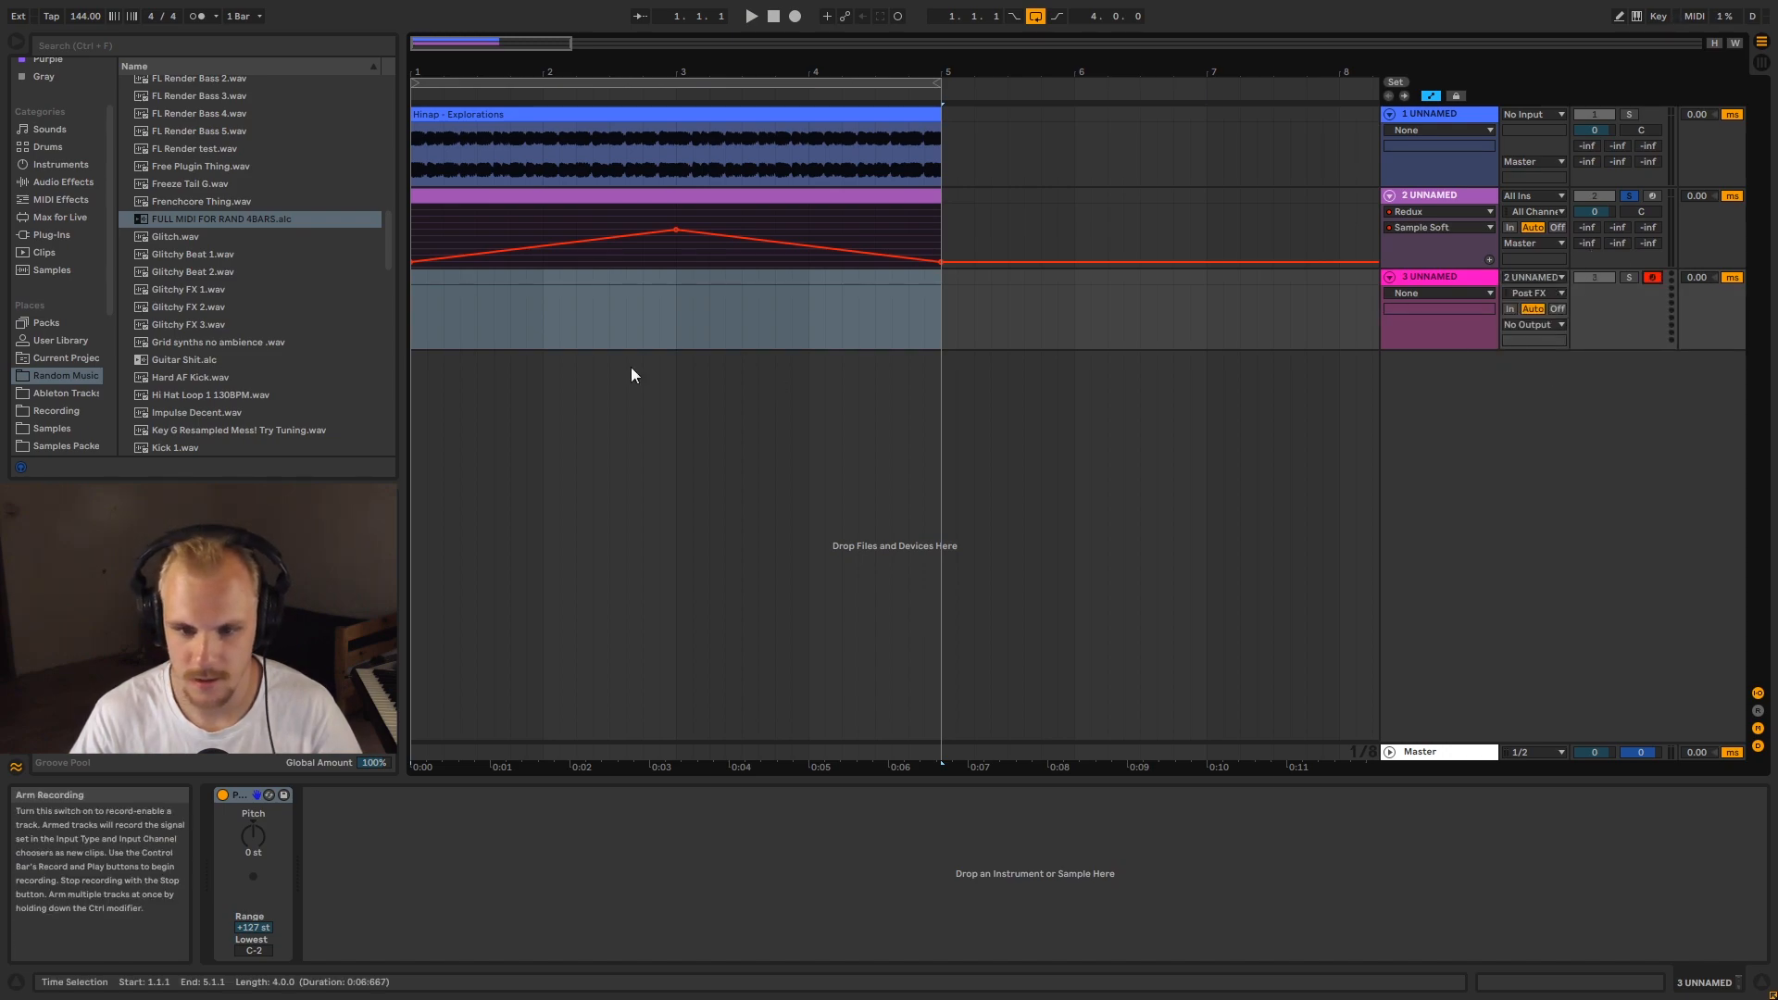
pyautogui.click(414, 280)
pyautogui.click(414, 280)
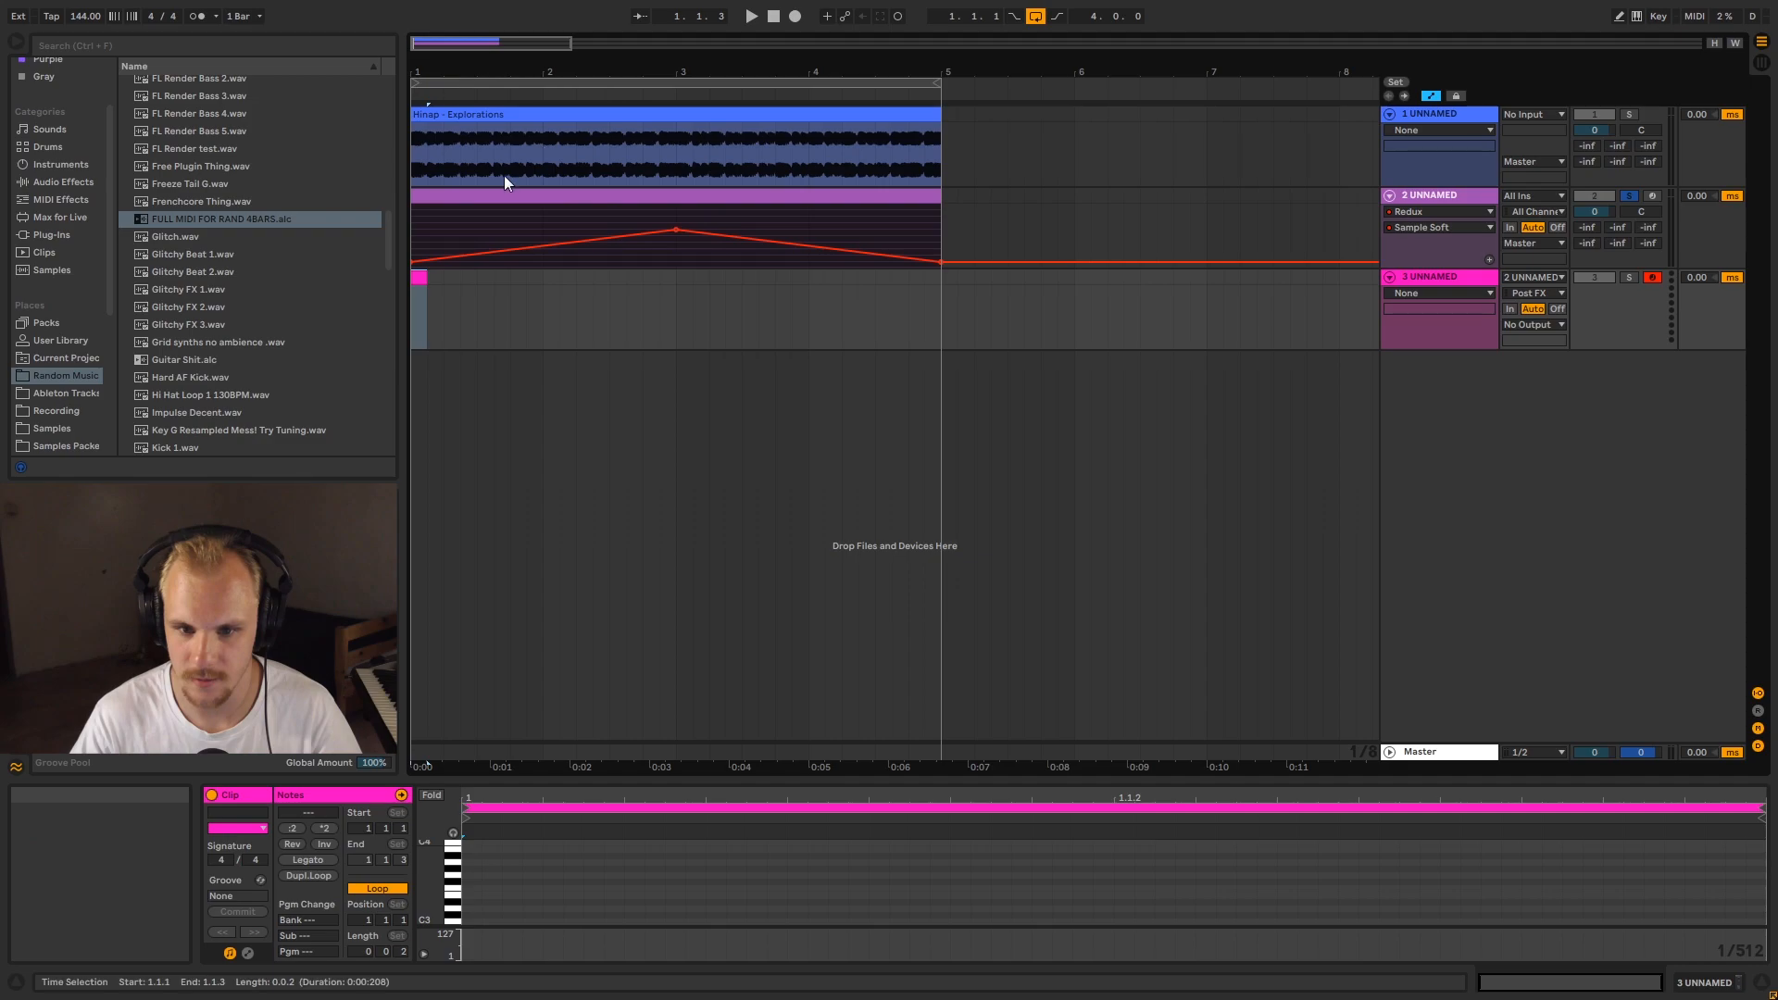
pyautogui.click(411, 274)
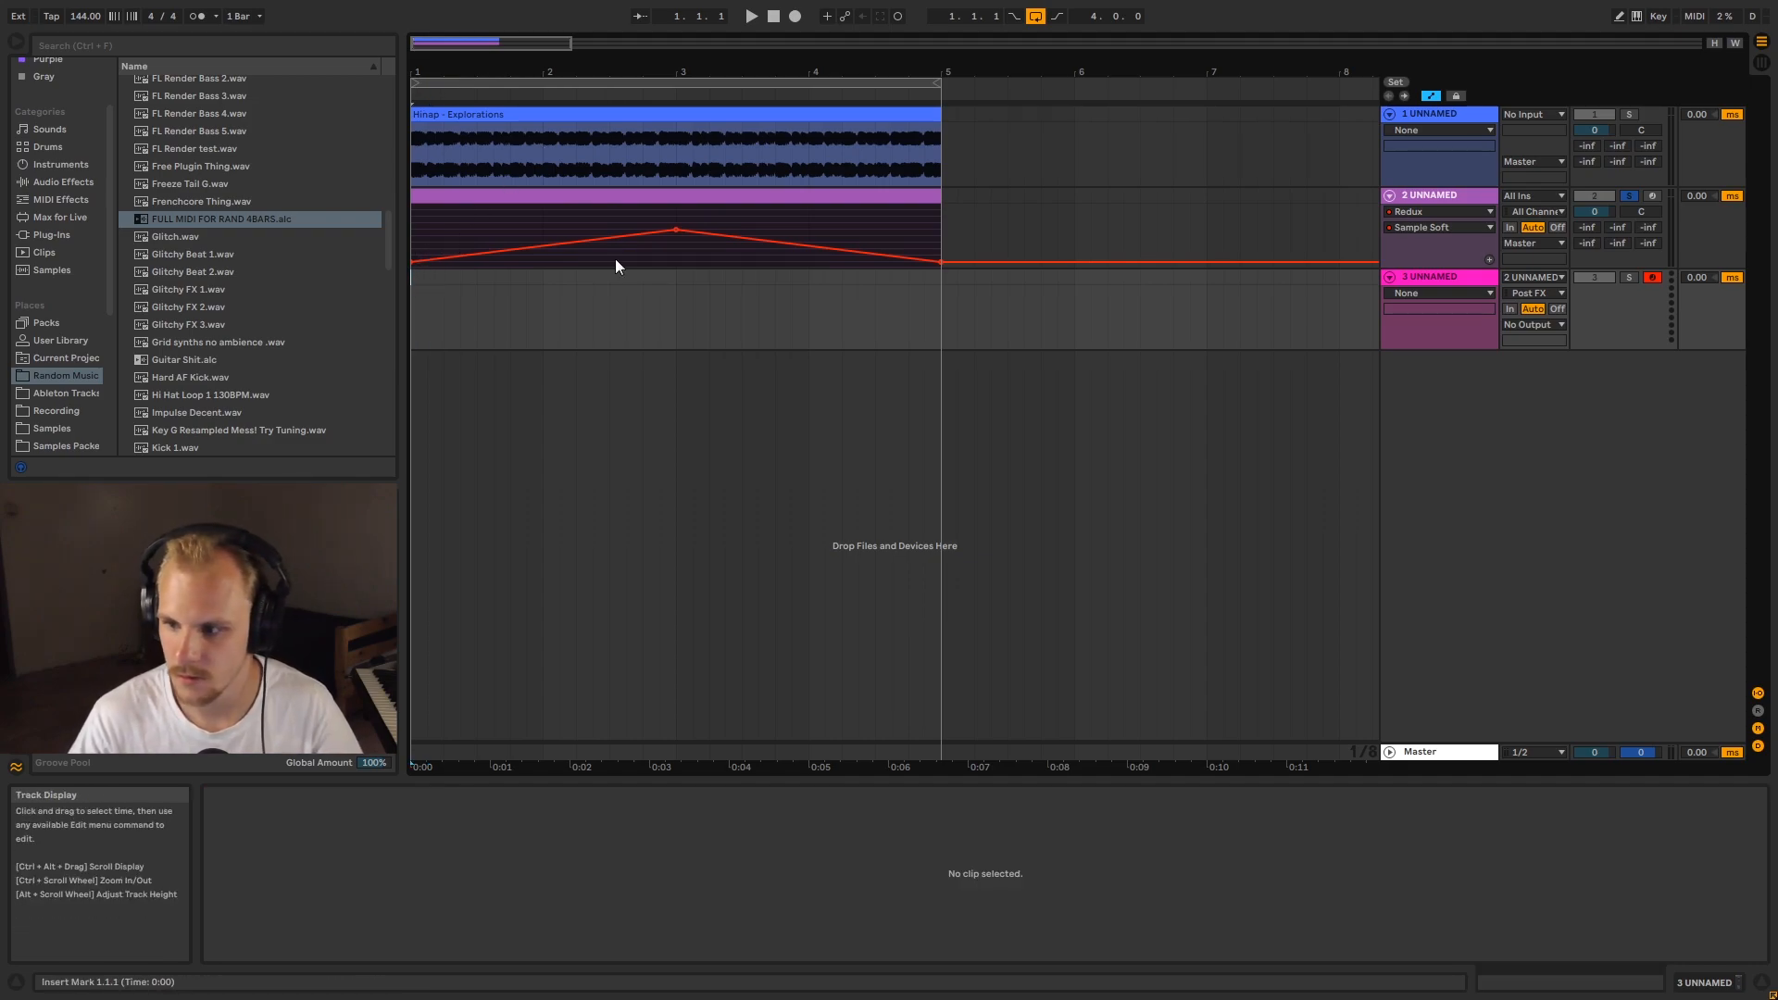
# - Set track 3's monitoring to In and record four bars of the arpeggiator's MIDI output from bar 1
pyautogui.click(1509, 308)
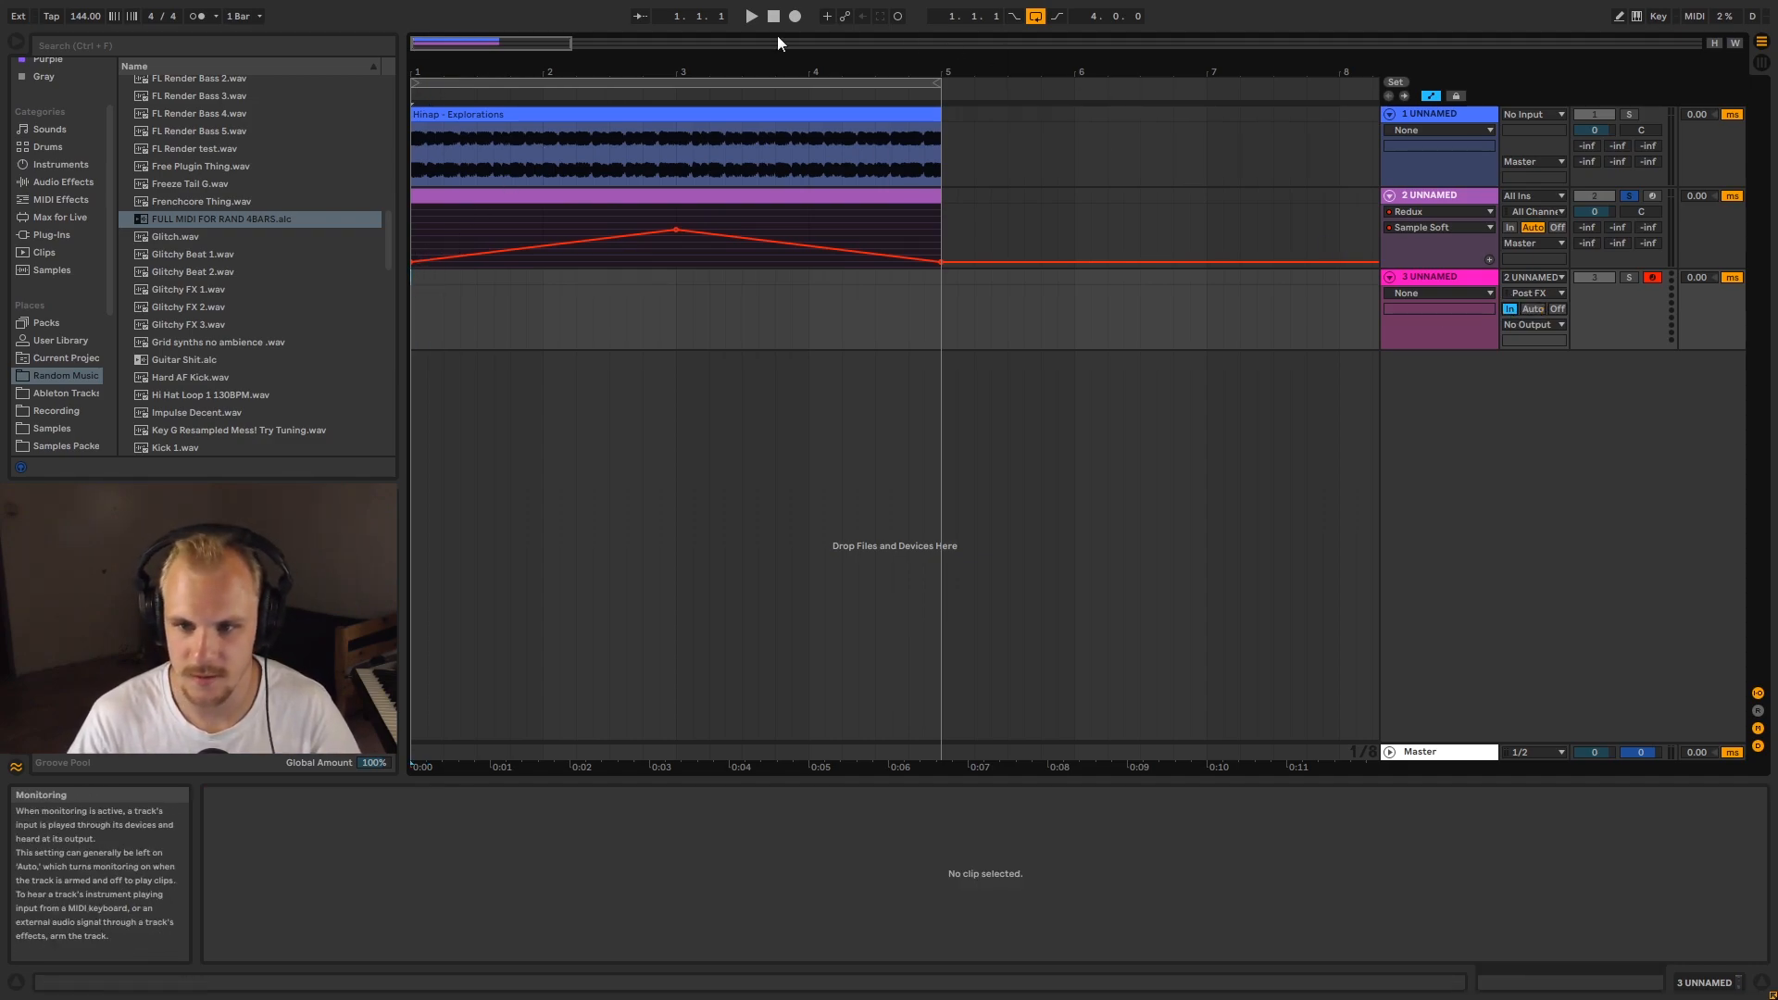
pyautogui.click(793, 17)
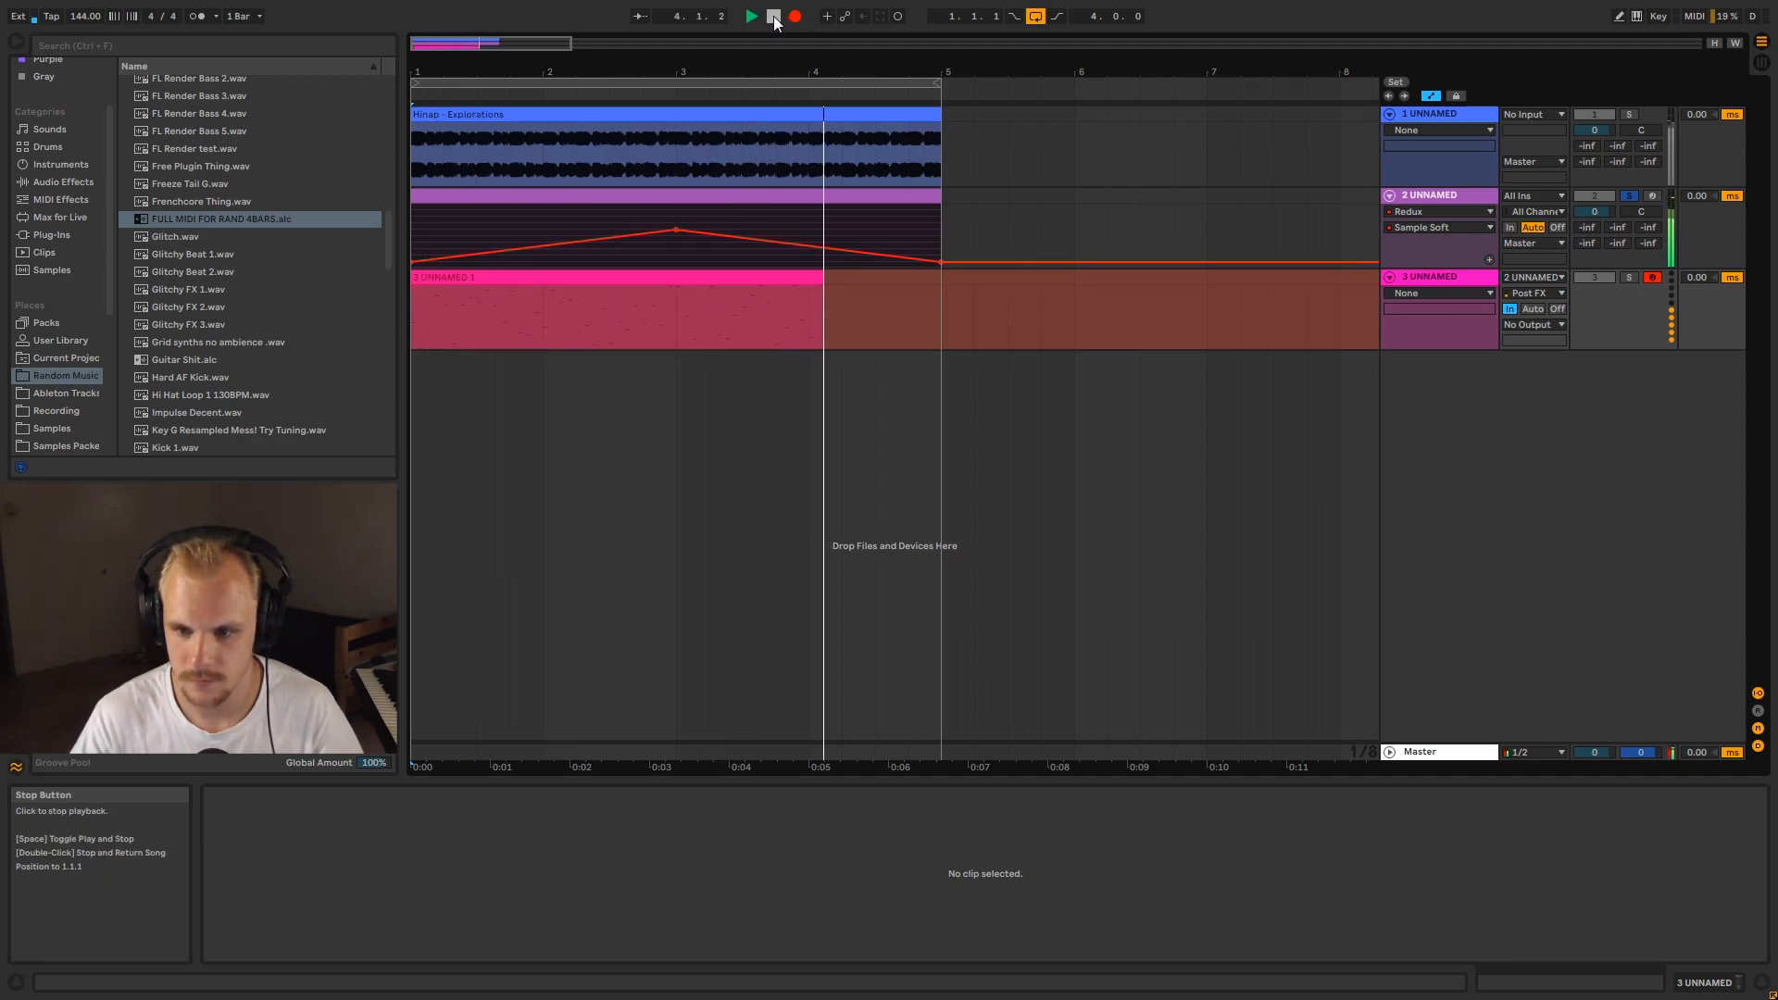
pyautogui.click(774, 21)
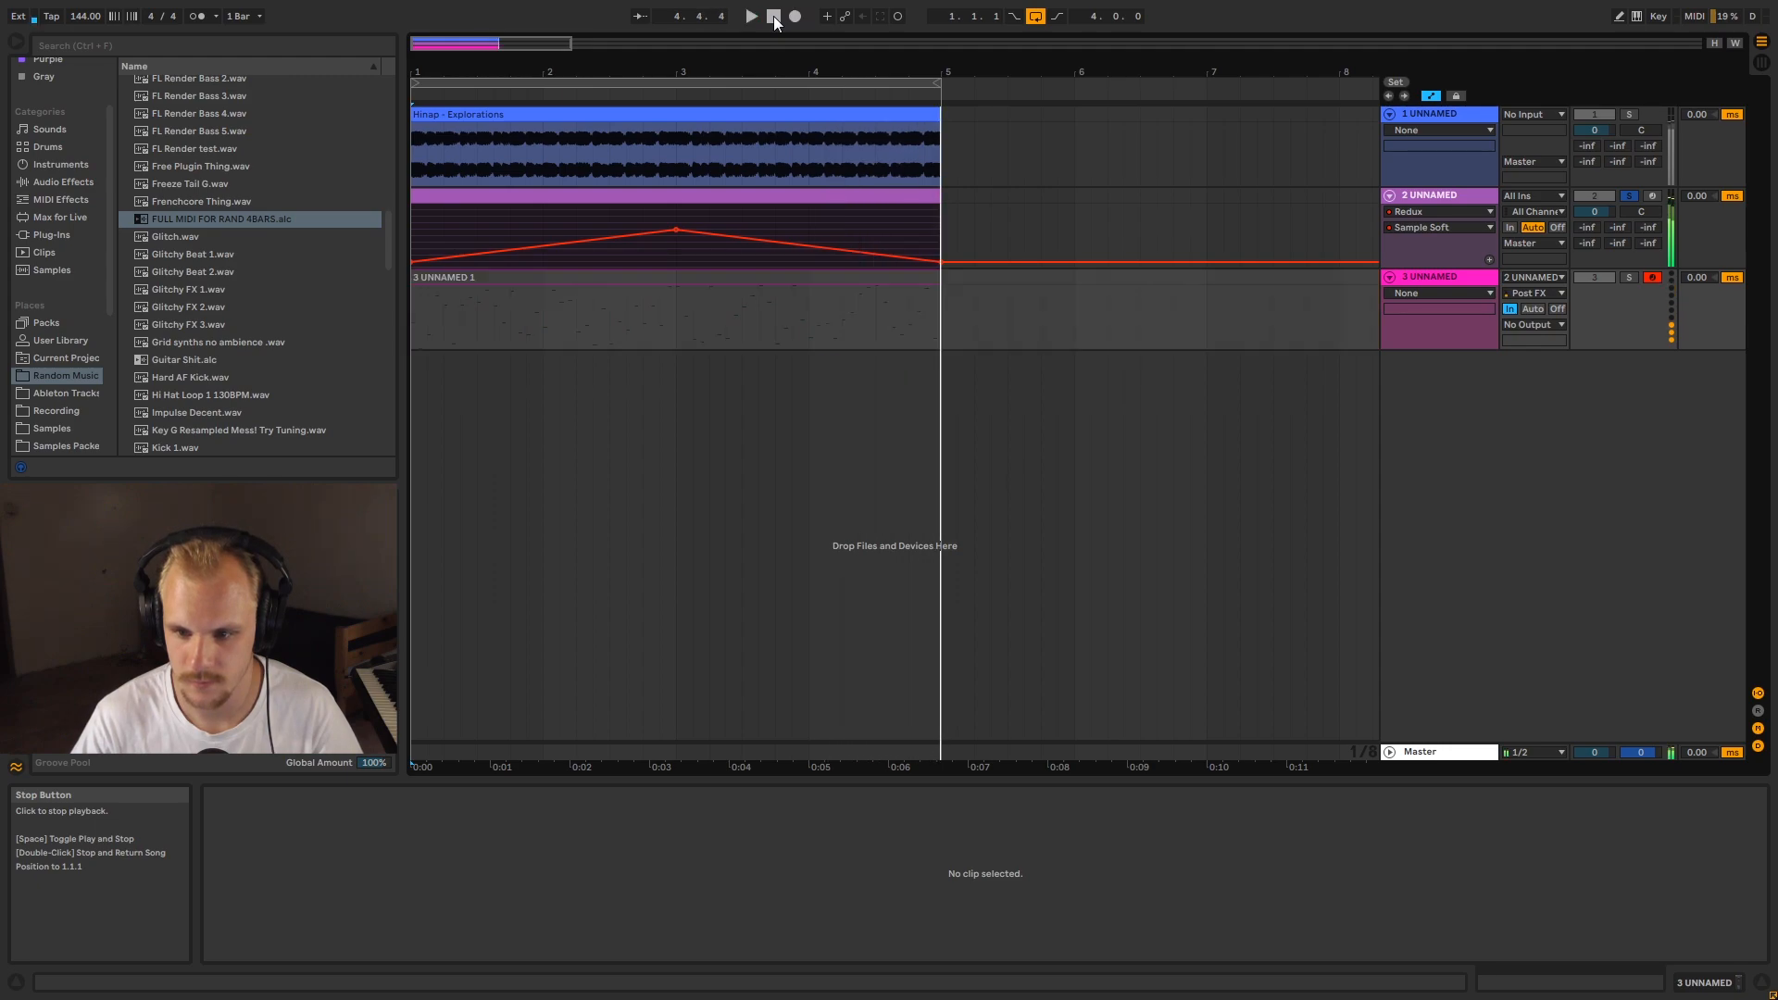
# - Consolidate the recorded MIDI on track 3 into one four-bar clip spanning bars 1 to 5
pyautogui.click(924, 278)
pyautogui.click(943, 280)
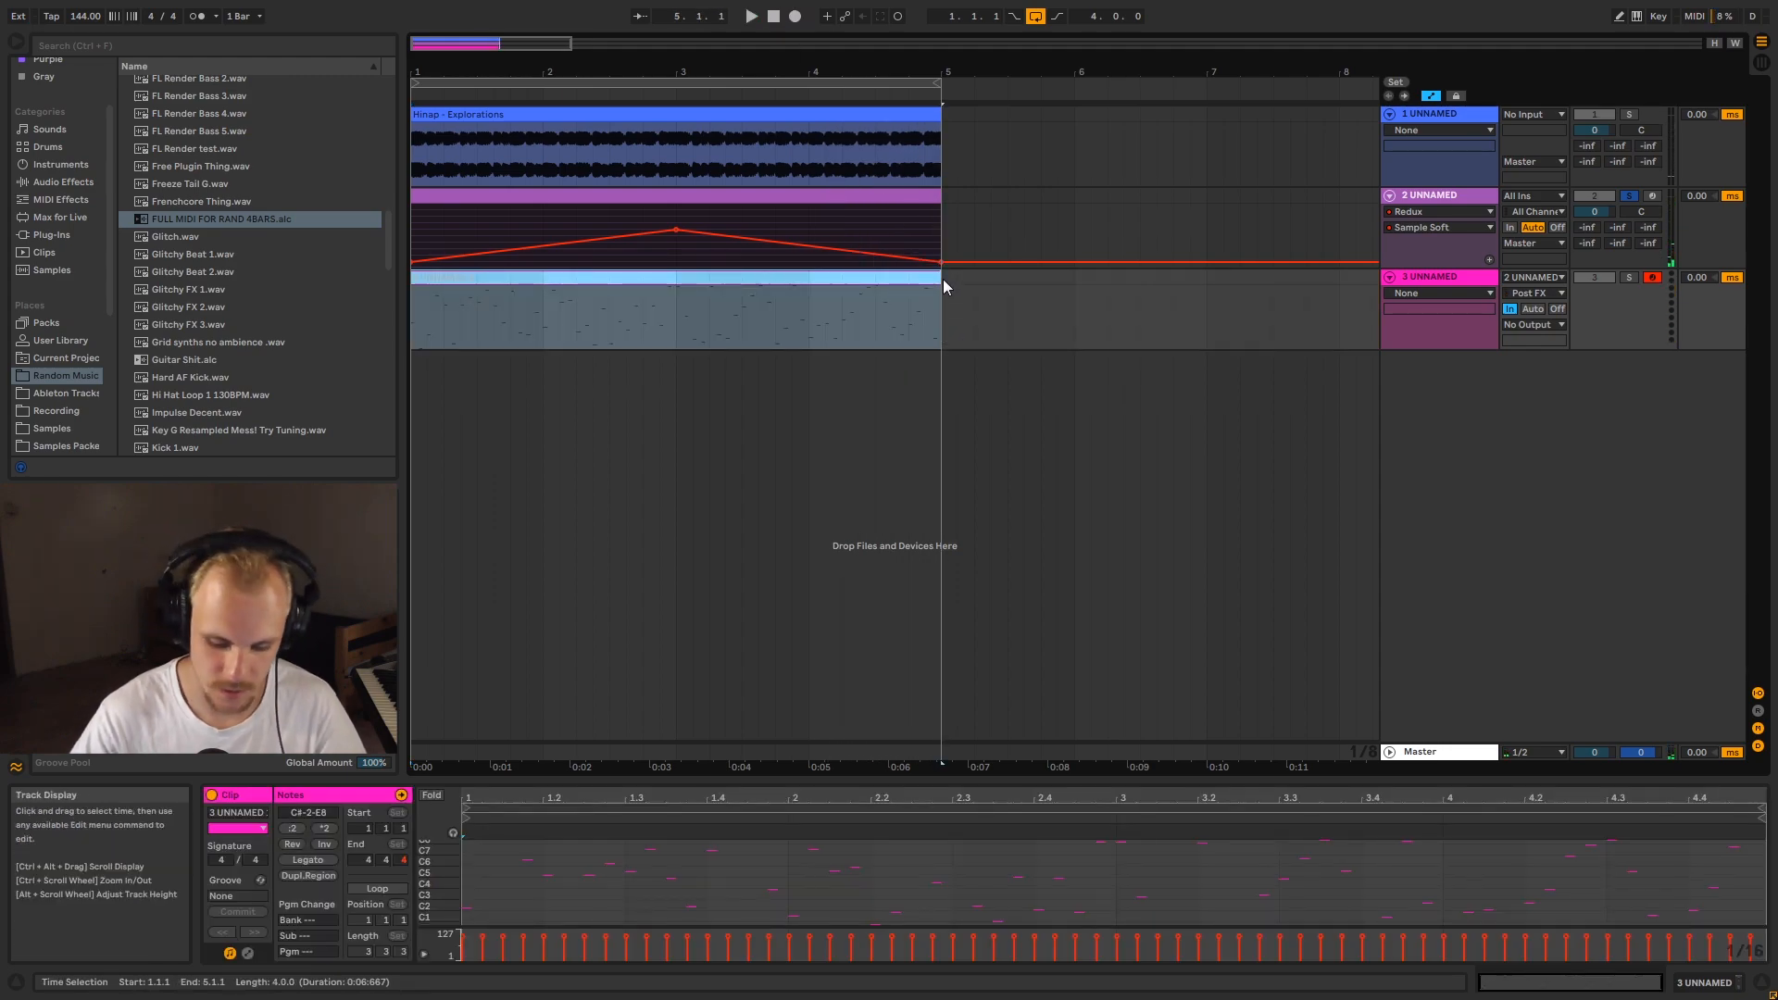
pyautogui.hotkey('ctrl', 'j')
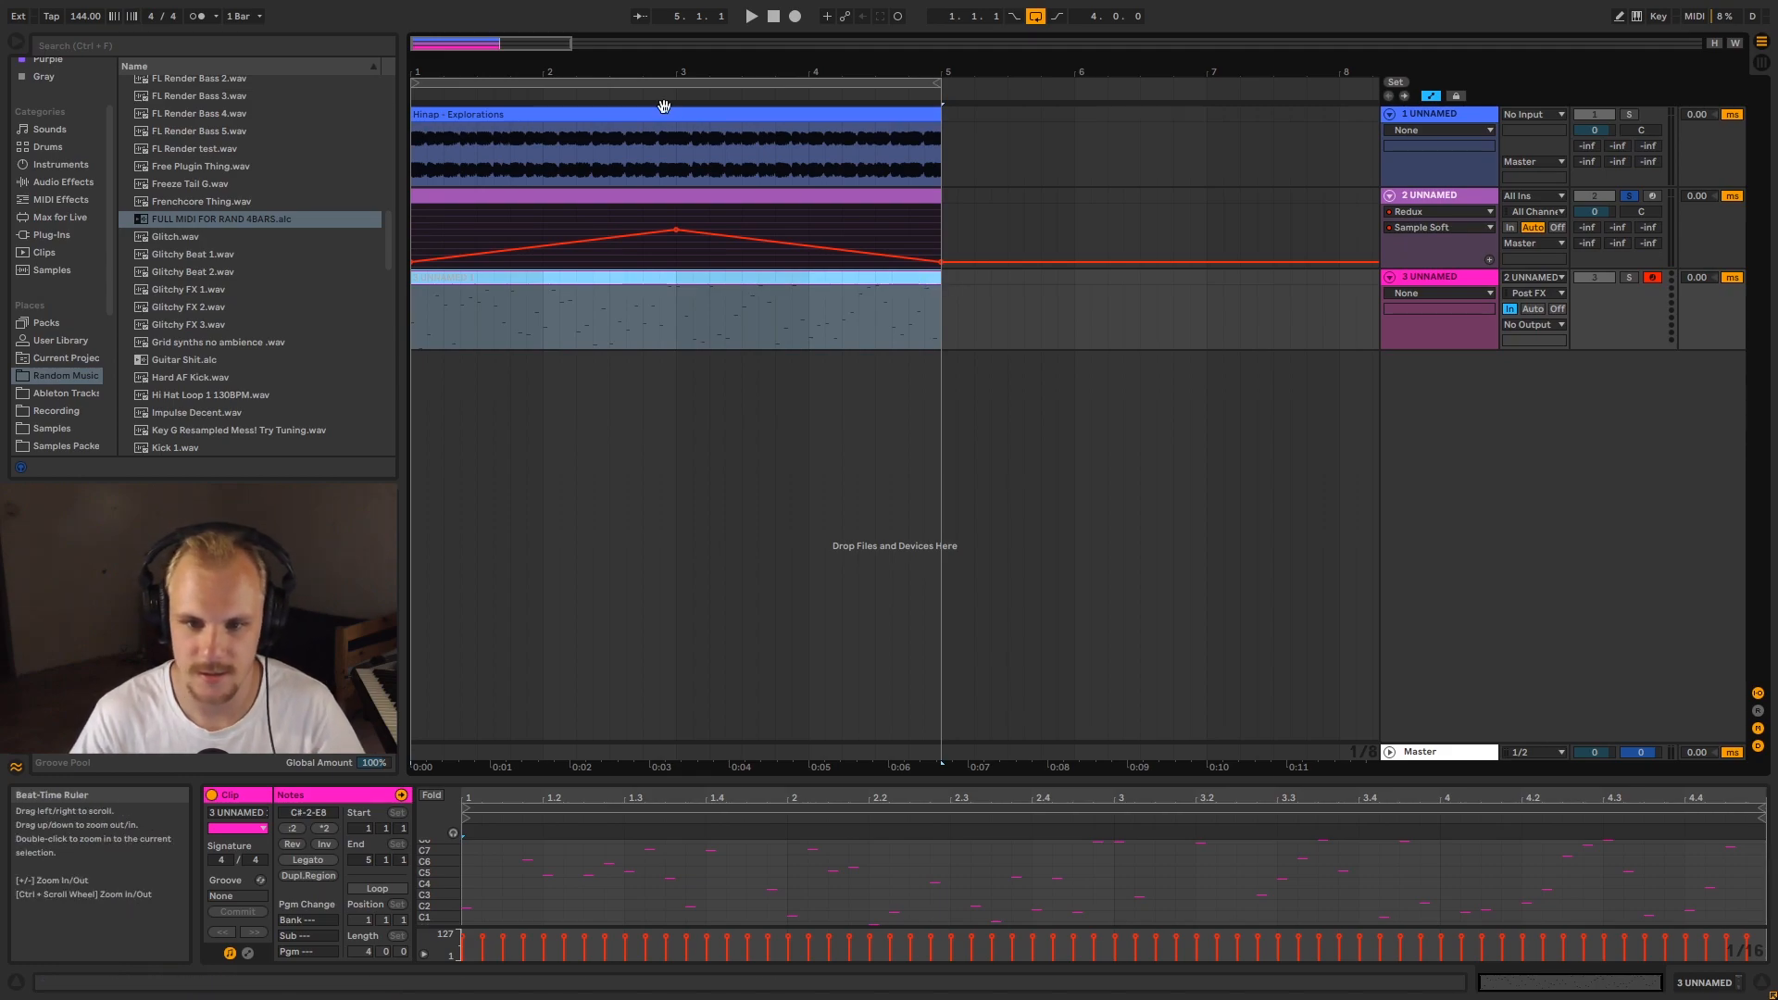
# - Examine the recorded clip's notes down to the lowest octaves of the piano roll
pyautogui.moveTo(471, 69); pyautogui.dragTo(471, 148)
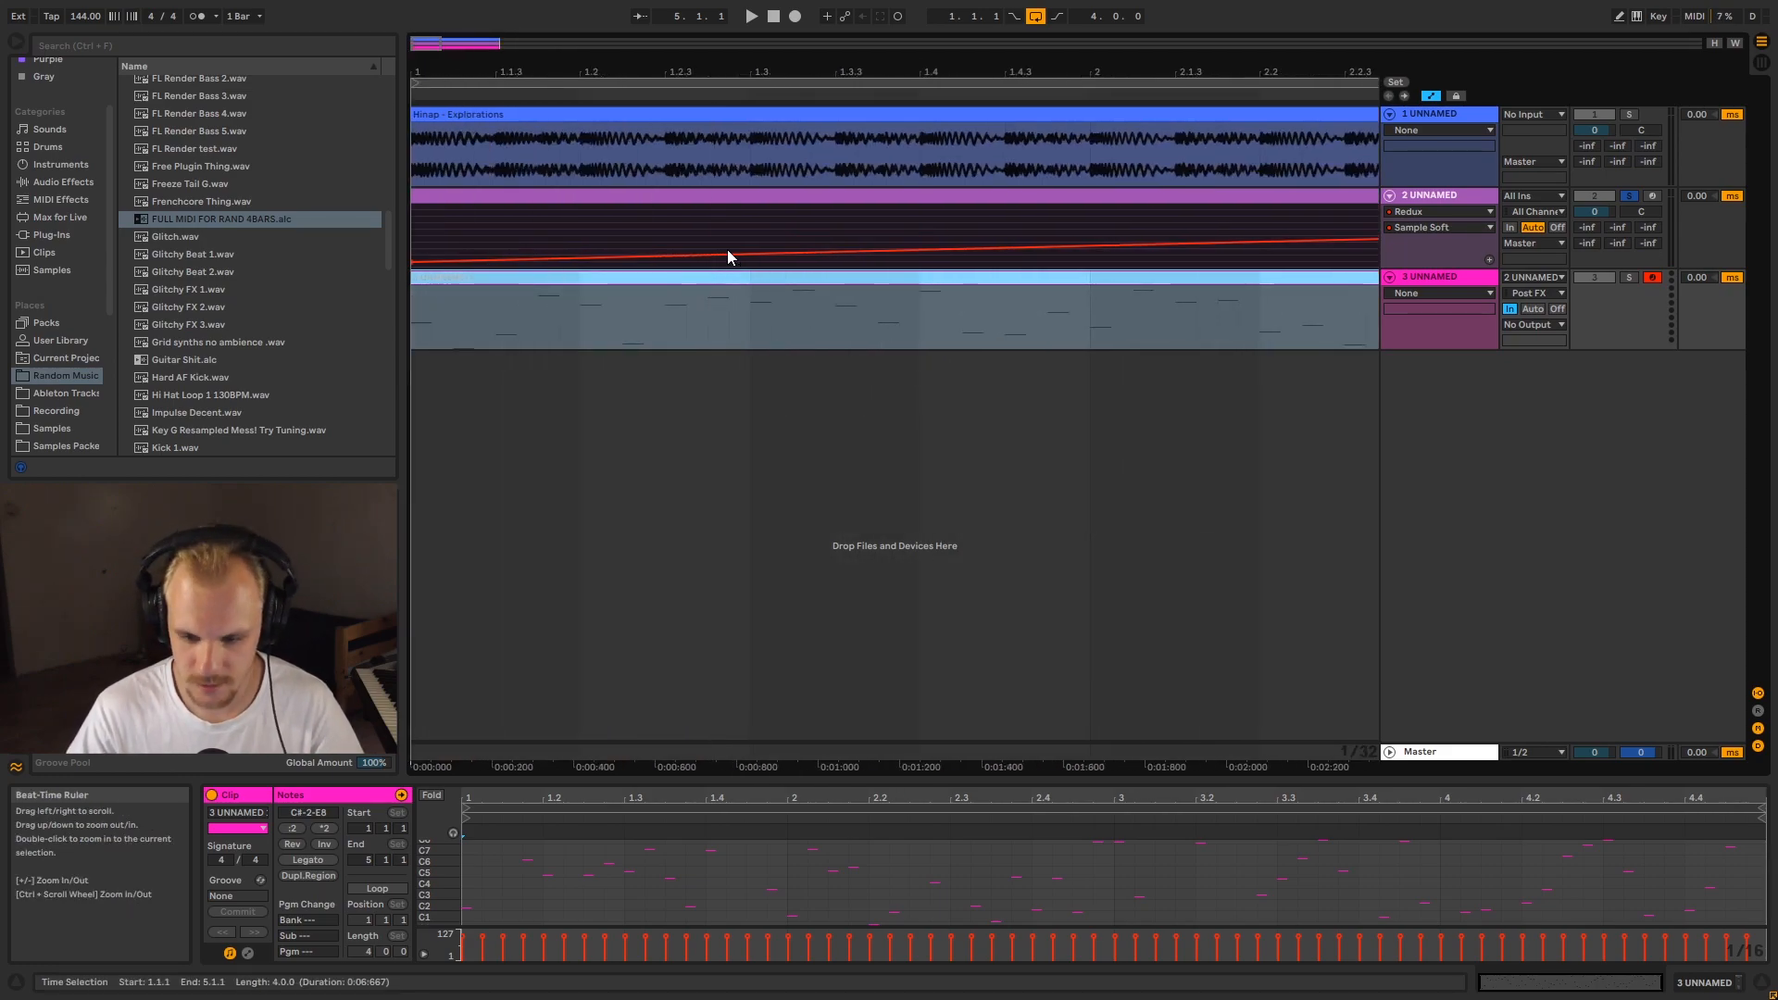
pyautogui.click(665, 875)
pyautogui.moveTo(435, 880); pyautogui.dragTo(455, 792)
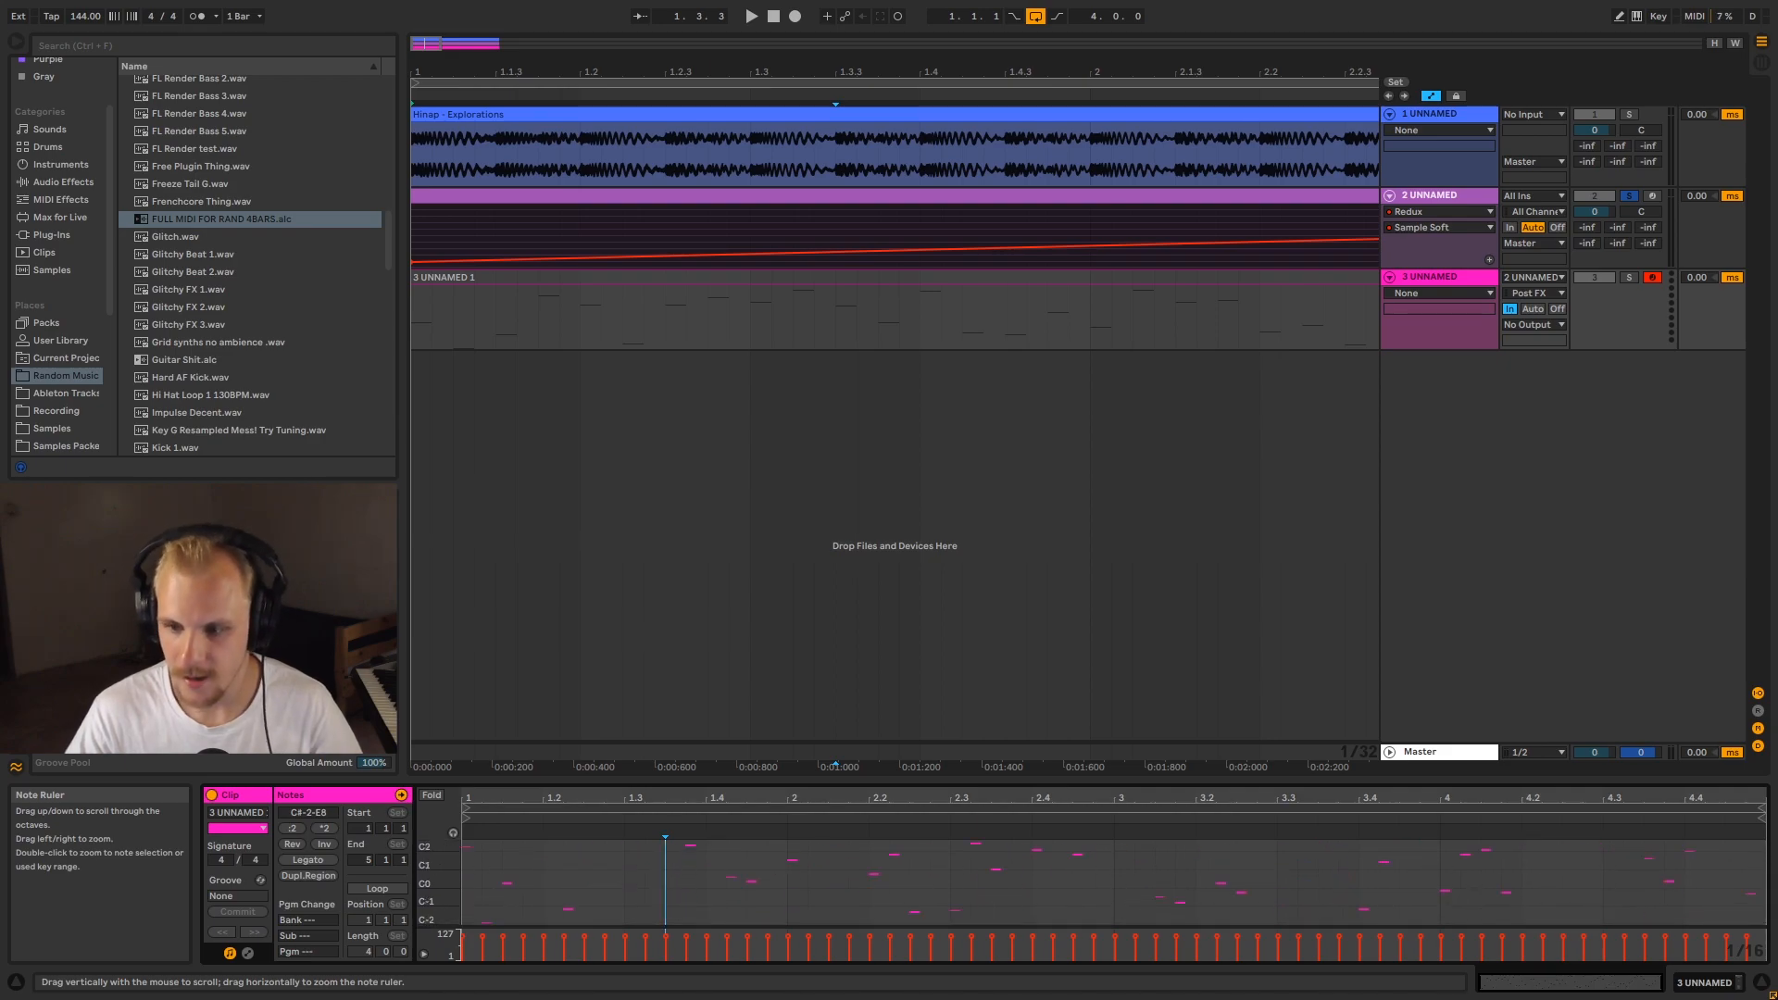
# - Review track 2's Serum patch, including its global settings and oscillator A's octave and semitone tuning
pyautogui.click(1414, 278)
pyautogui.click(1431, 198)
pyautogui.doubleClick(1432, 198)
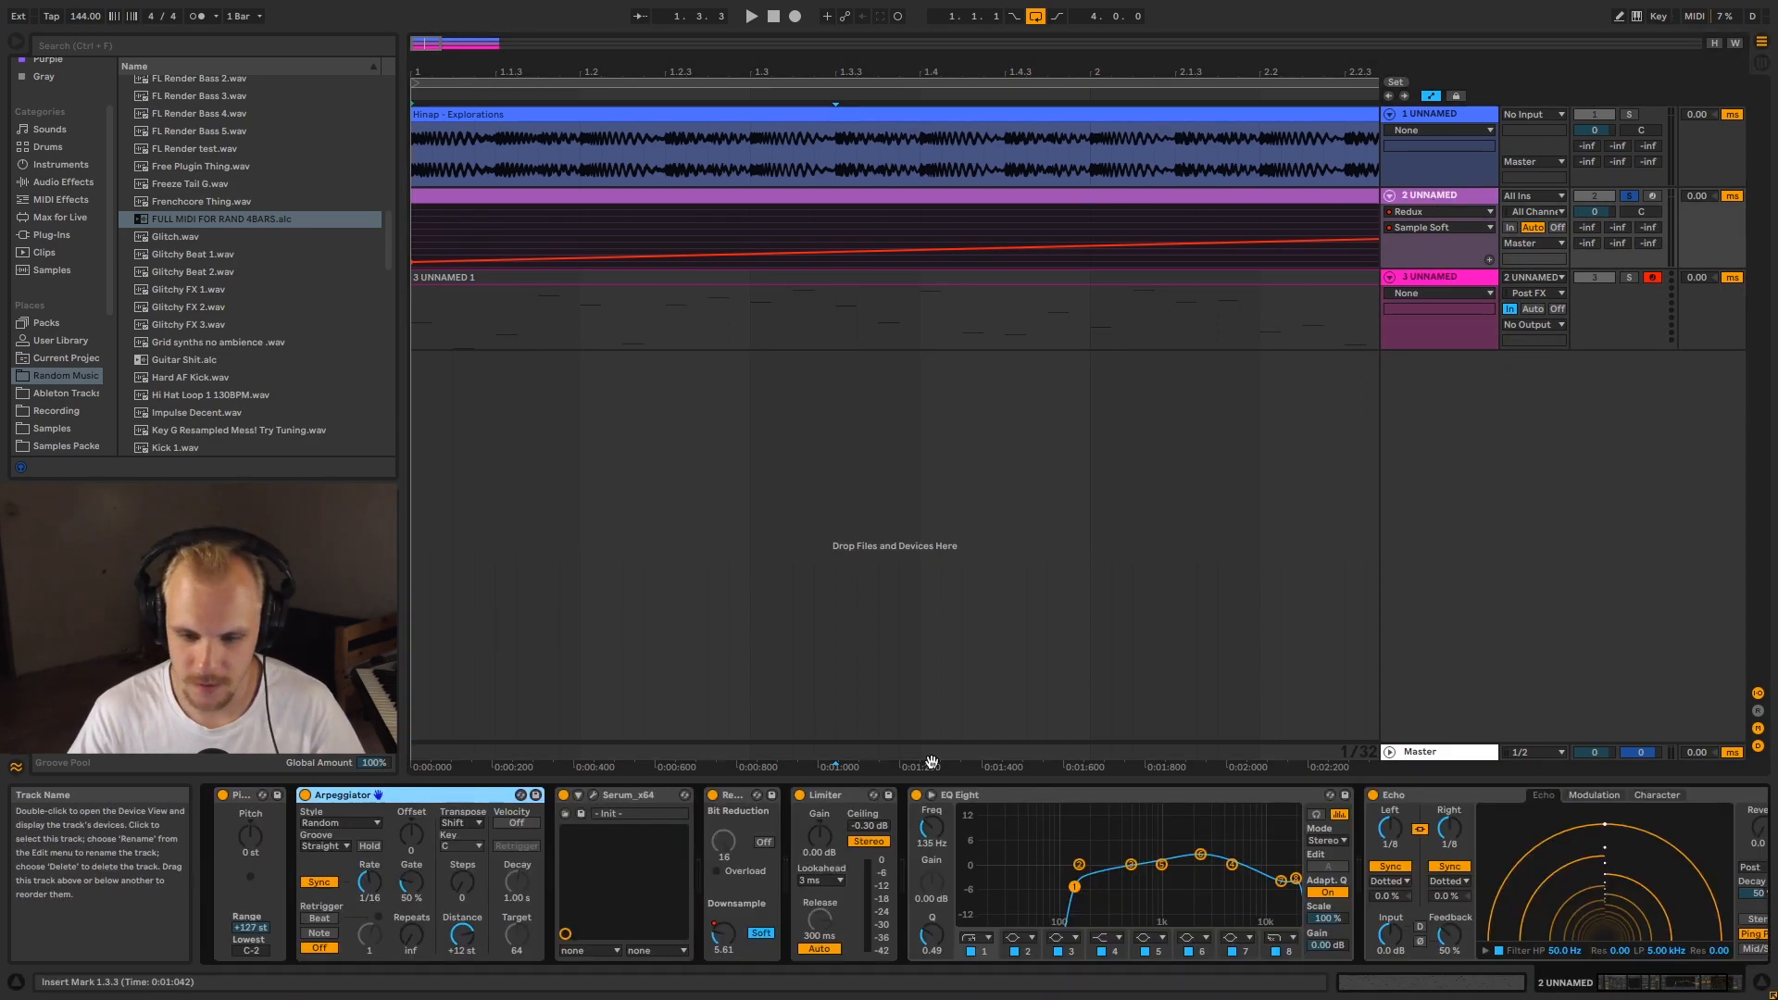
pyautogui.click(592, 796)
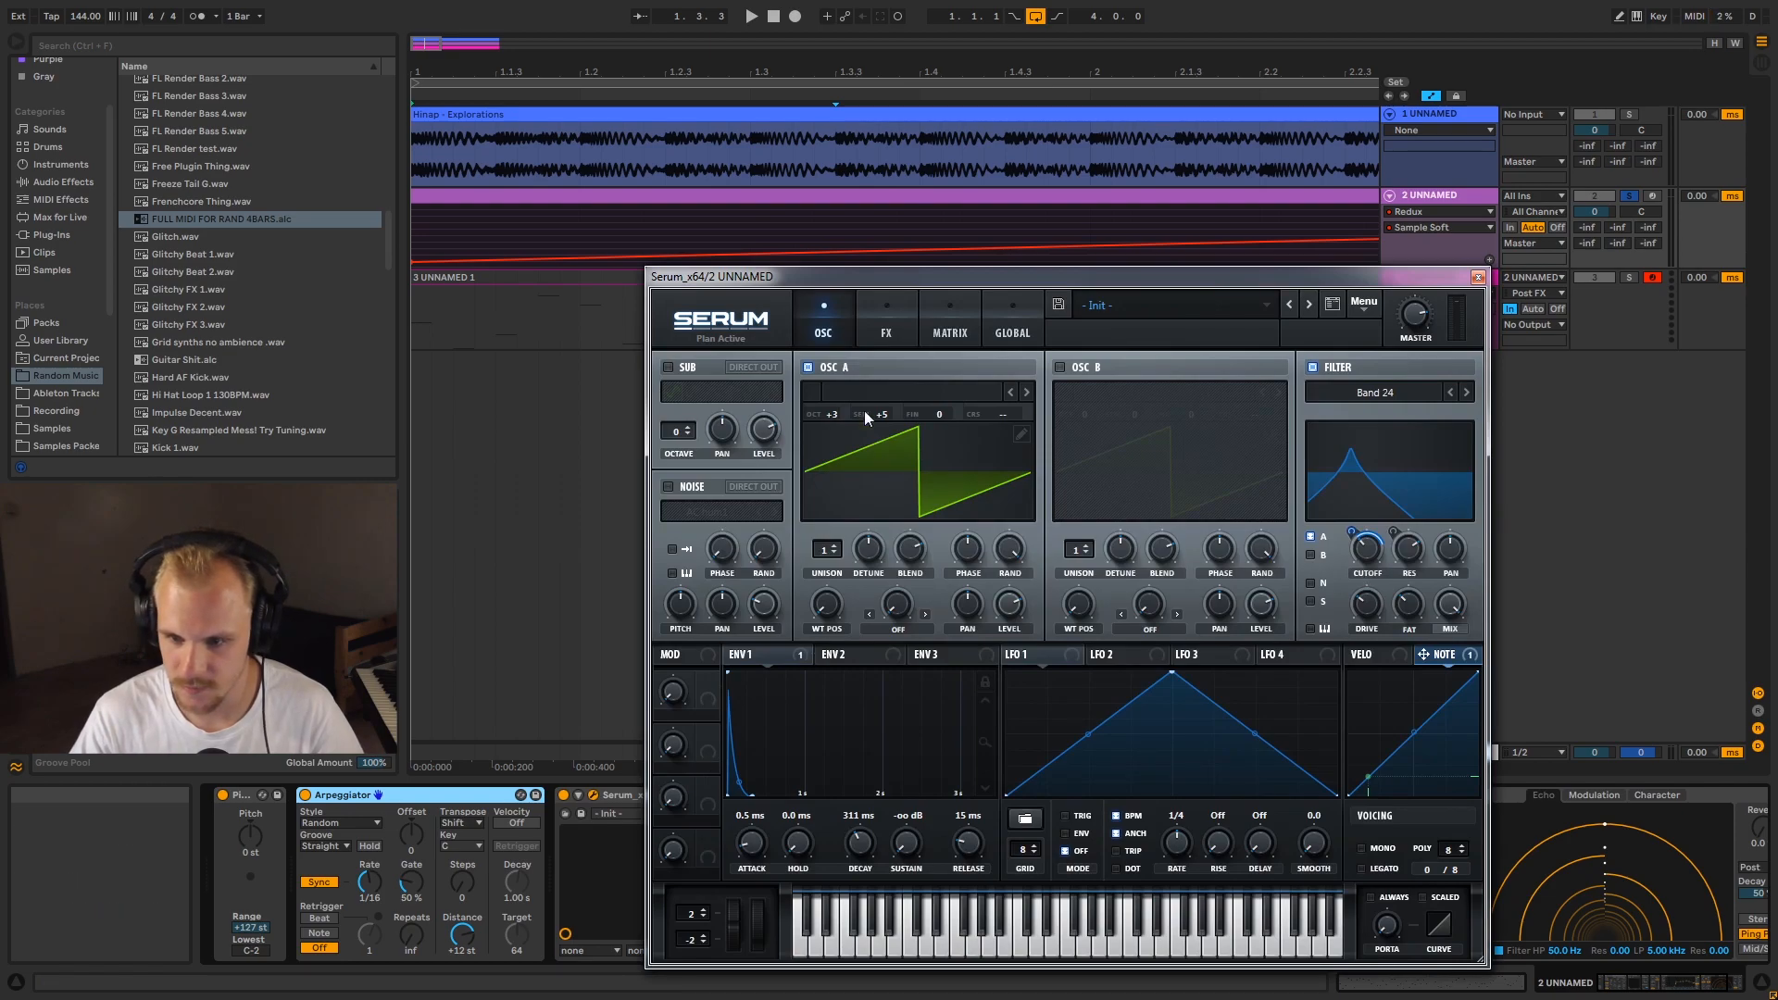
pyautogui.click(882, 331)
pyautogui.click(1014, 326)
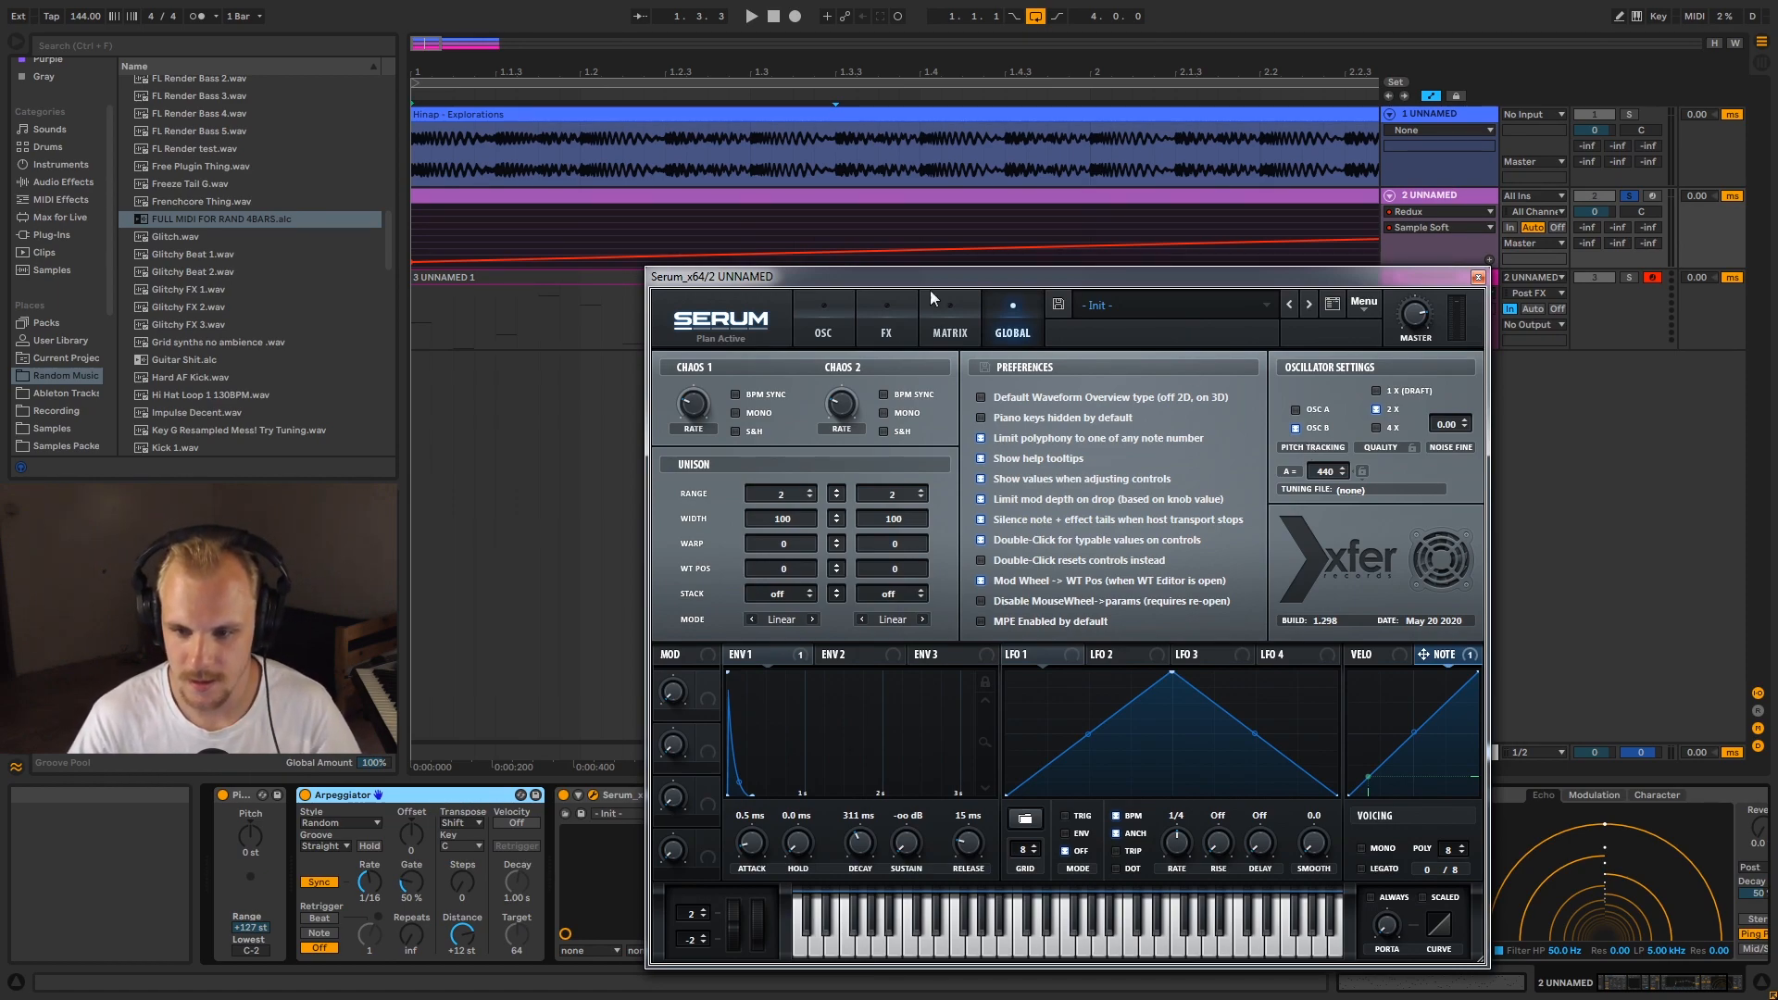
pyautogui.click(822, 331)
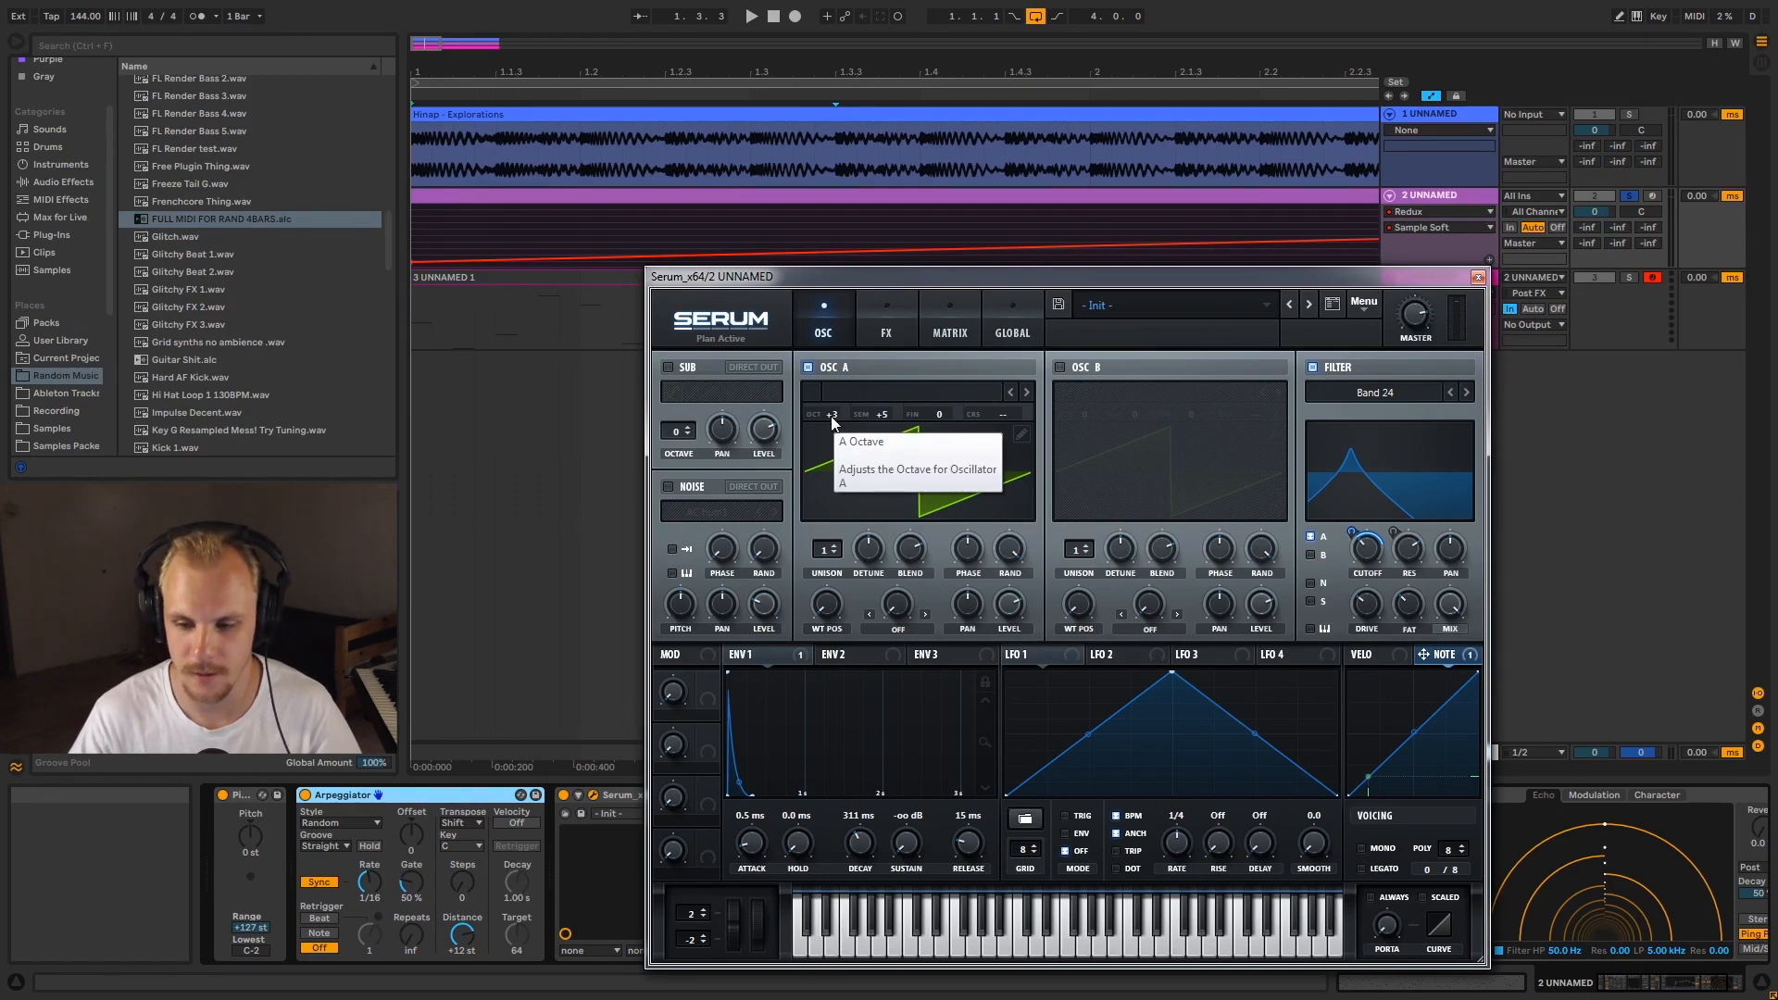
pyautogui.click(881, 413)
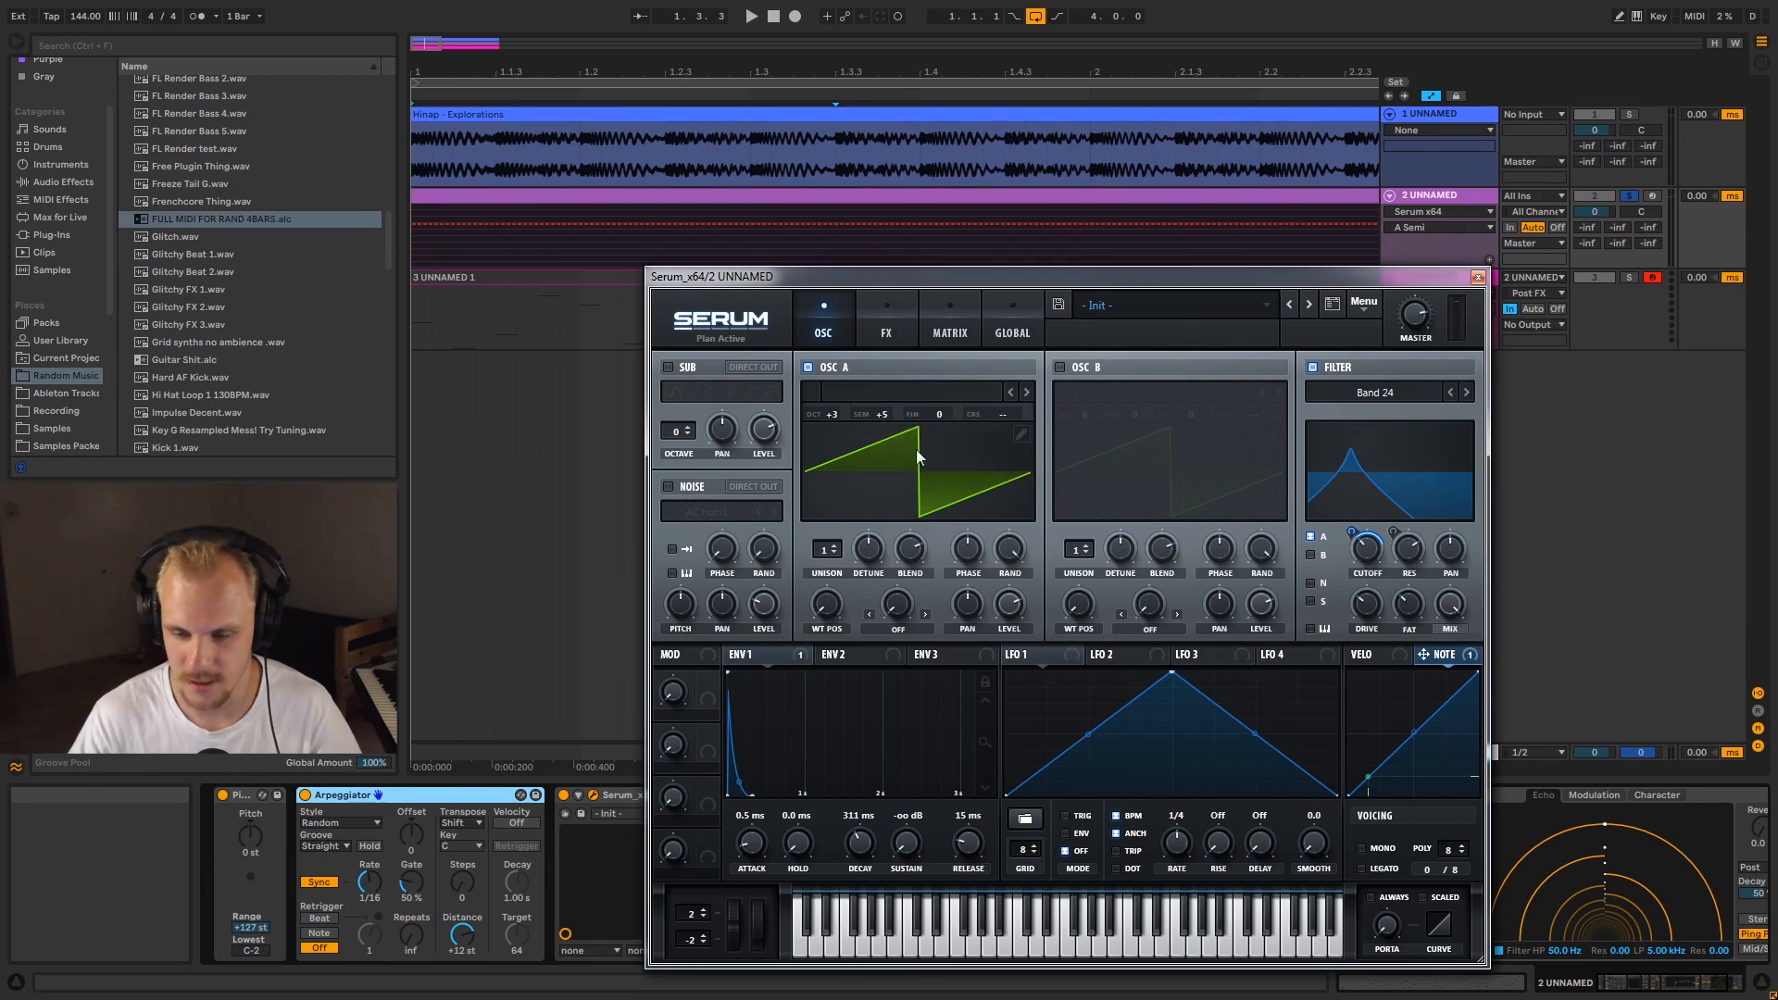
pyautogui.click(1477, 276)
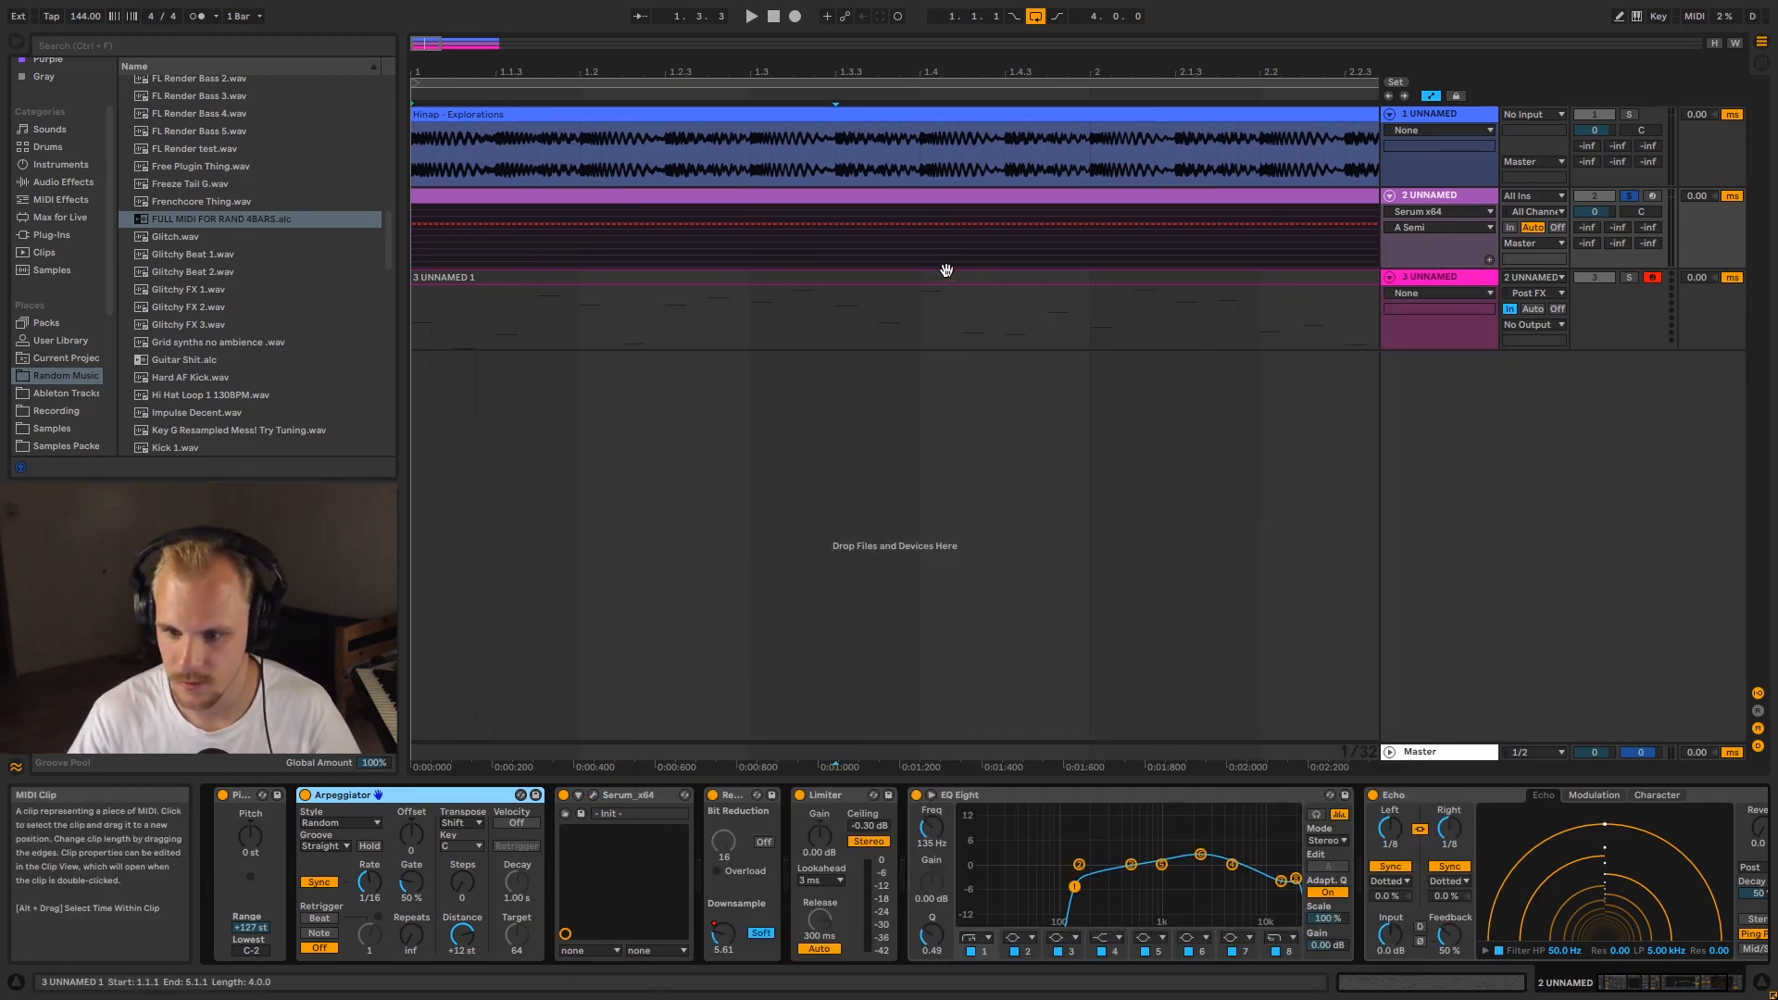
# - Examine the low notes around C0 in the recorded track 3 clip up close
pyautogui.doubleClick(908, 286)
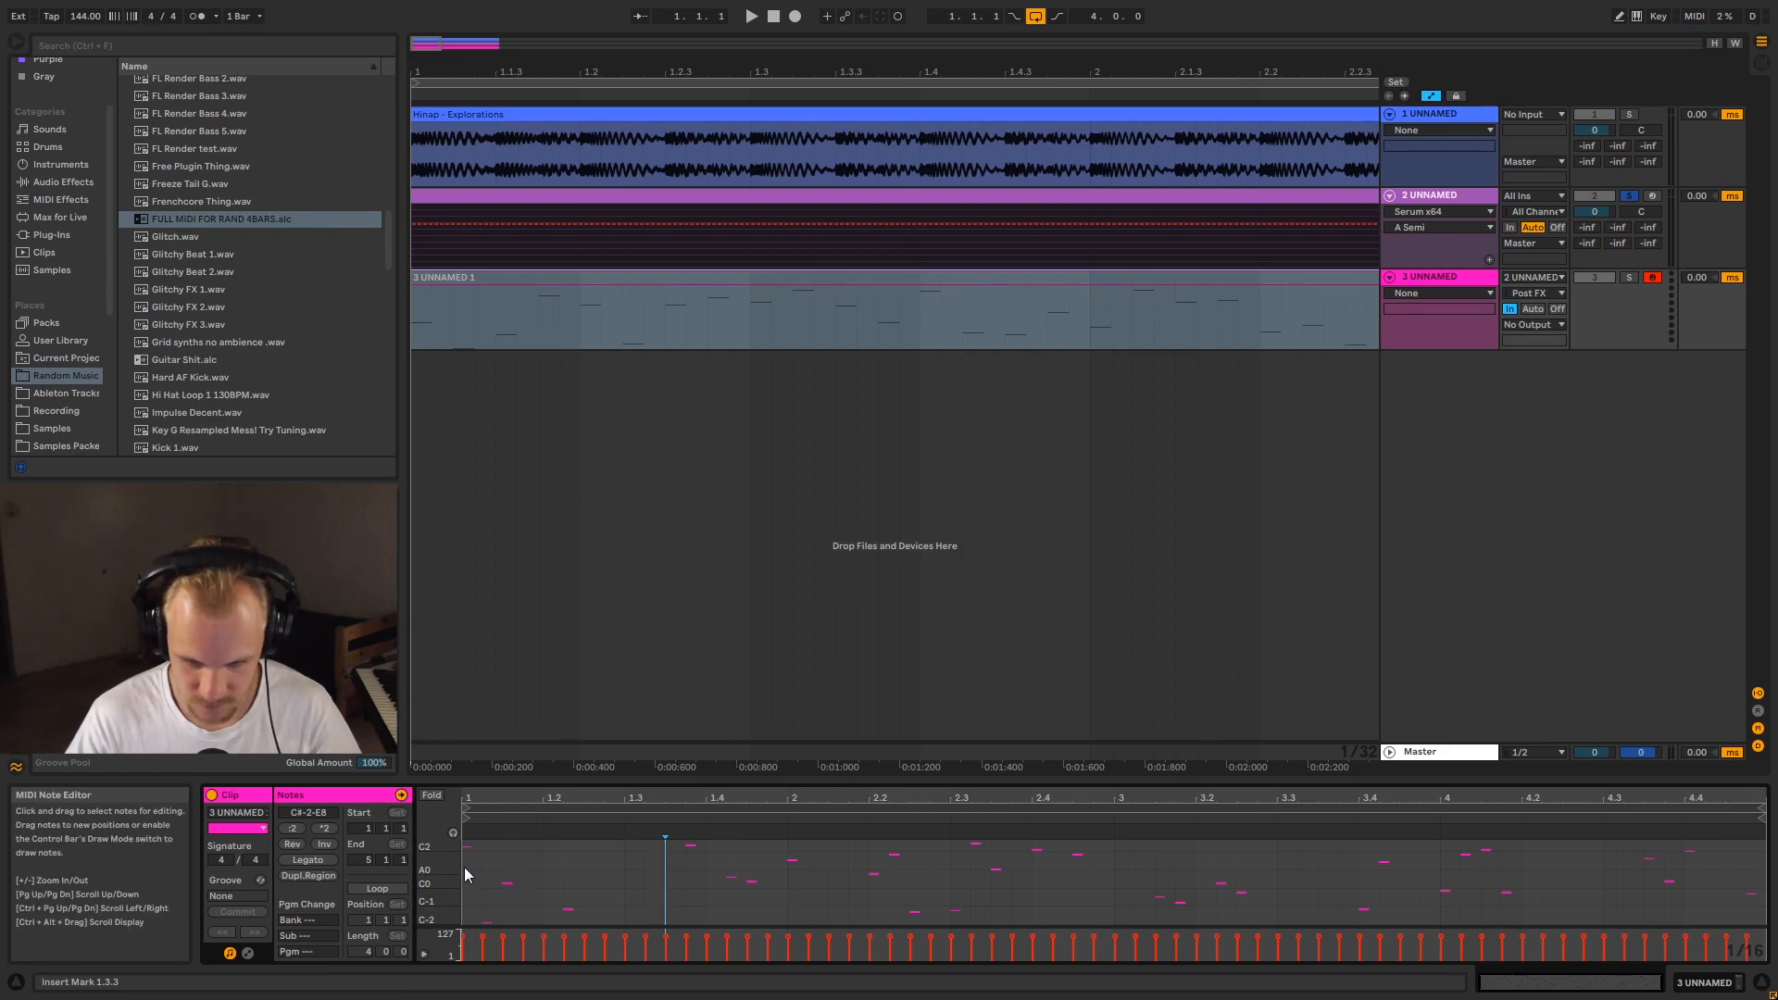
pyautogui.moveTo(438, 893); pyautogui.dragTo(446, 896)
pyautogui.scroll(-6, 489, 892)
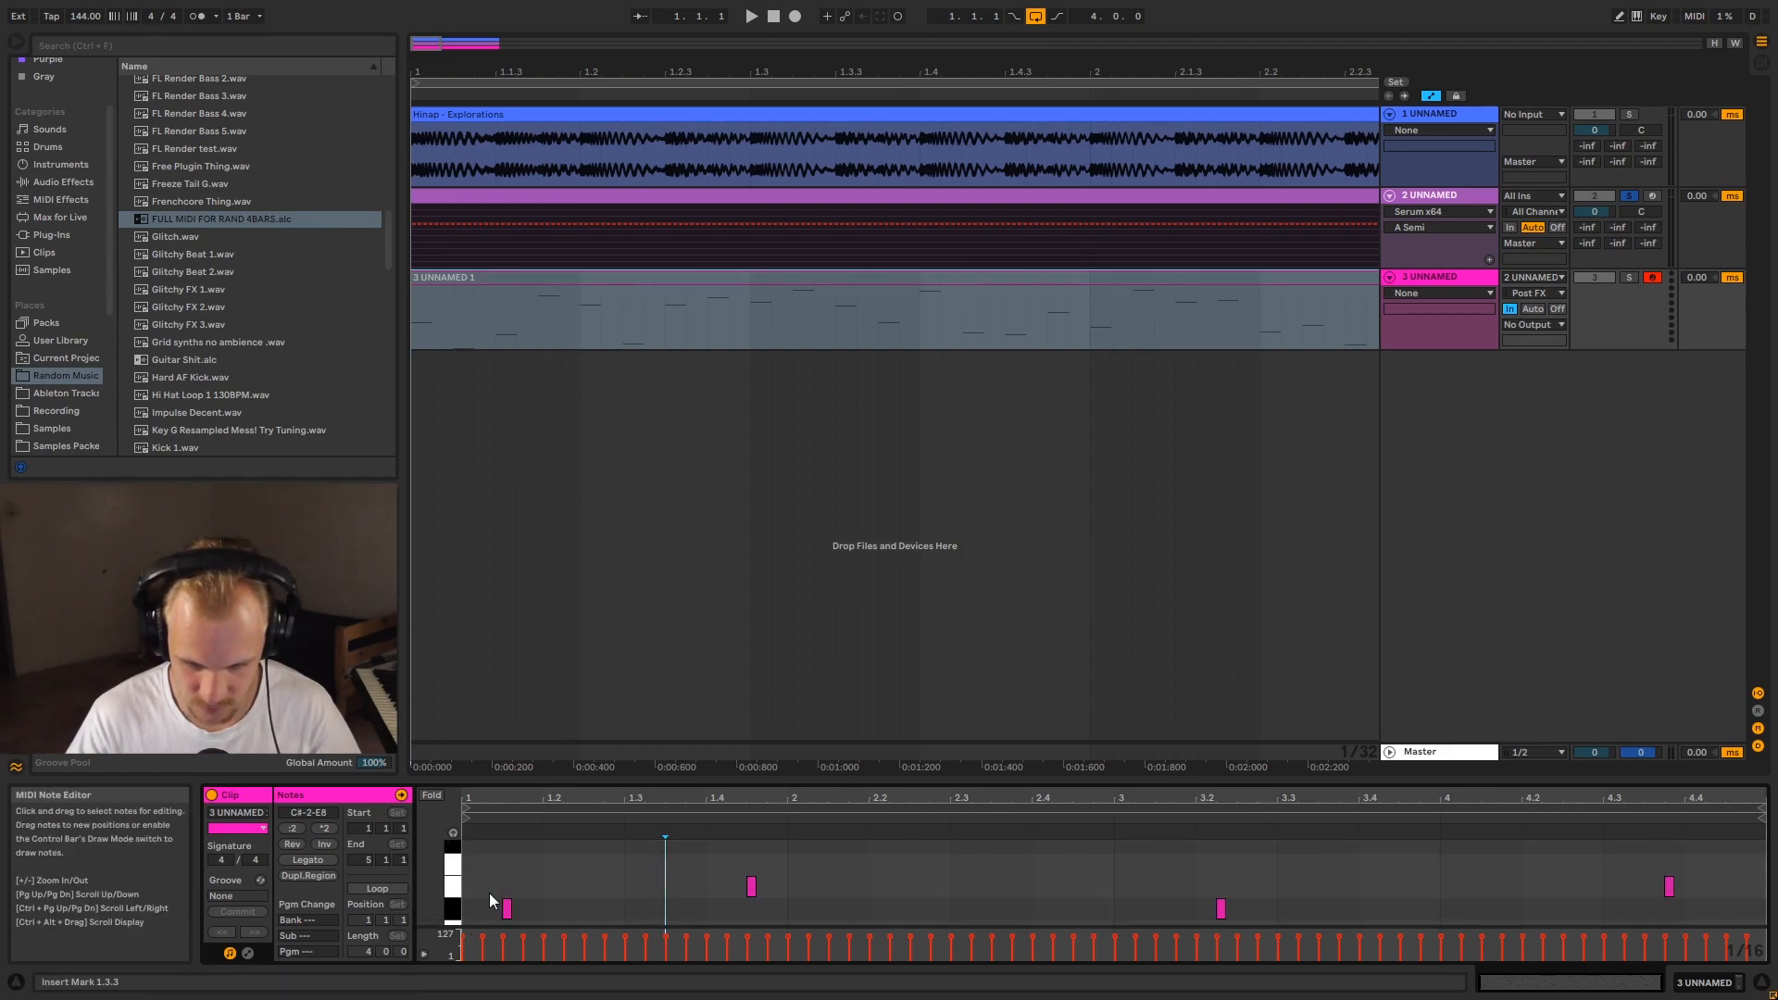
pyautogui.scroll(2, 481, 893)
# - Try a C0 note at the start of the recorded clip, raised four semitones
pyautogui.doubleClick(468, 897)
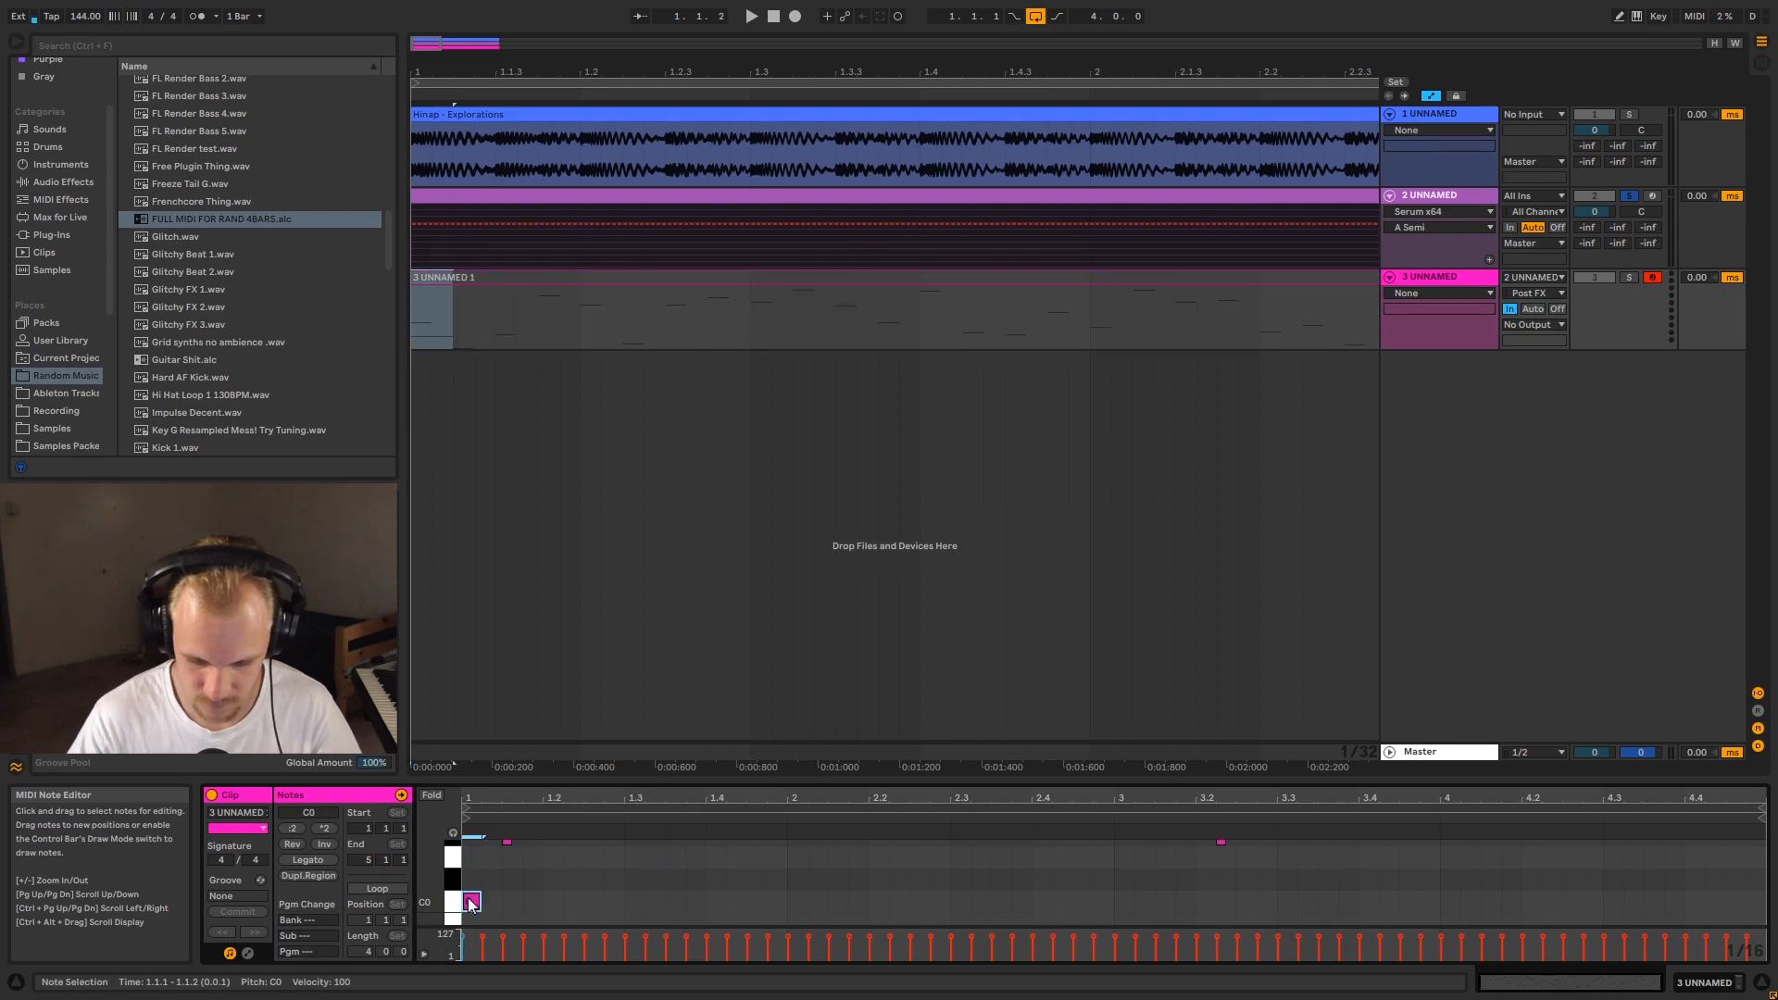
pyautogui.press('Up')
pyautogui.press('Up')
pyautogui.press('Up')
pyautogui.press('Up')
pyautogui.press('Delete')
pyautogui.scroll(1, 469, 897)
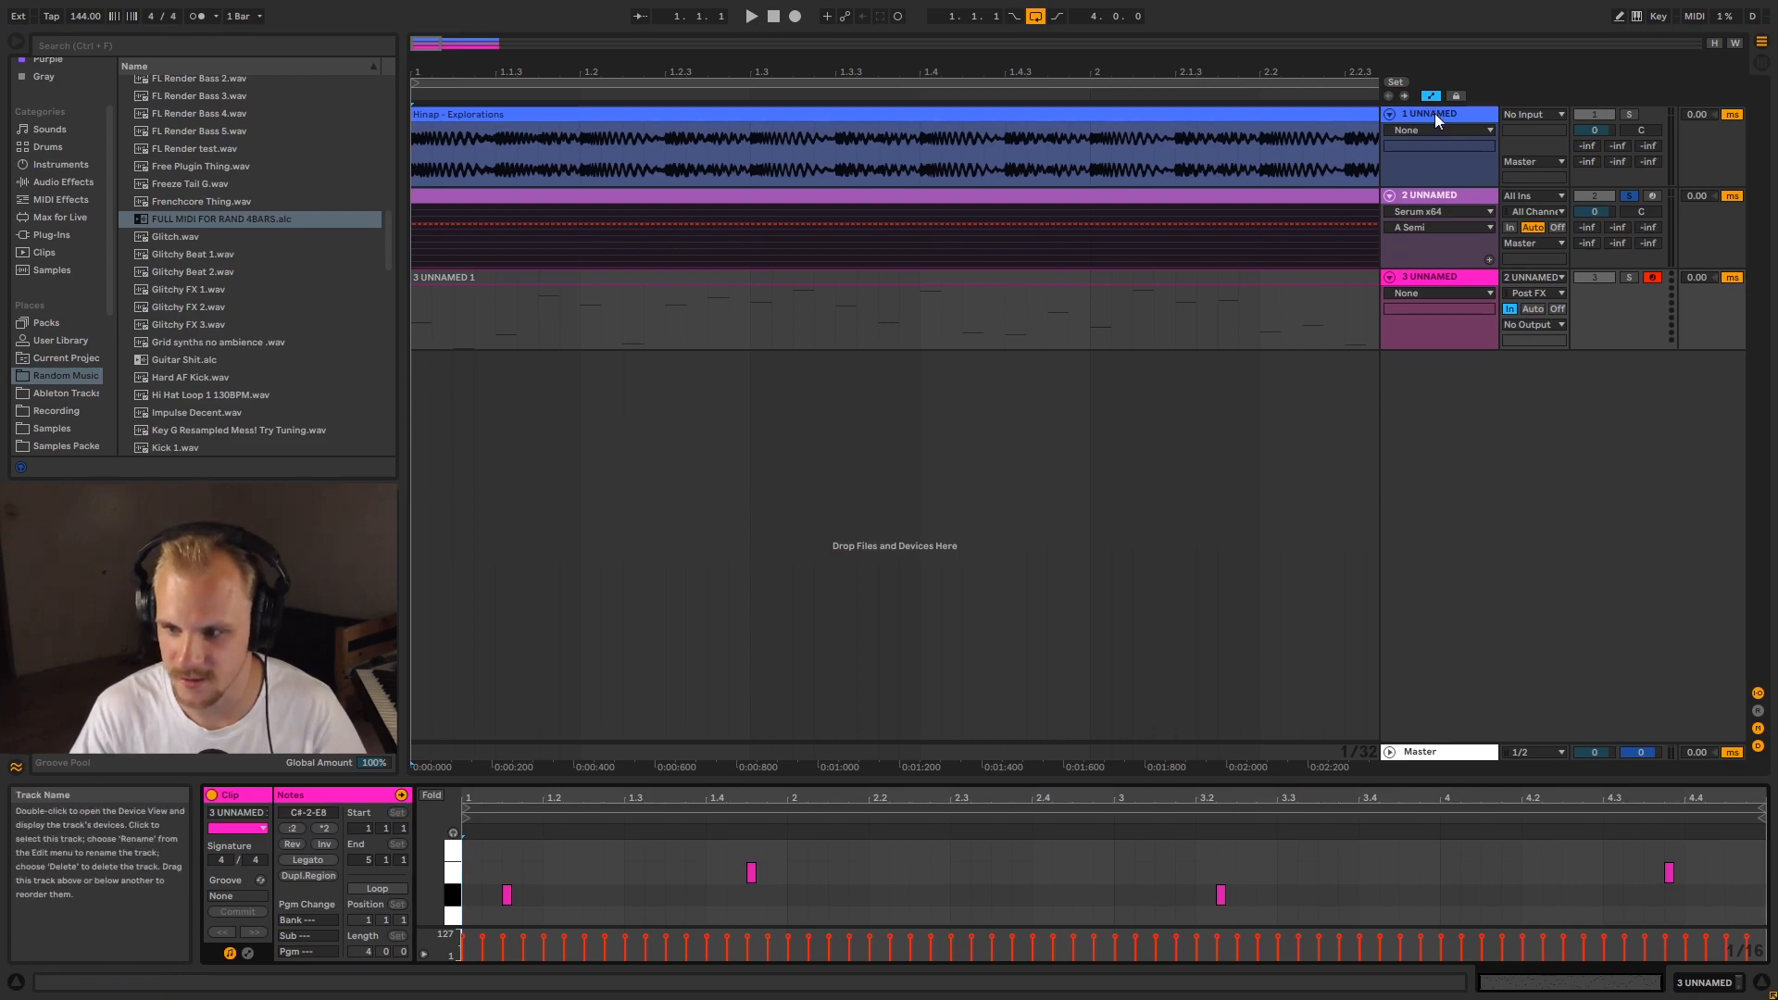
# - Move the recorded MIDI clip from track 3 onto track 2 at bar 1, replacing the original clip
pyautogui.click(1435, 196)
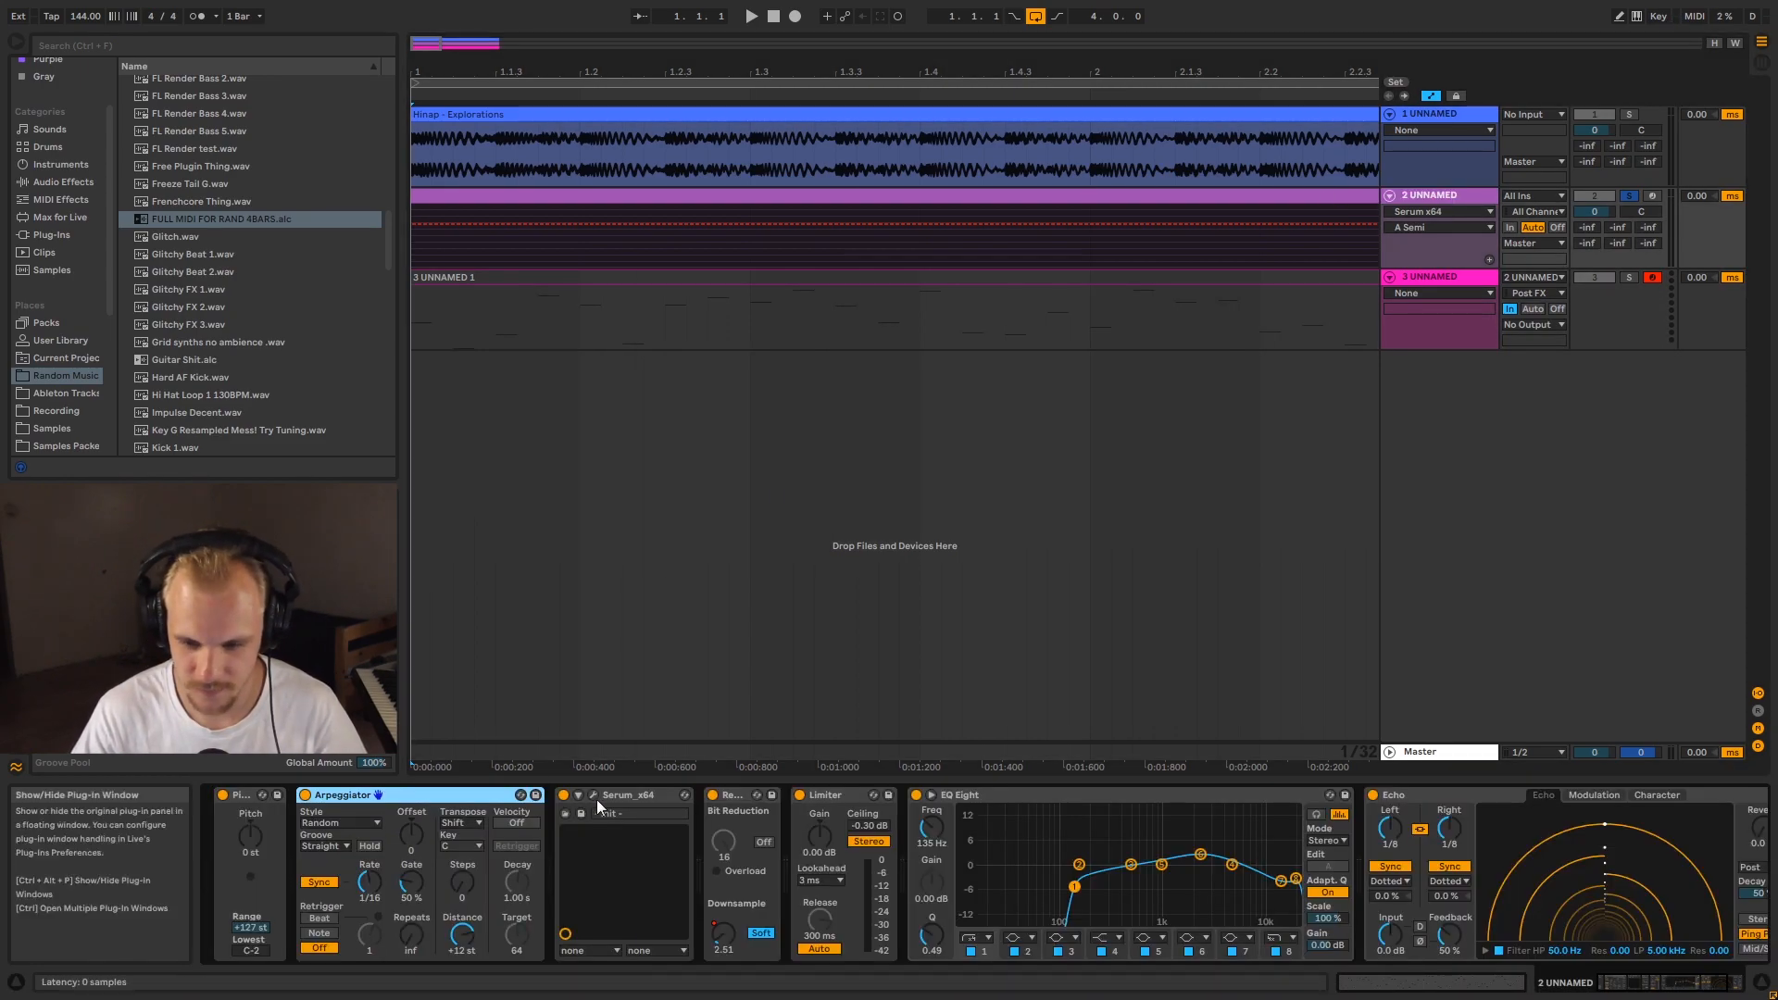
pyautogui.click(596, 796)
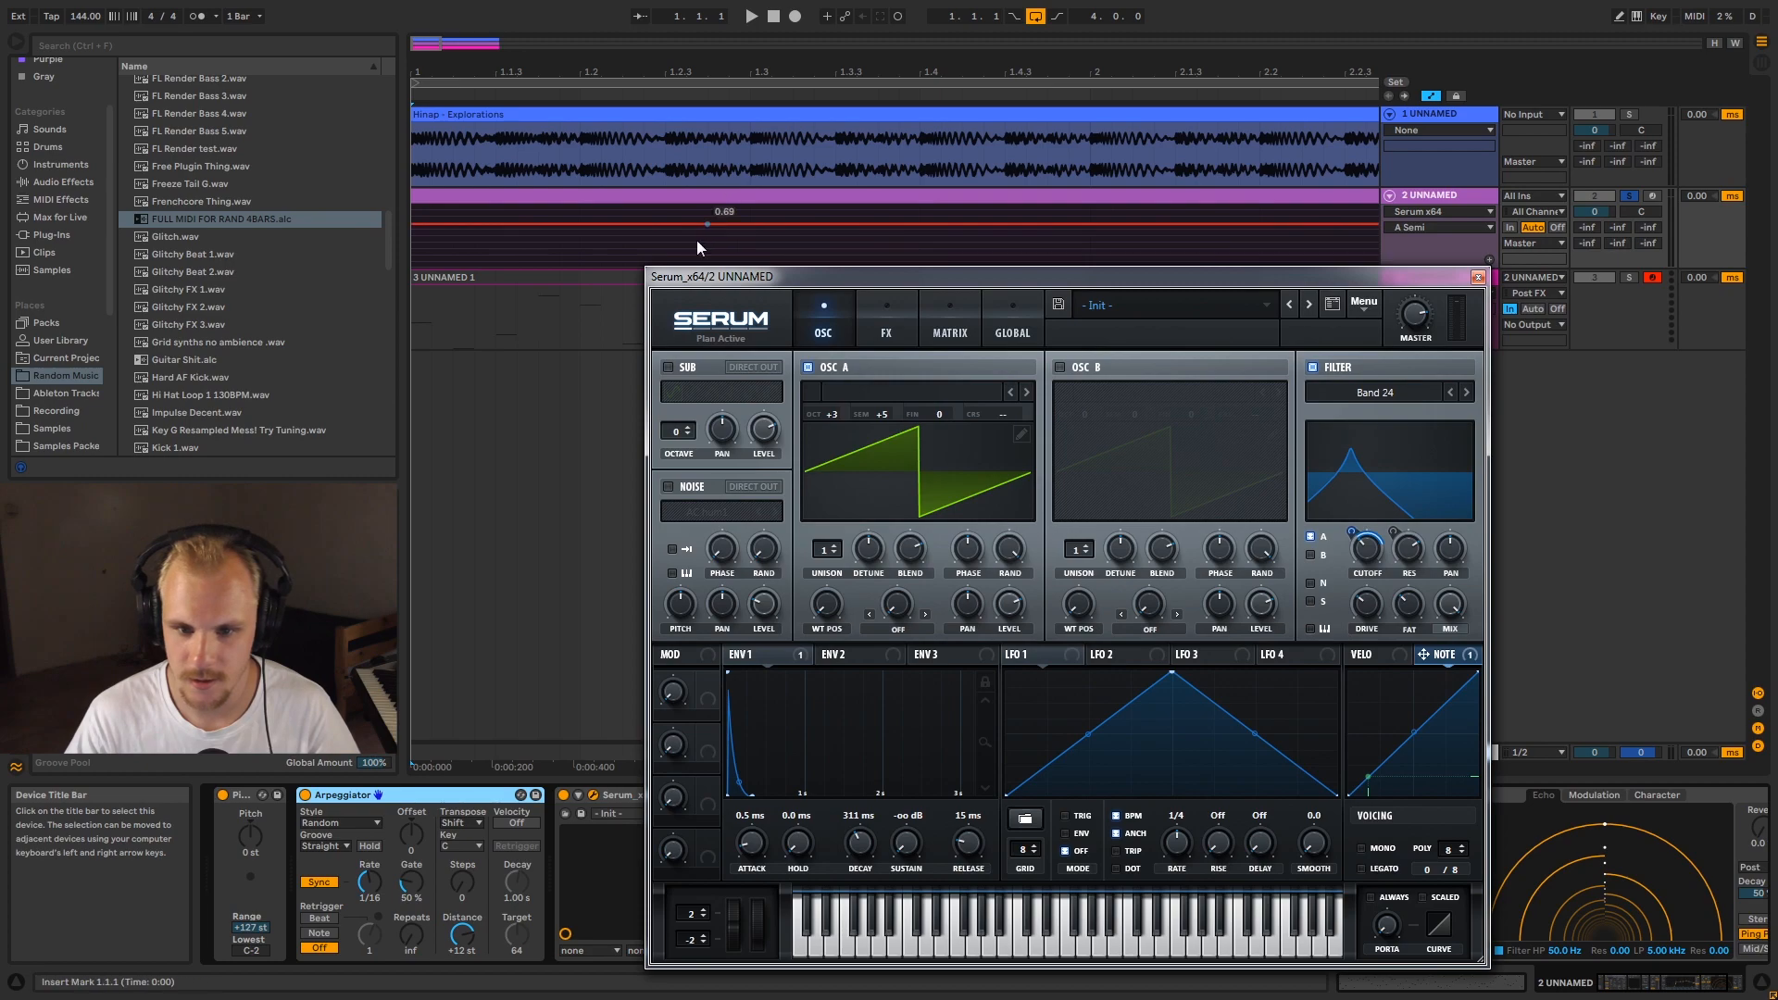
pyautogui.click(520, 242)
pyautogui.moveTo(520, 237); pyautogui.dragTo(519, 227)
# - Turn off track 2's Arpeggiator and play the recorded notes directly through Serum
pyautogui.click(1448, 197)
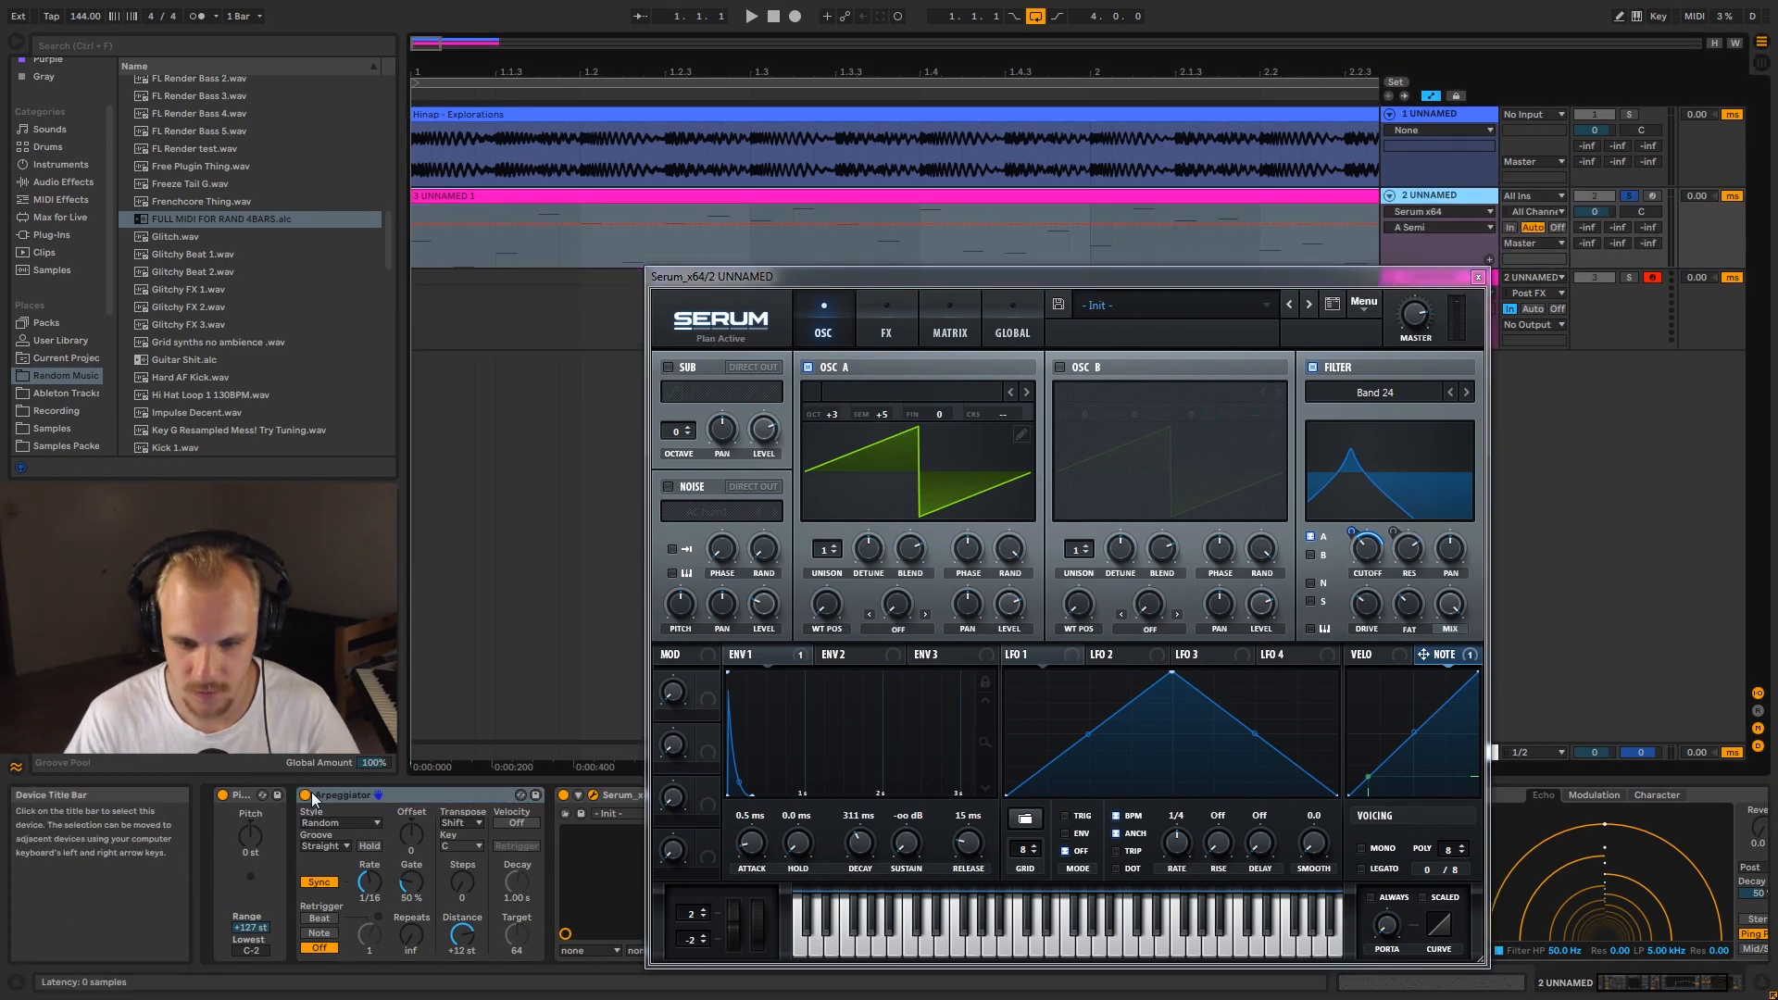
pyautogui.click(442, 198)
pyautogui.press('space')
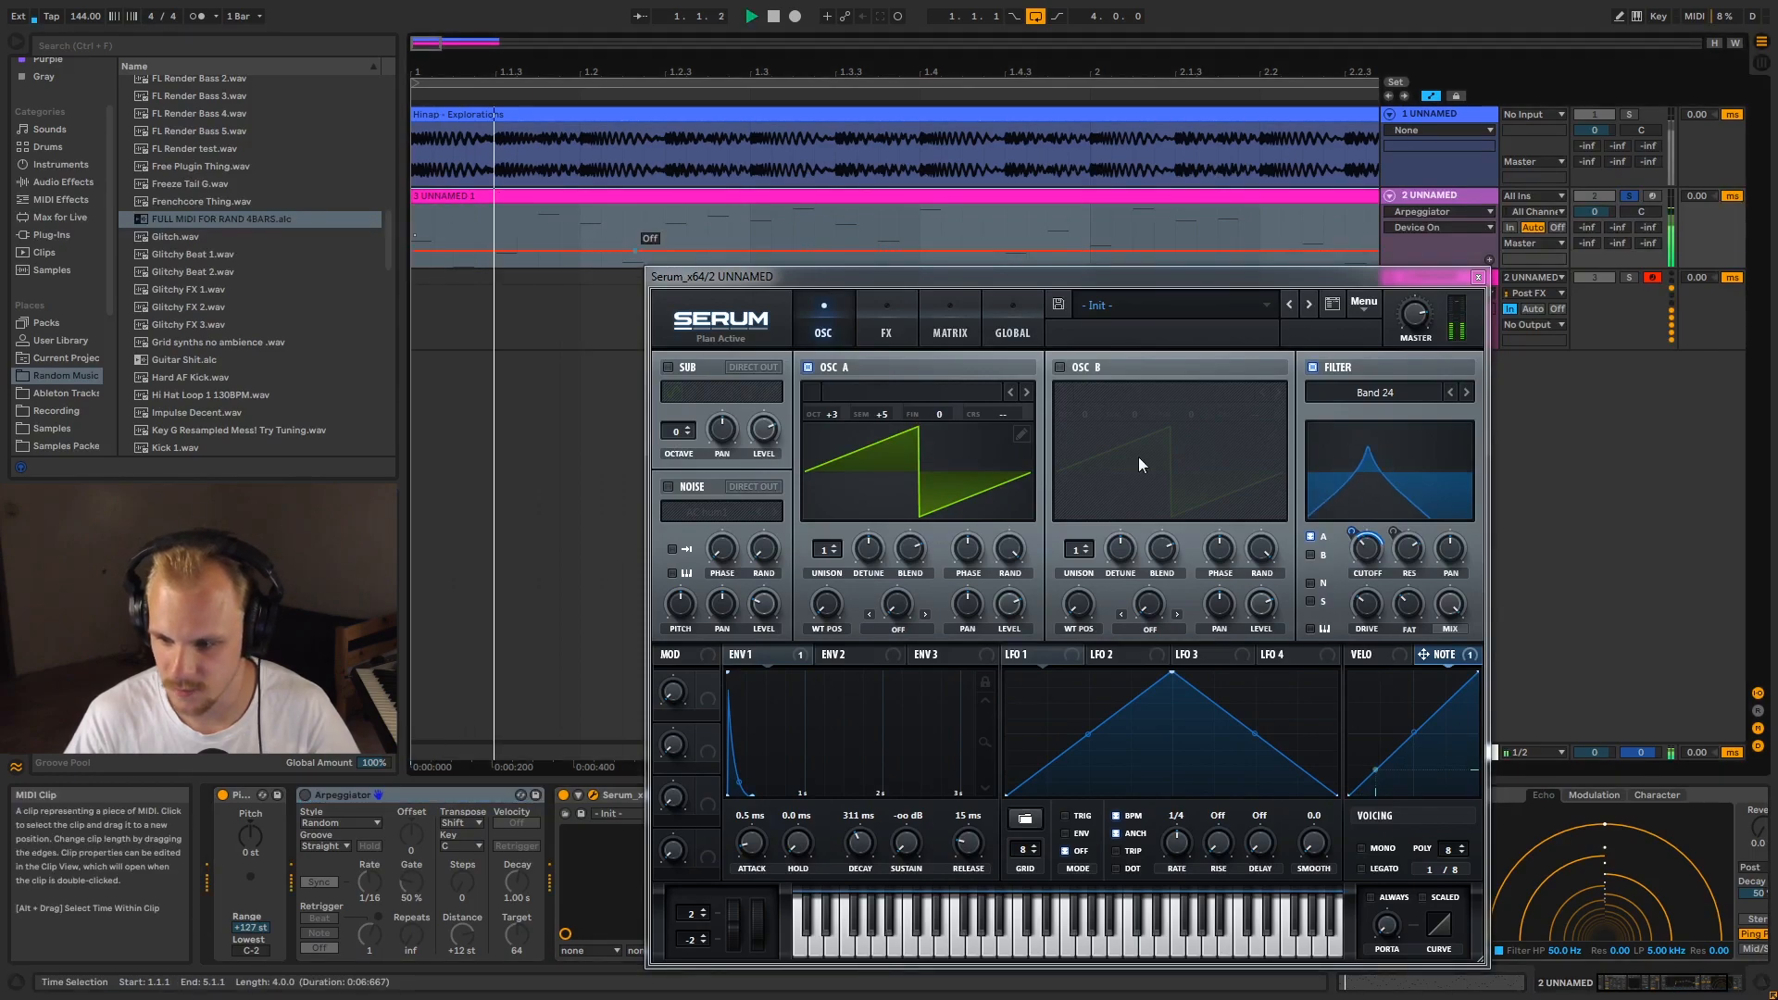
pyautogui.press('space')
pyautogui.moveTo(476, 67); pyautogui.dragTo(432, 70)
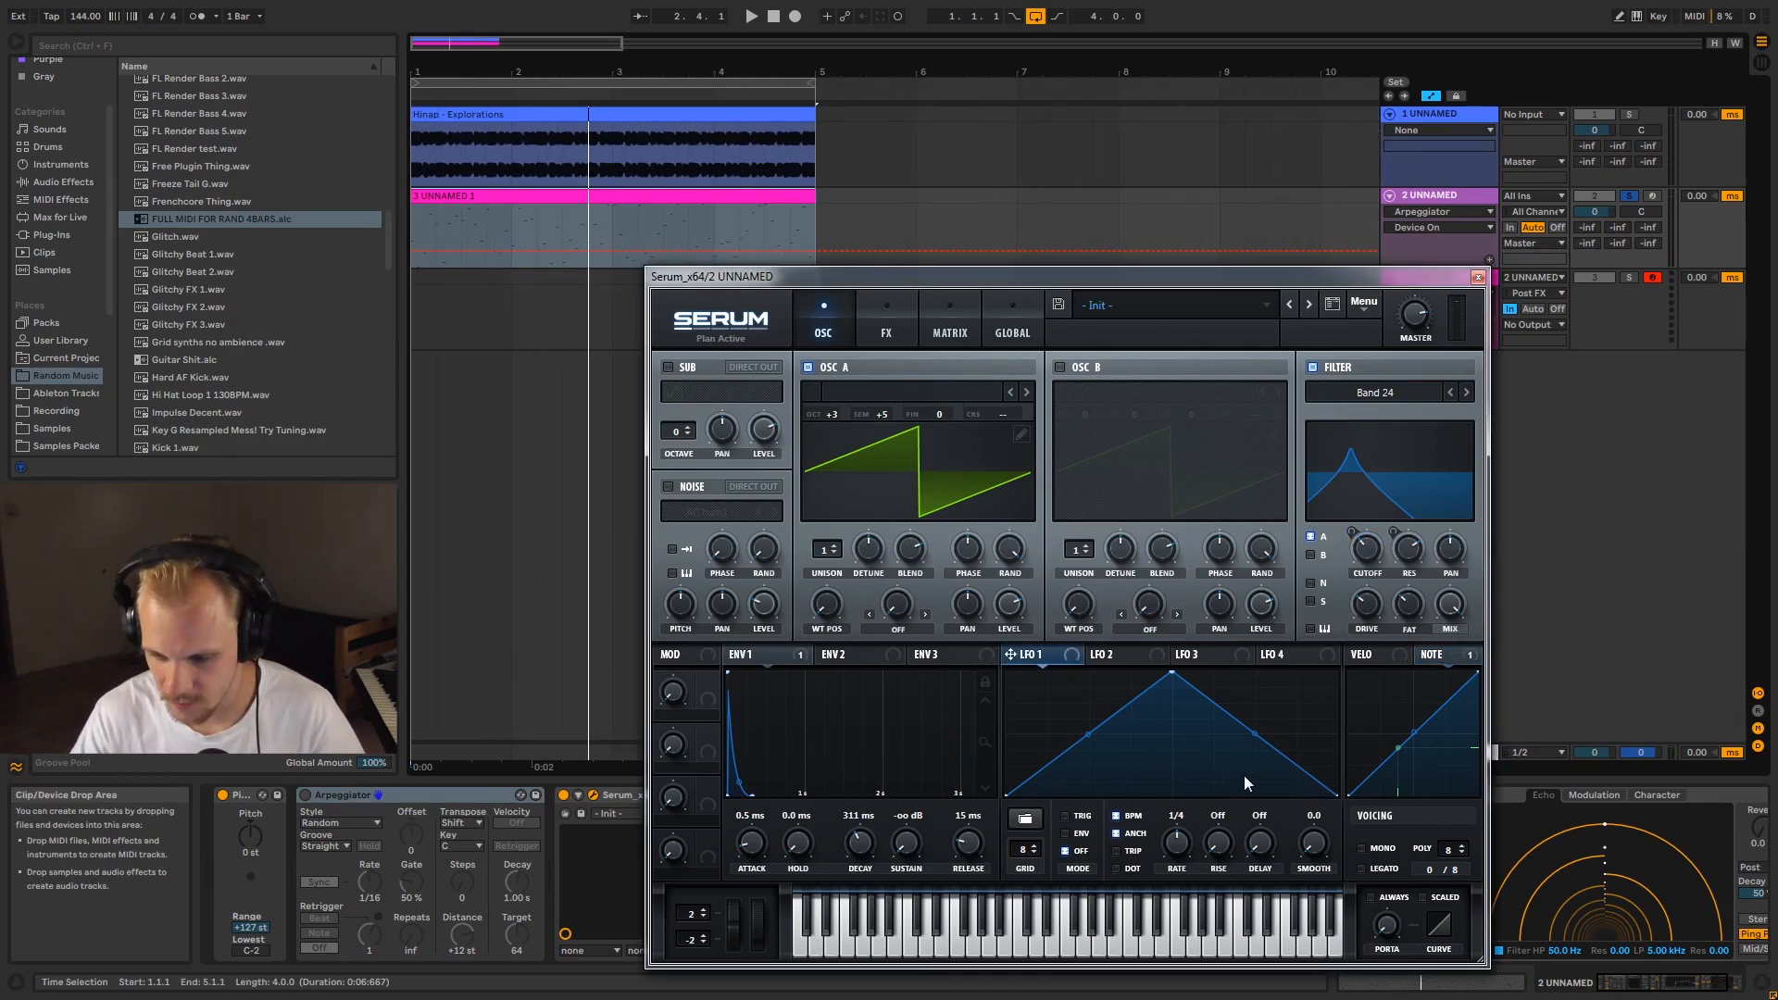
pyautogui.click(1111, 656)
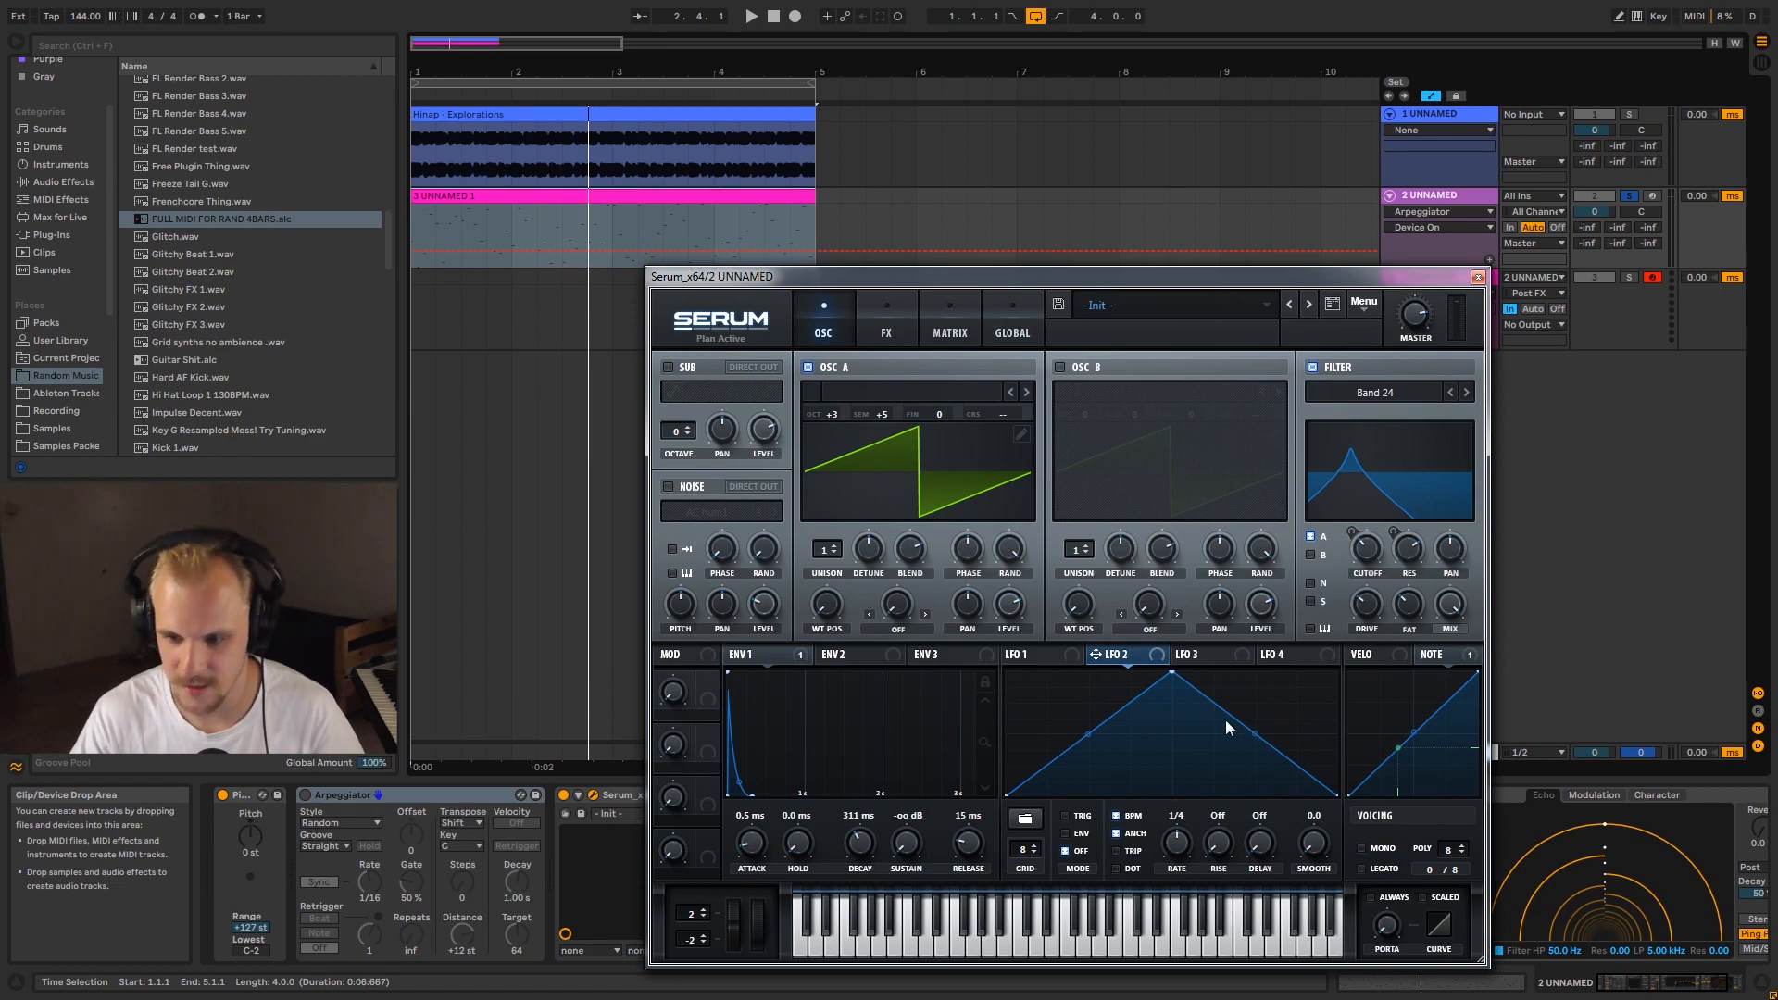
pyautogui.click(1047, 656)
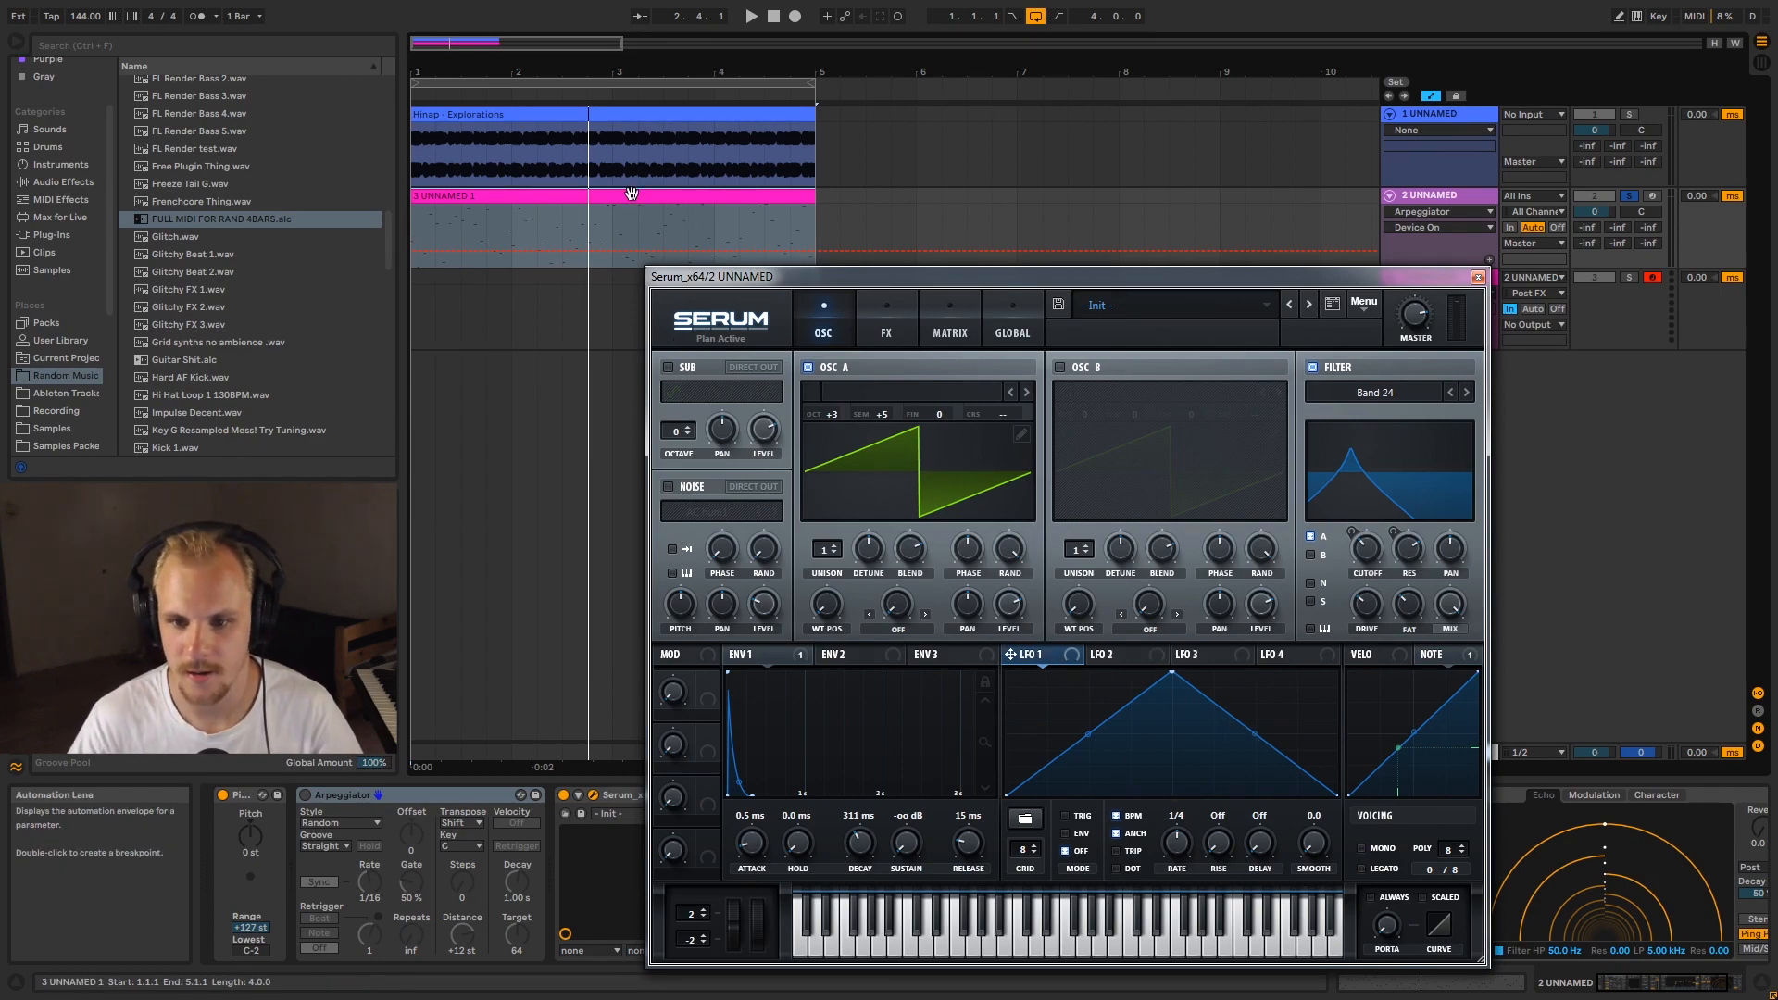
# - Close Serum and display the notes of the recorded clip on track 2
pyautogui.click(511, 217)
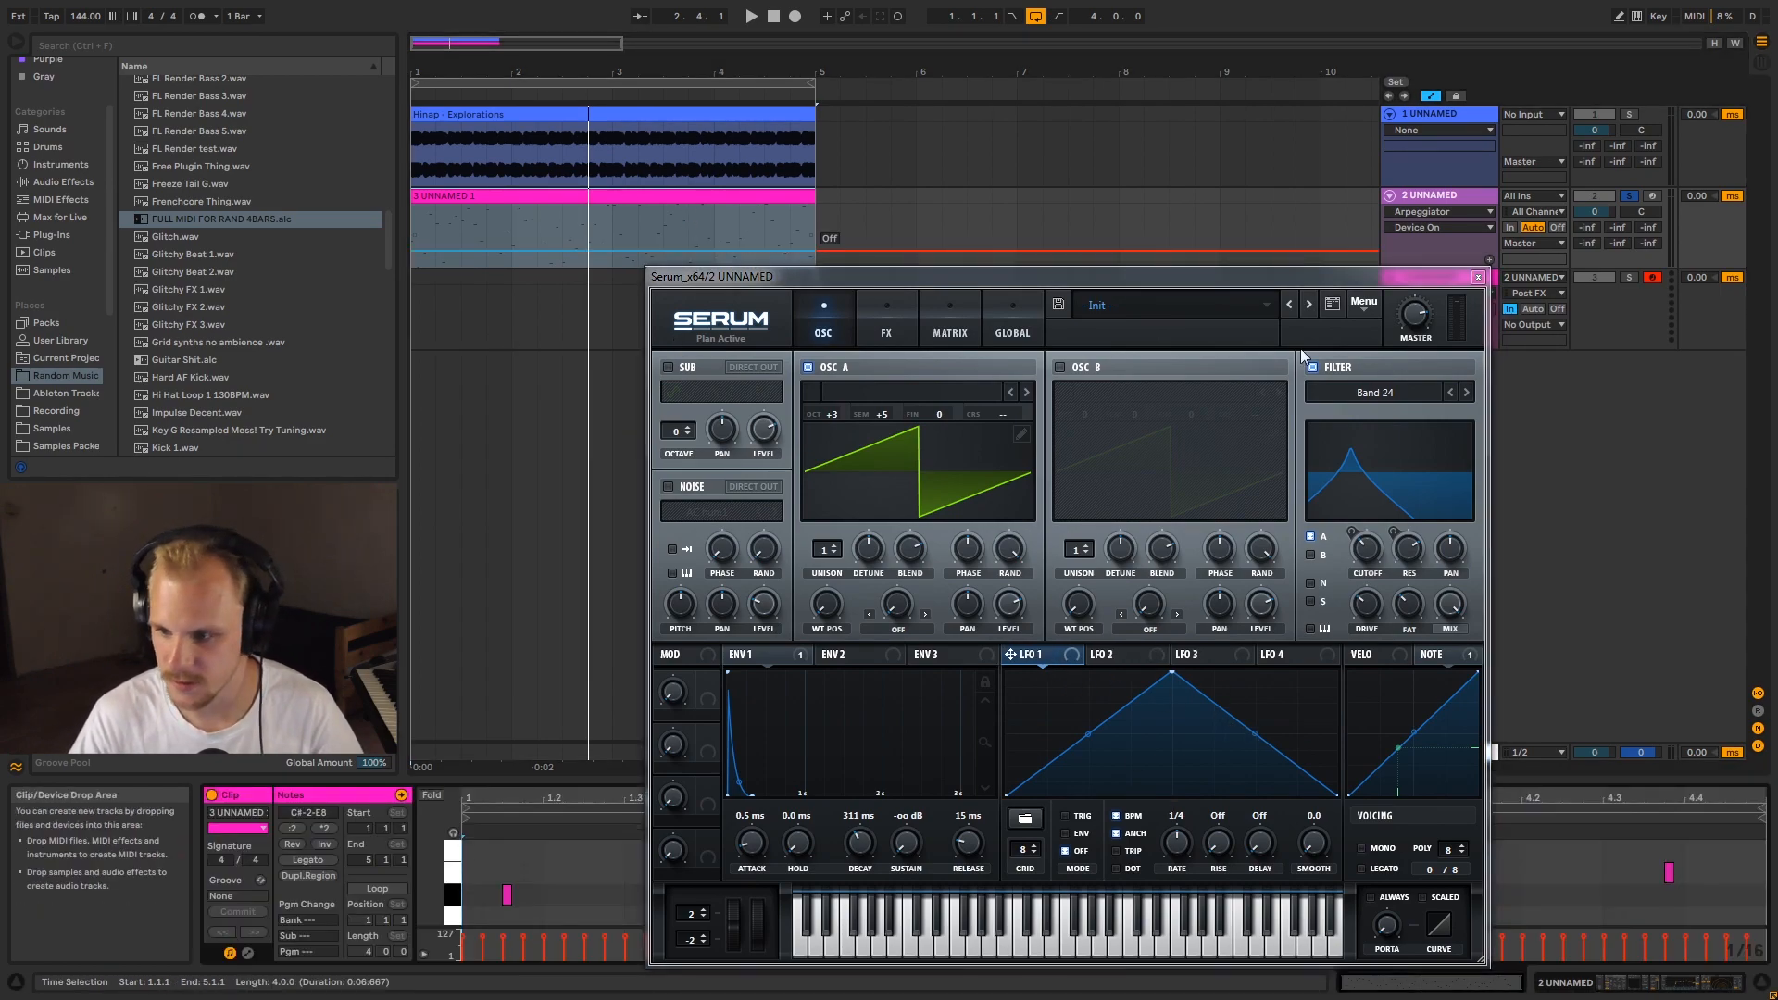
pyautogui.click(1478, 277)
pyautogui.moveTo(979, 777); pyautogui.dragTo(921, 758)
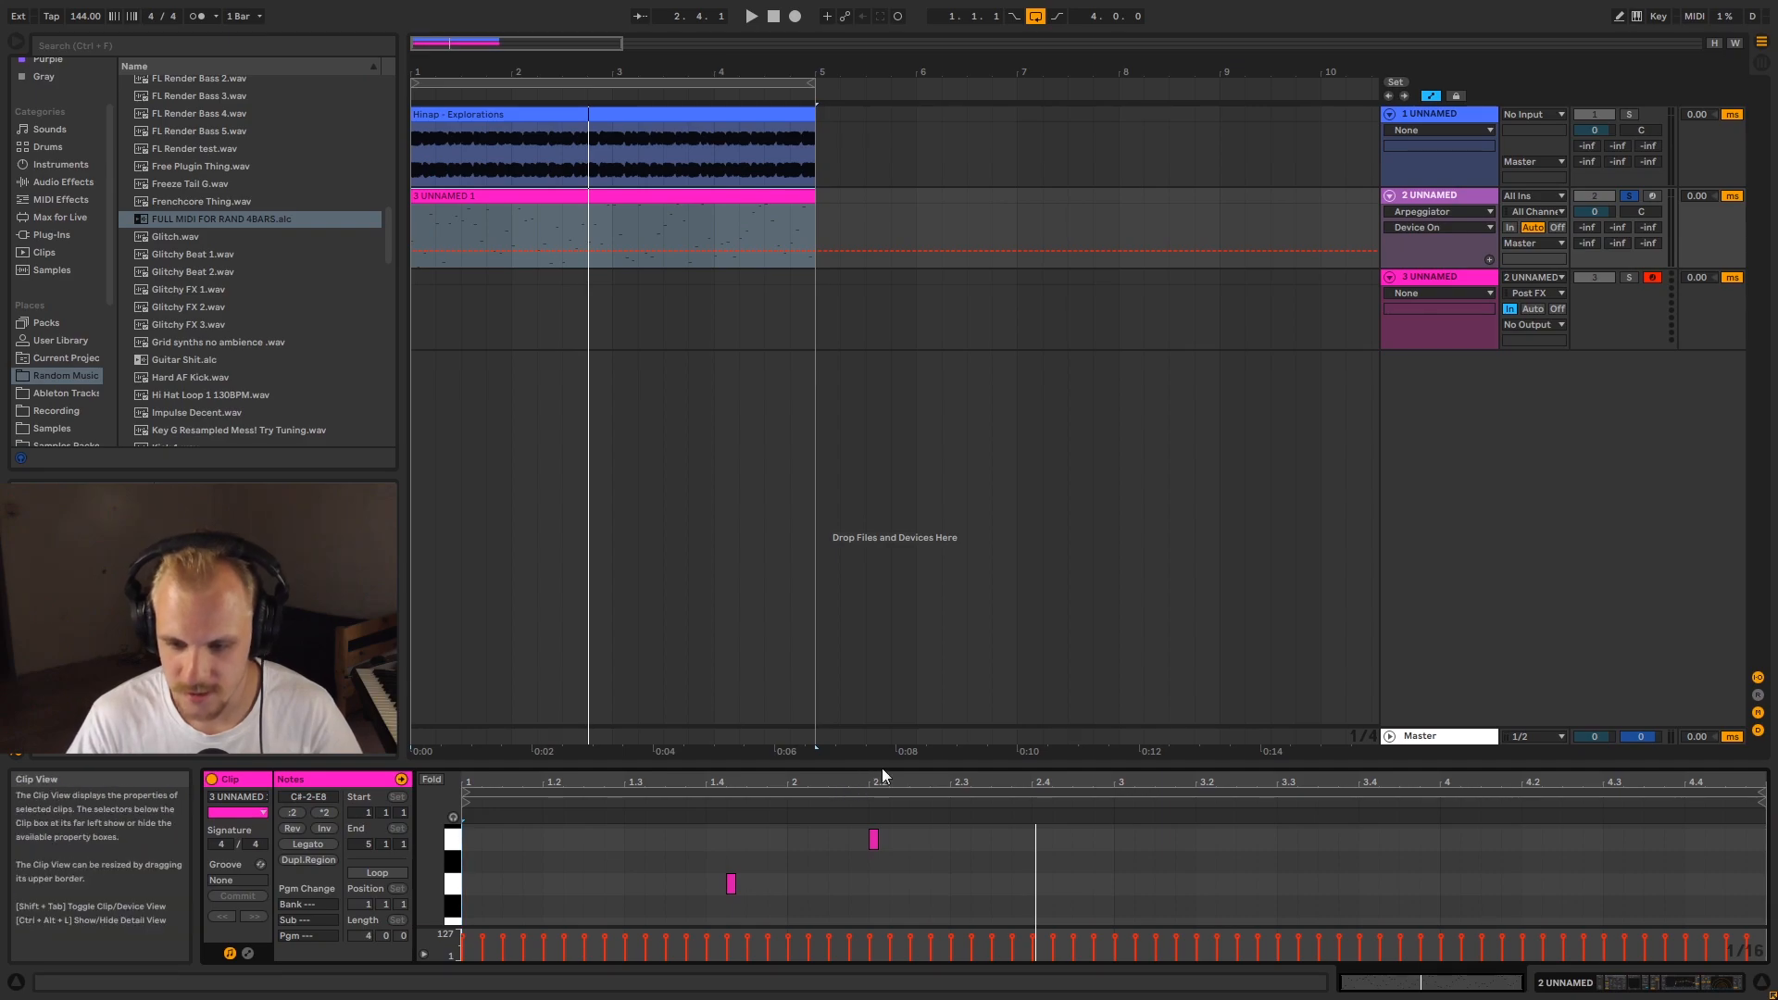
pyautogui.moveTo(882, 769); pyautogui.dragTo(887, 785)
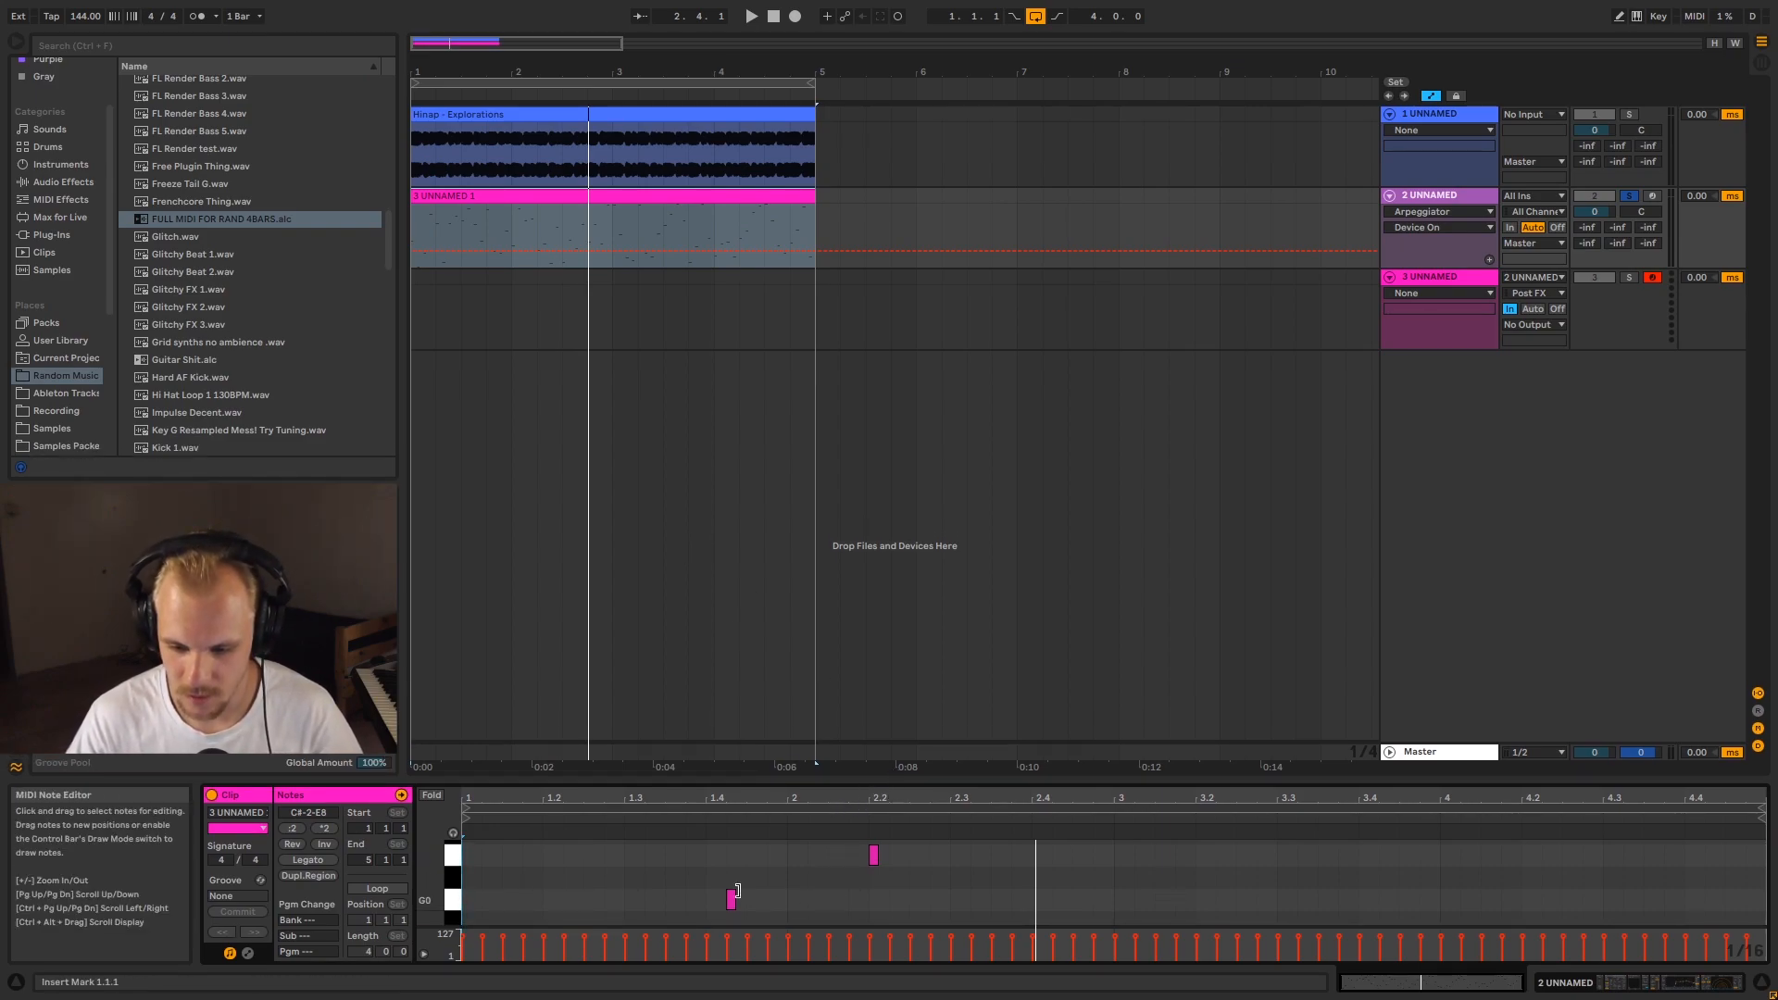
# - Play the opening of the recorded clip from bar 1 several times to compare the repeats
pyautogui.click(420, 226)
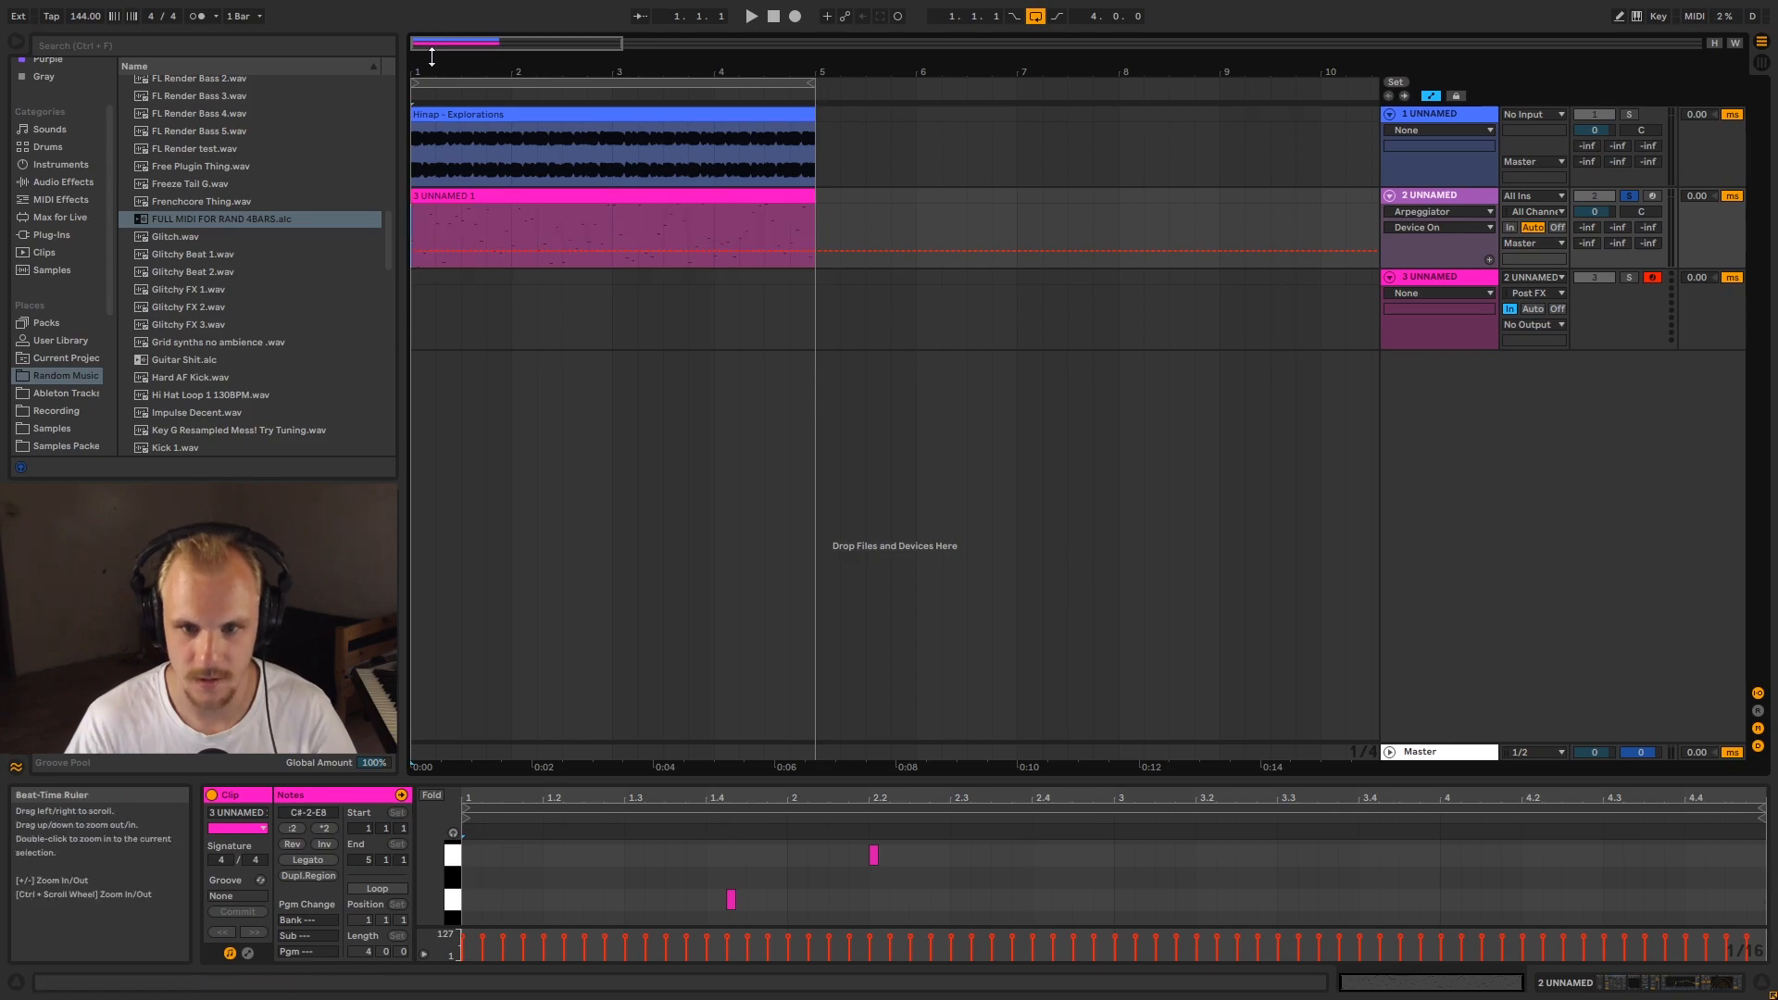
pyautogui.press('z')
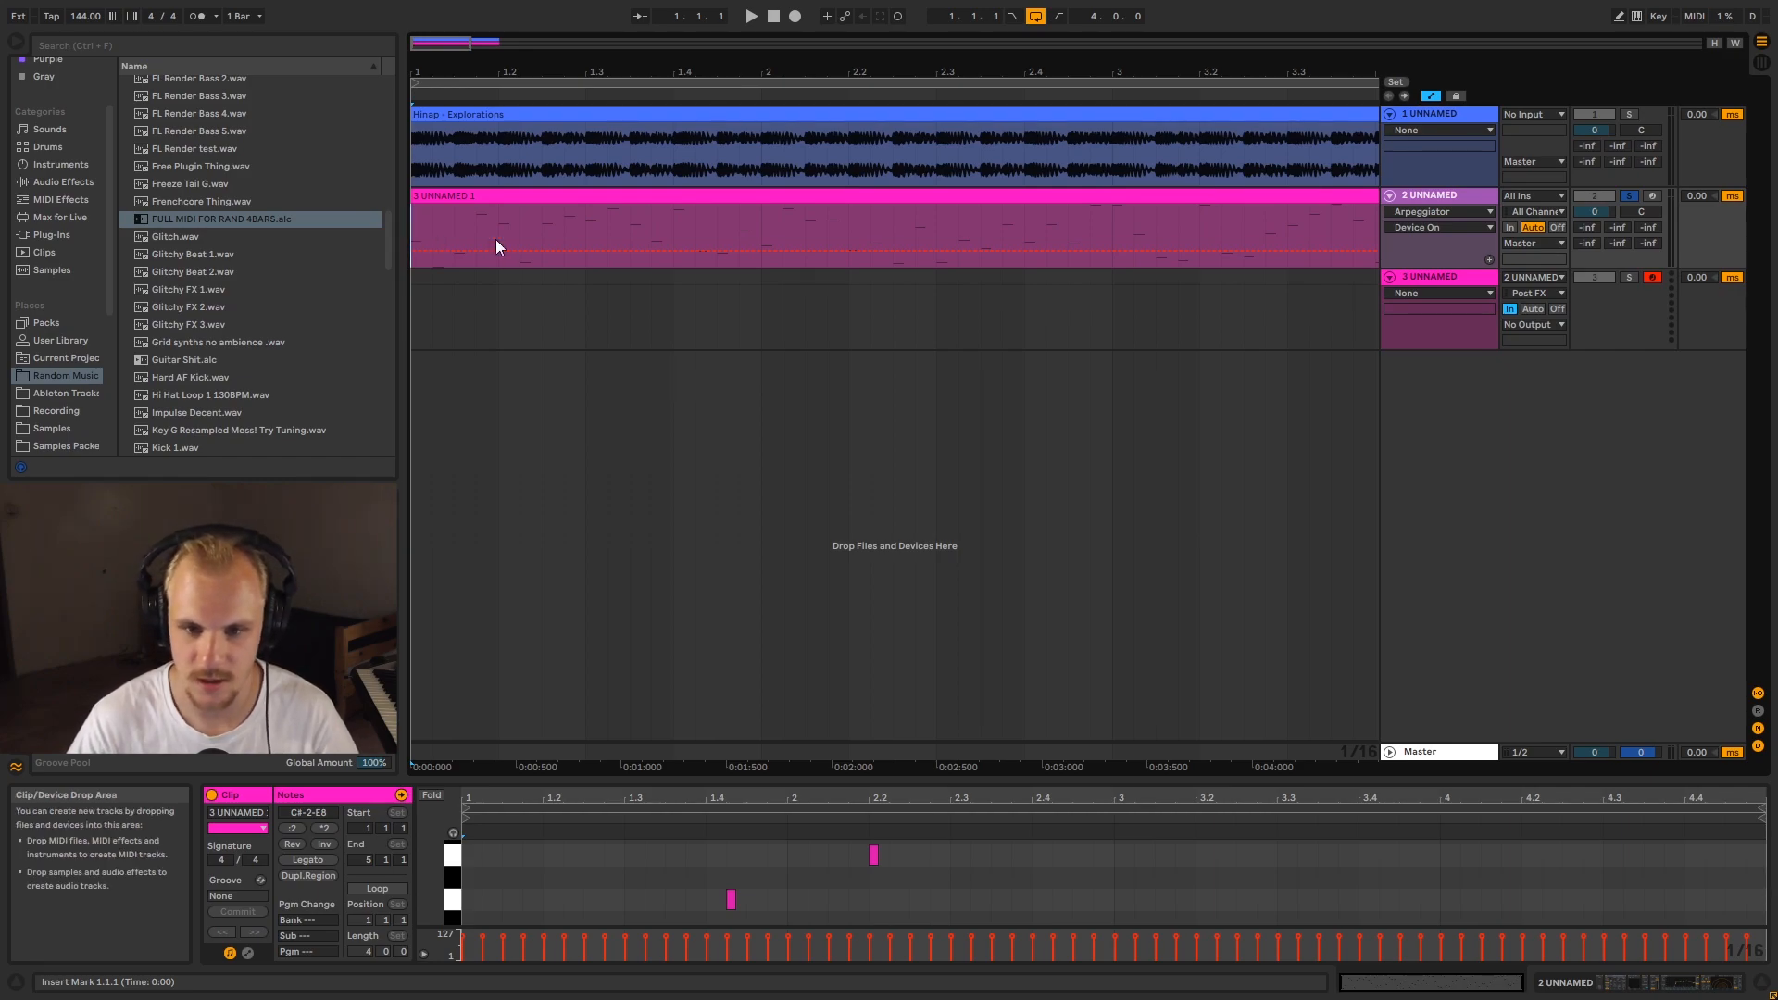
pyautogui.press('space')
pyautogui.press('space')
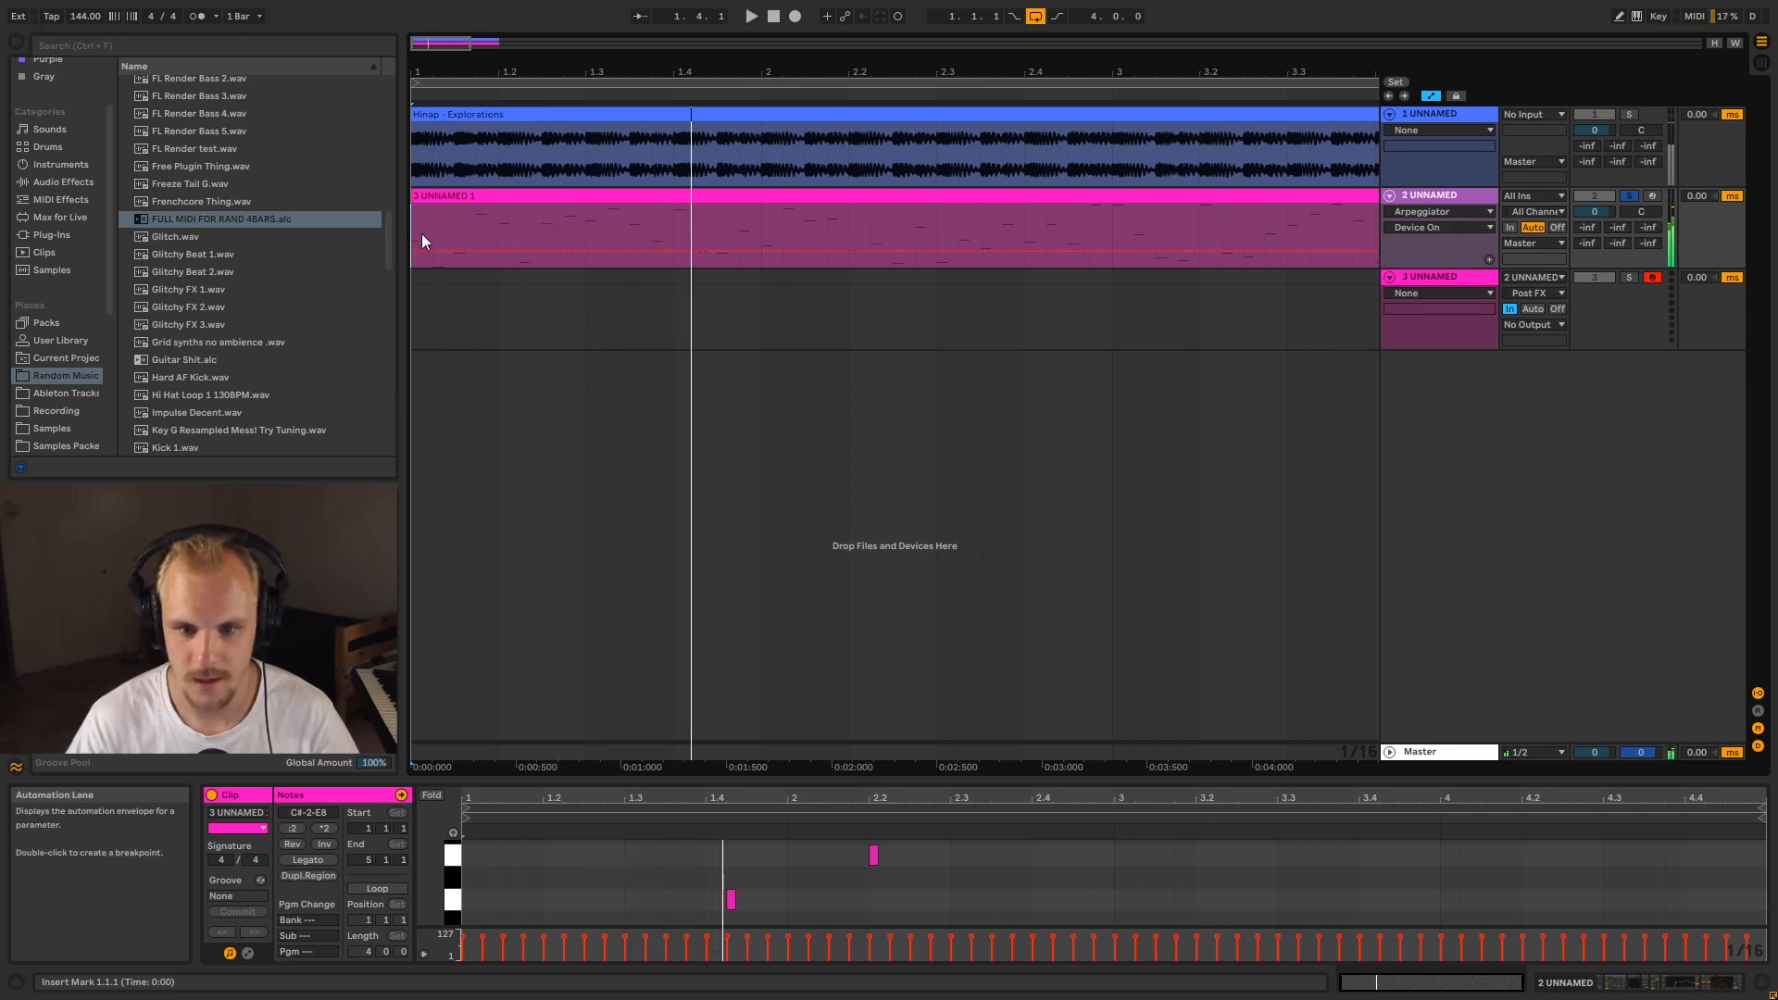
pyautogui.press('space')
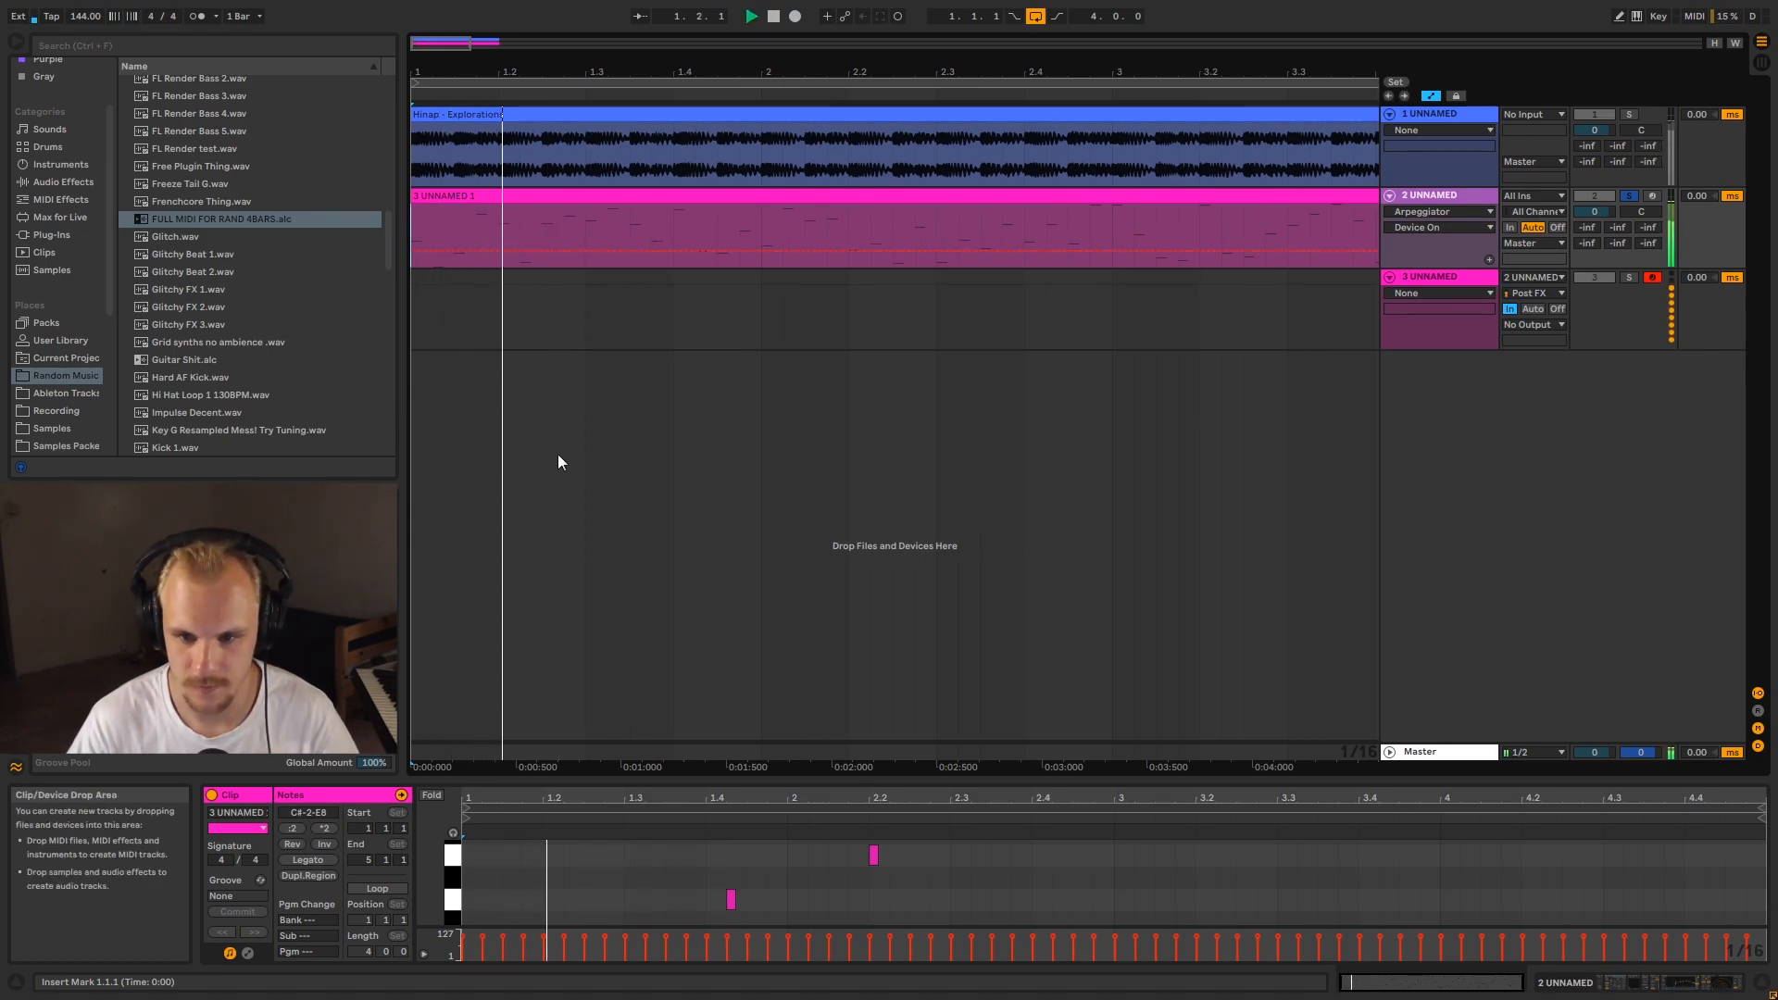
pyautogui.press('space')
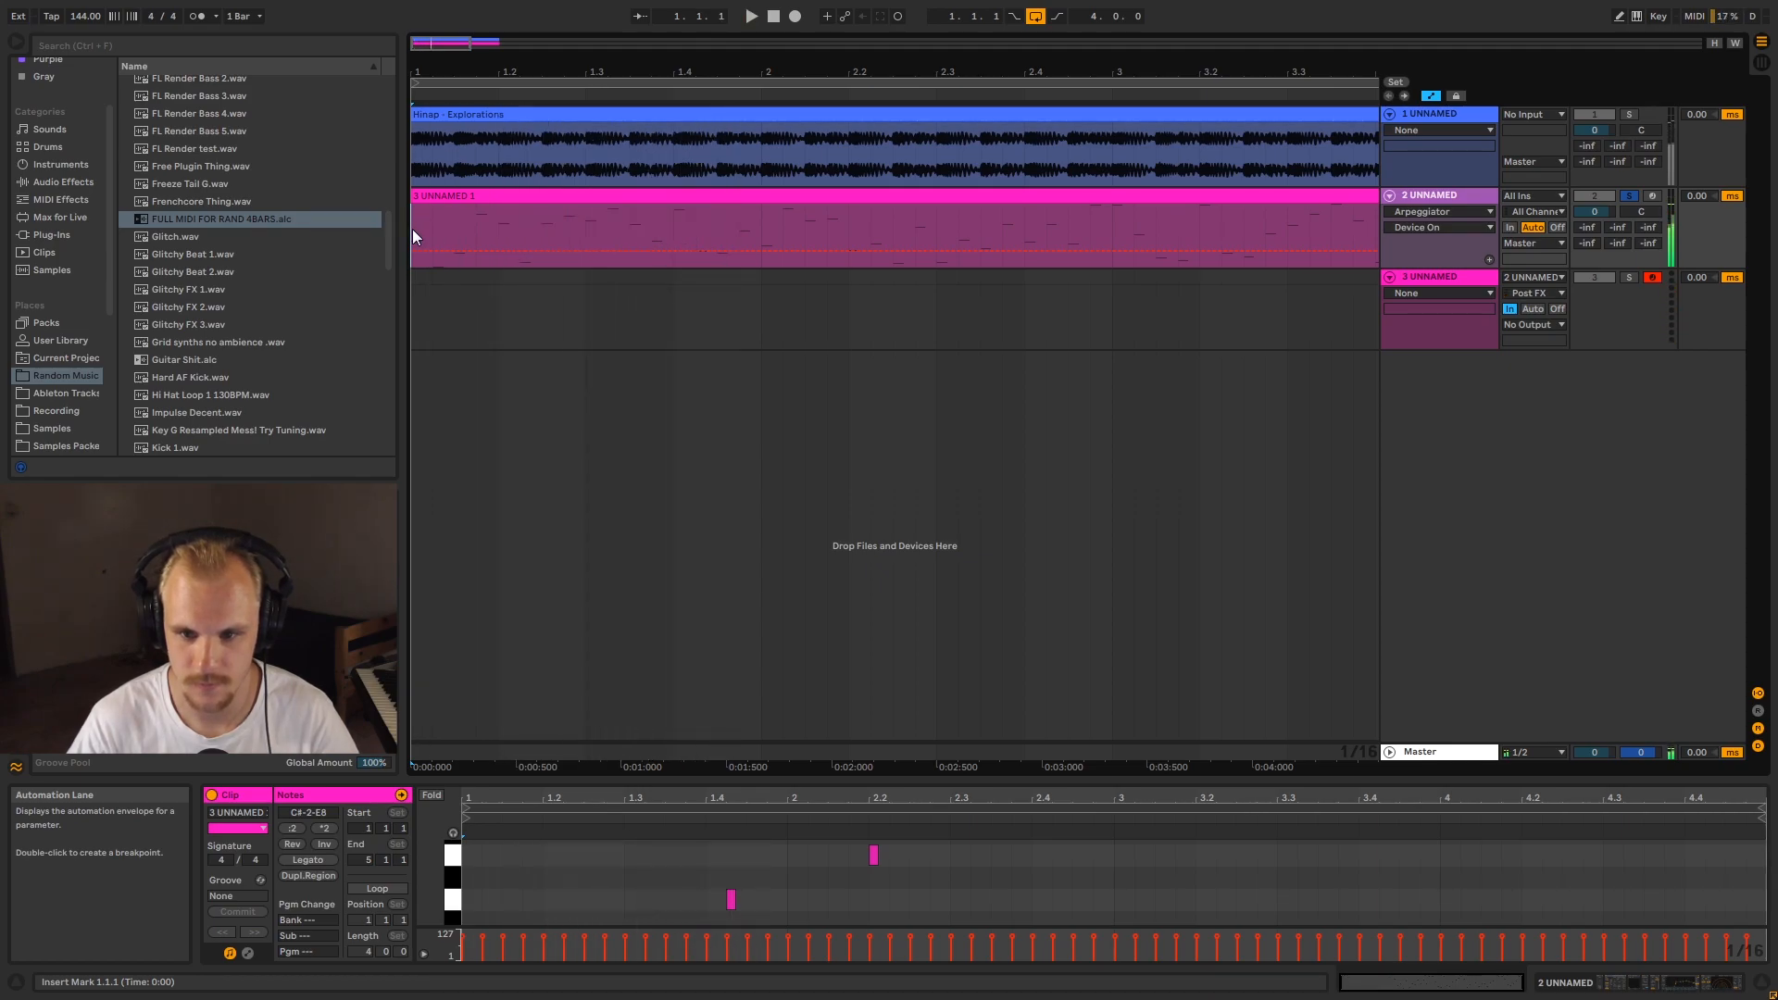
pyautogui.press('space')
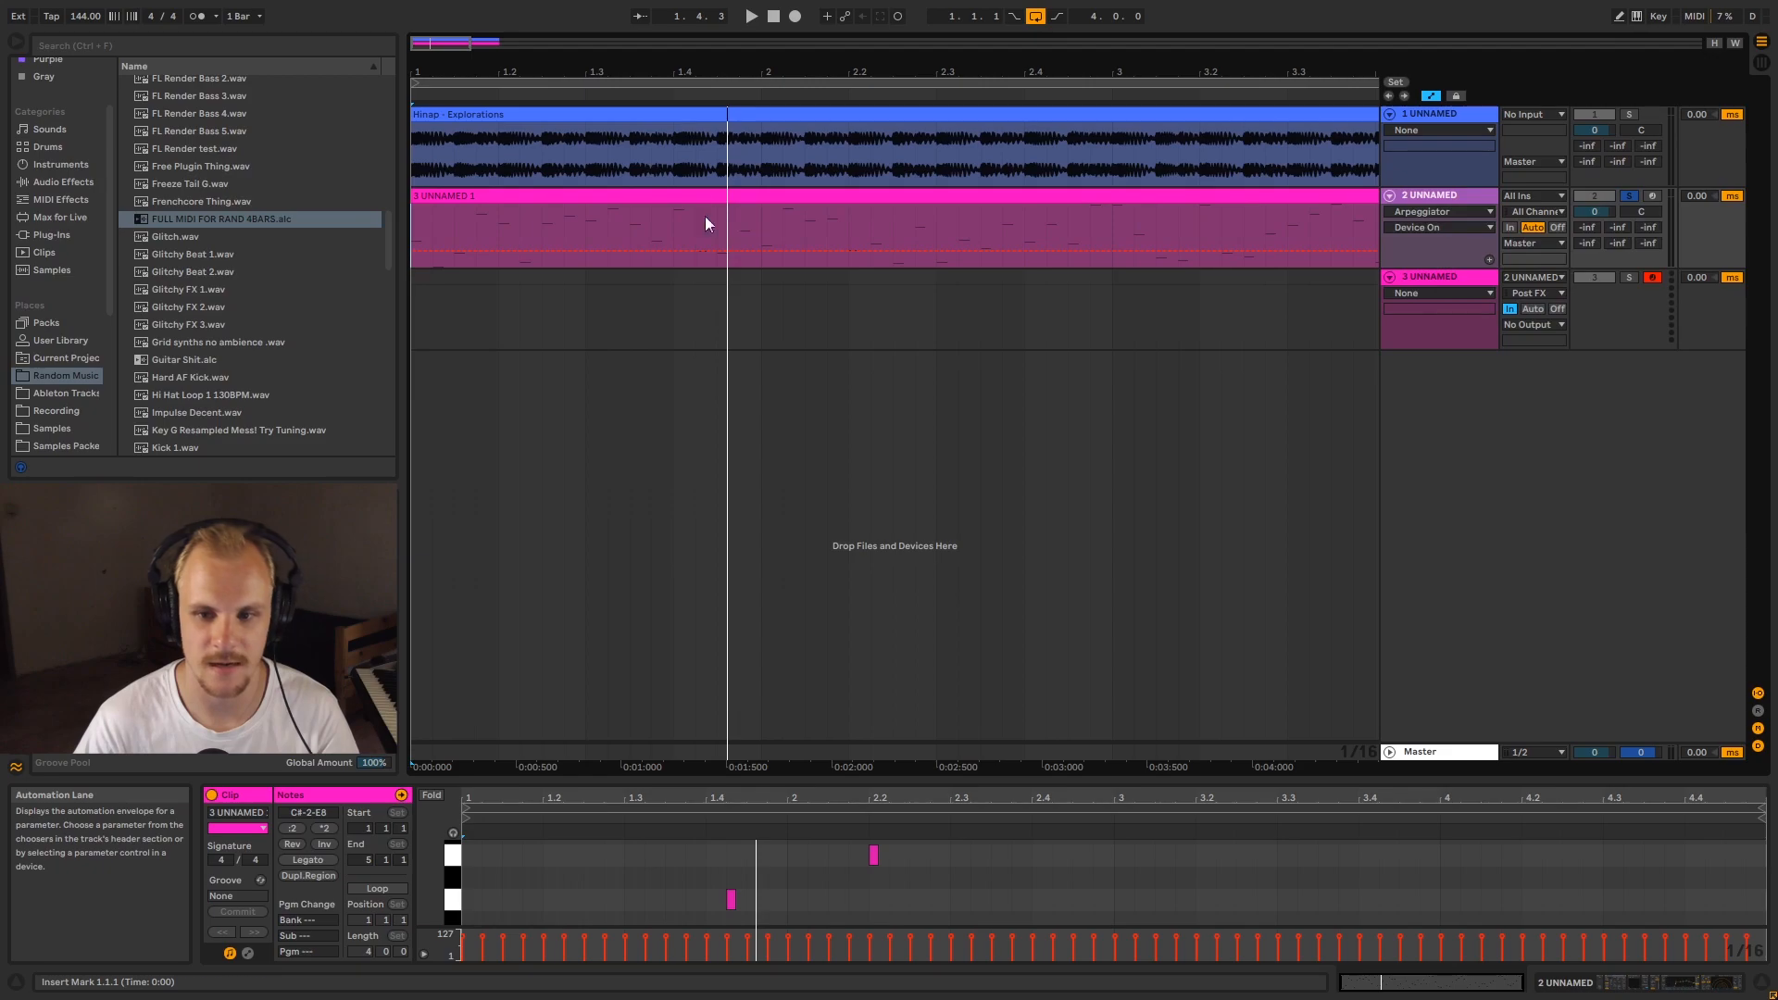
# - Display track 2's device chain, view the Serum patch with the whole four-bar arrangement in sight, and close Serum's window
pyautogui.moveTo(656, 73); pyautogui.dragTo(511, 59)
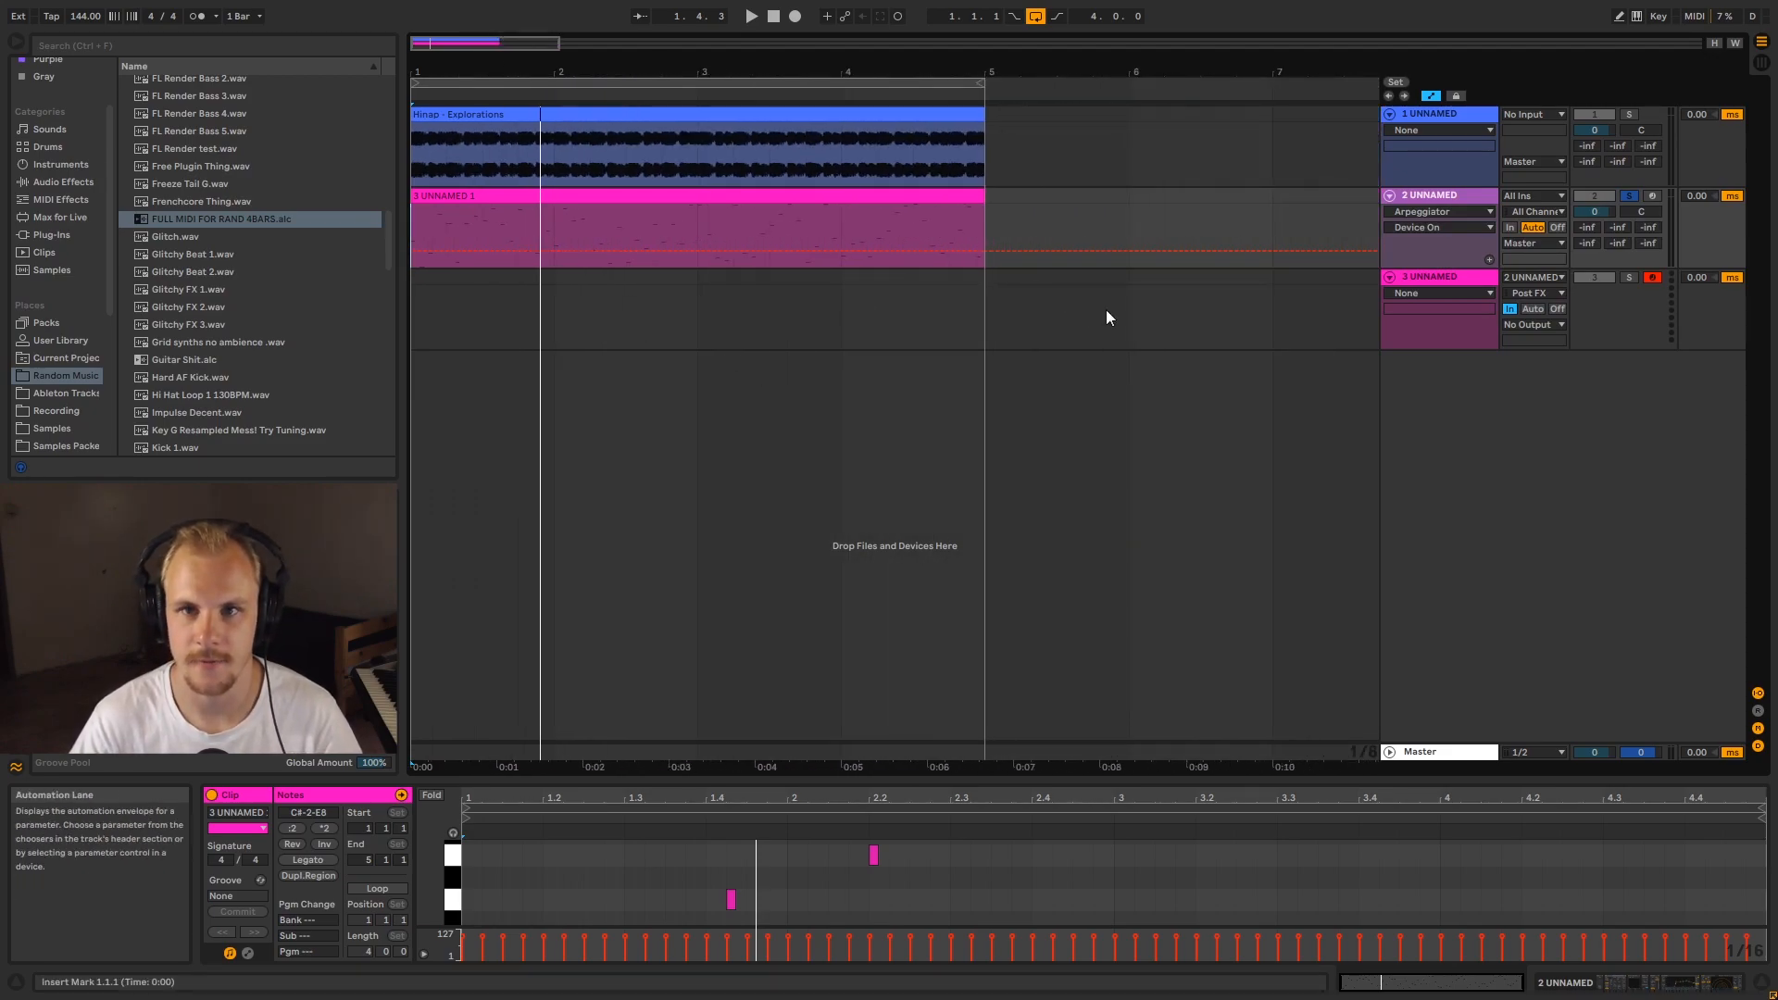
pyautogui.click(1464, 193)
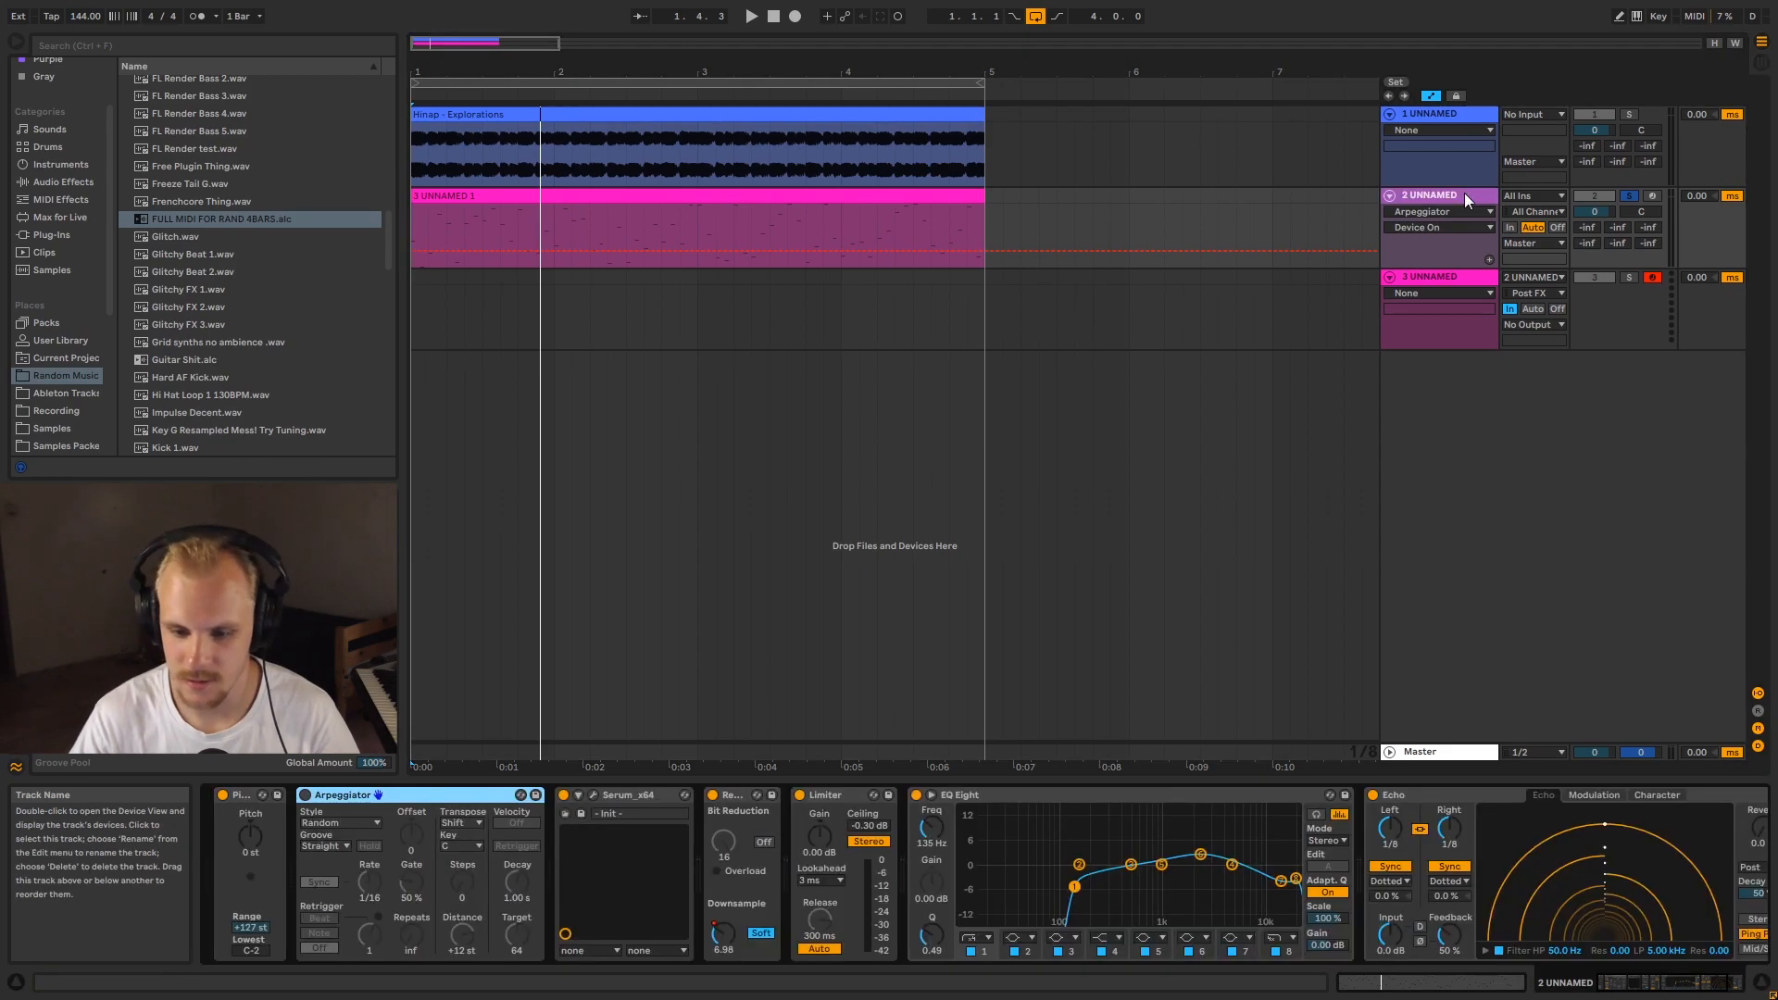
pyautogui.click(593, 794)
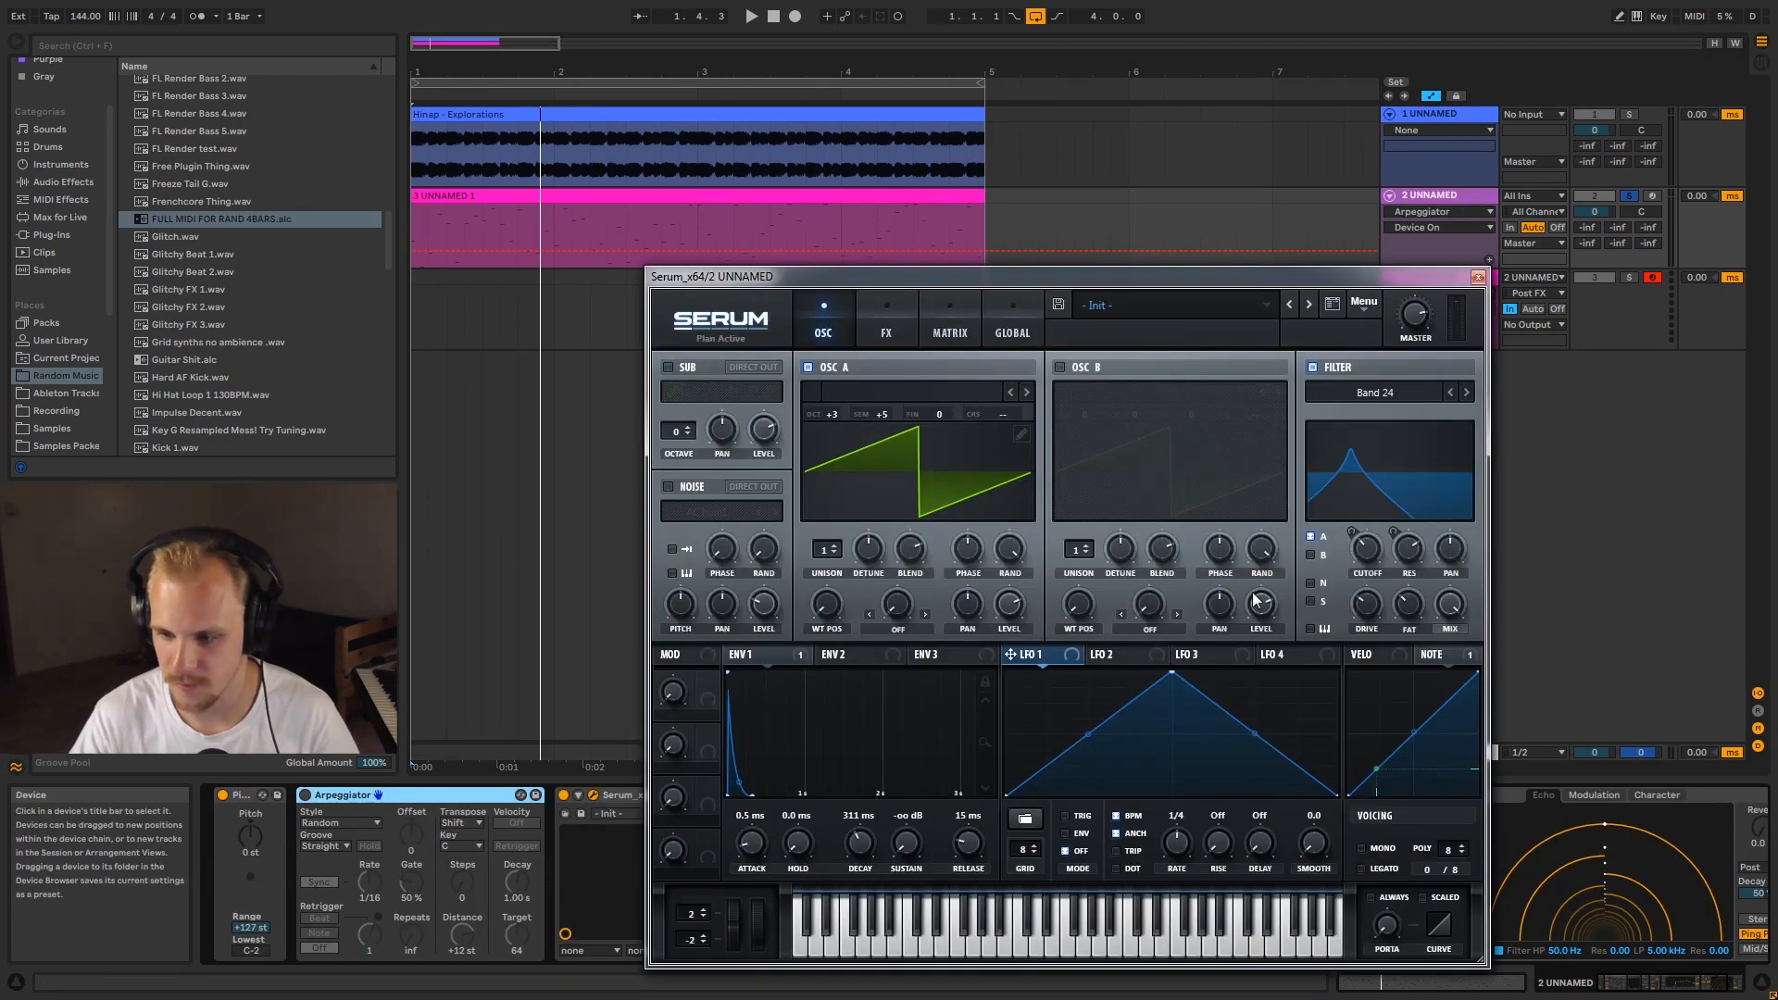
pyautogui.click(1478, 277)
# - In the recorded clip on track 2, transpose the single B3 note at 1.4.4 down four octaves to B-1
pyautogui.click(473, 198)
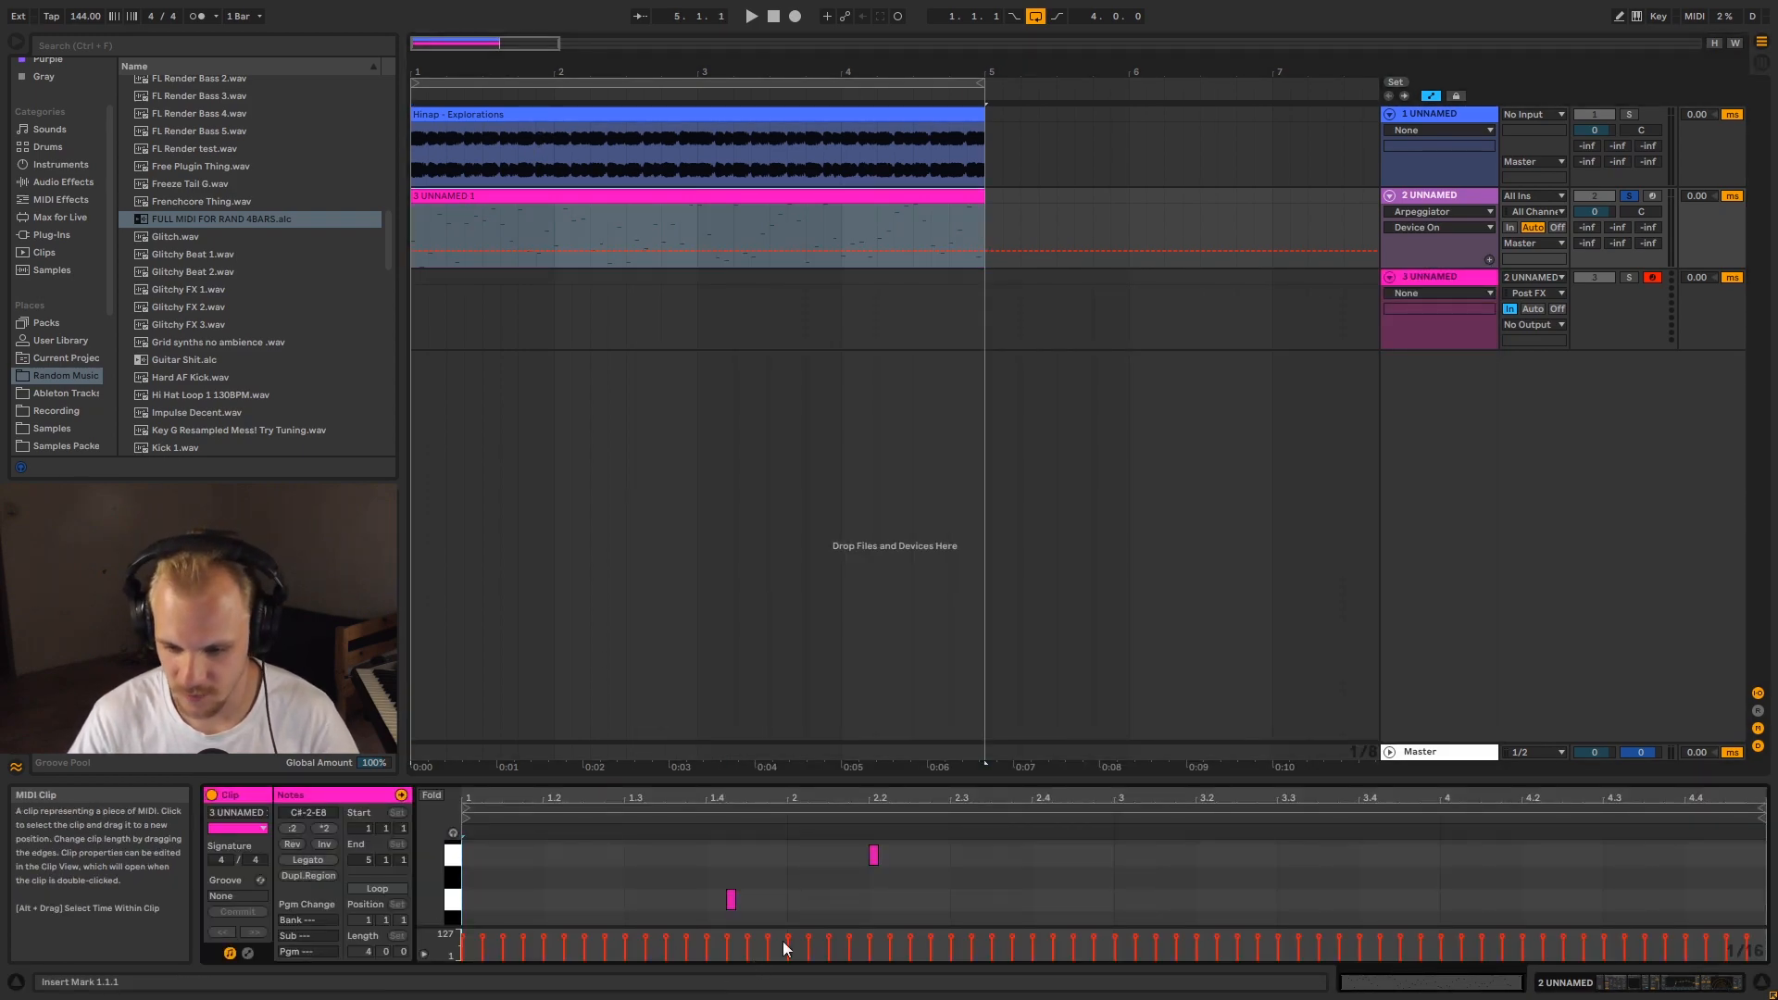
pyautogui.click(777, 891)
pyautogui.scroll(-3, 709, 884)
pyautogui.scroll(-5, 709, 883)
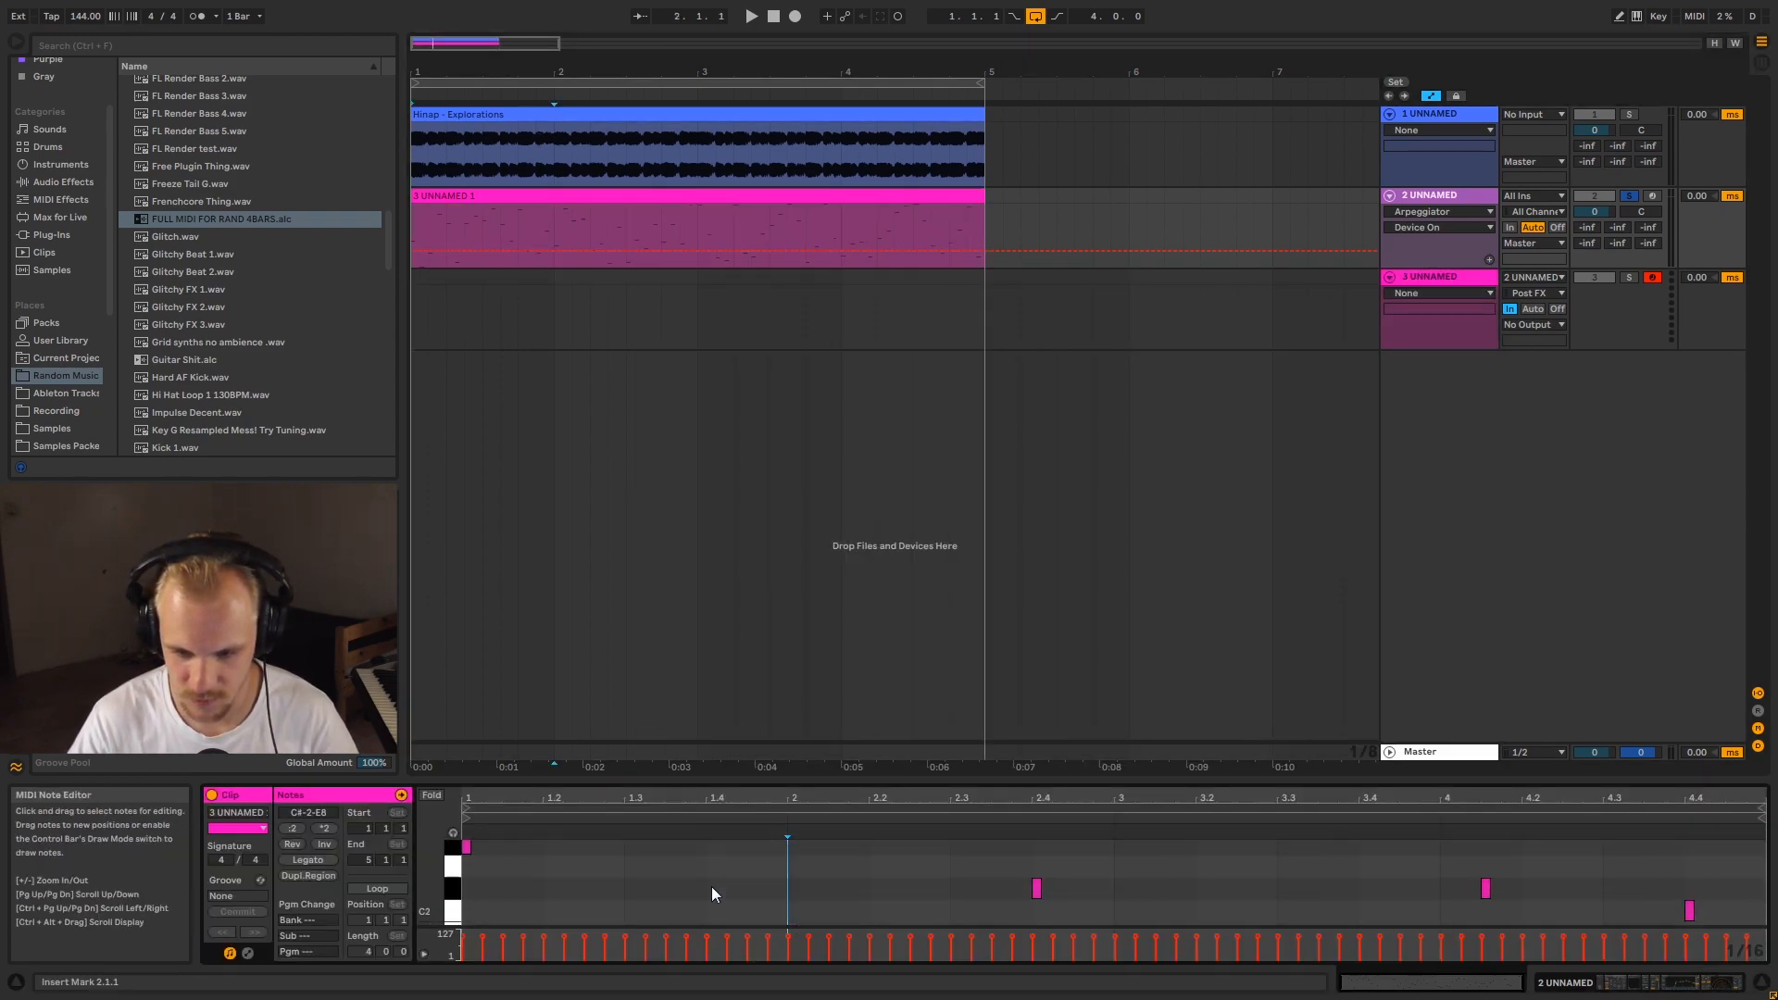
pyautogui.scroll(-3, 711, 886)
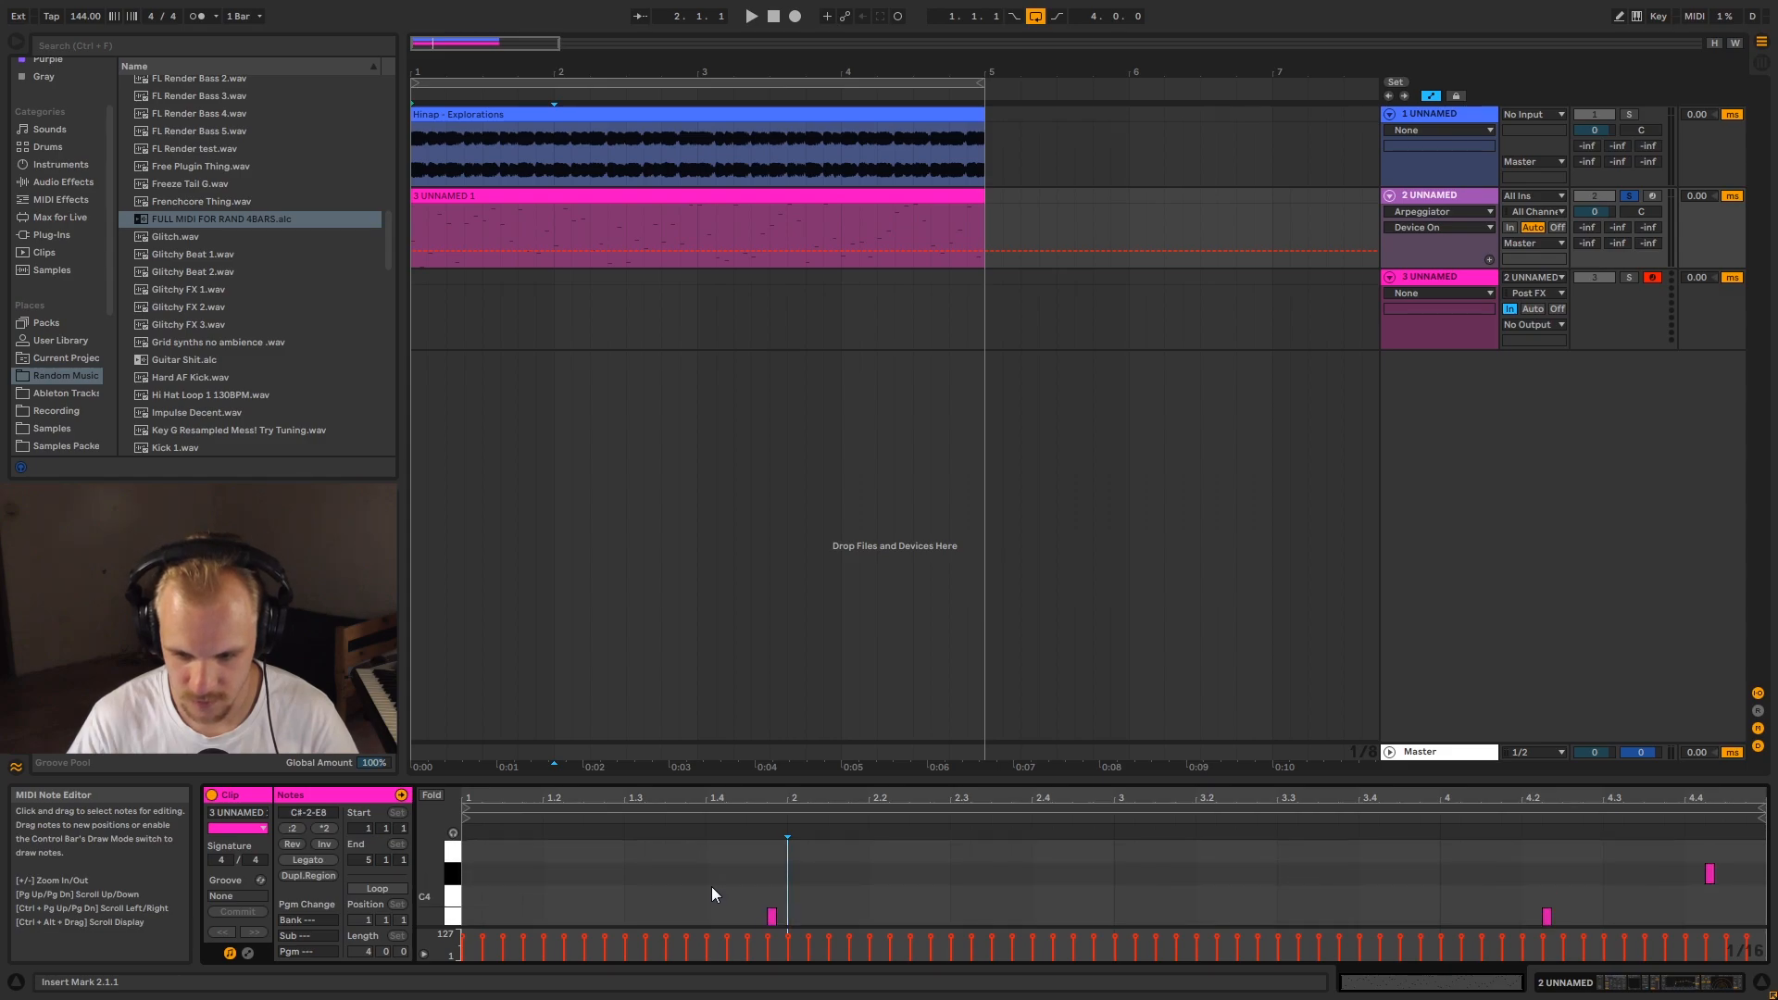
pyautogui.moveTo(720, 881); pyautogui.dragTo(831, 893)
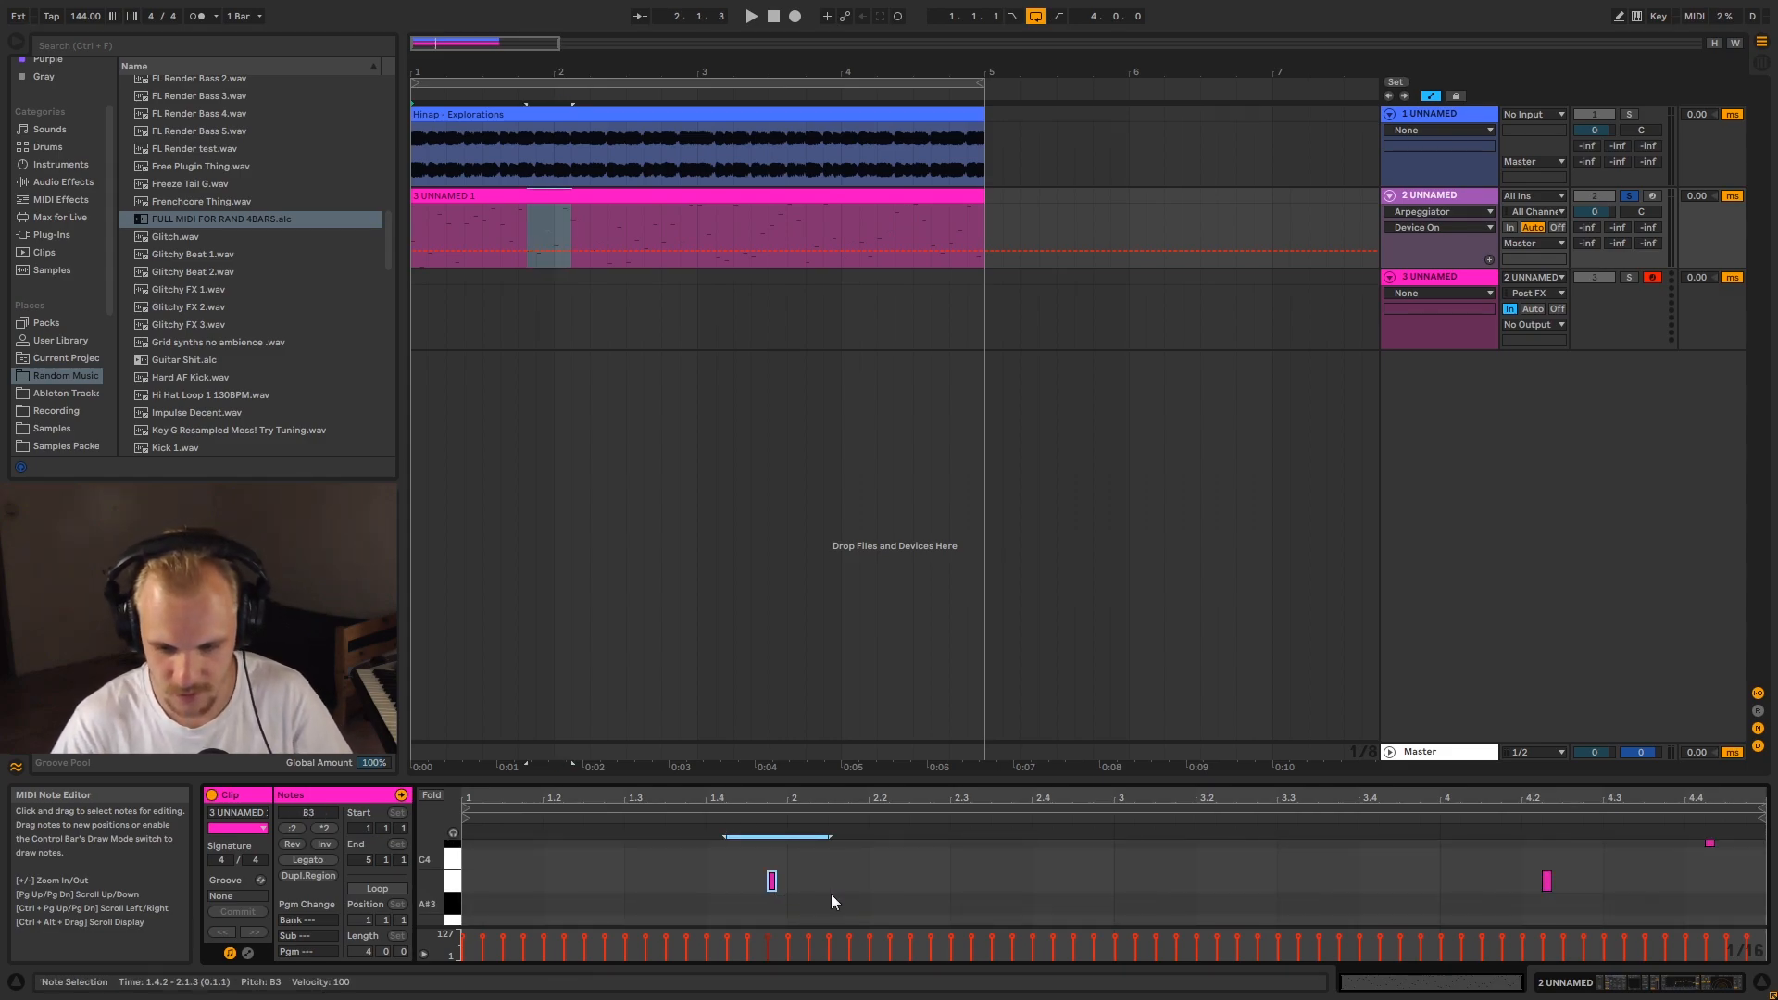
pyautogui.hotkey('shift', 'Down')
pyautogui.hotkey('shift', 'Down')
pyautogui.hotkey('shift', 'Down')
pyautogui.hotkey('shift', 'Down')
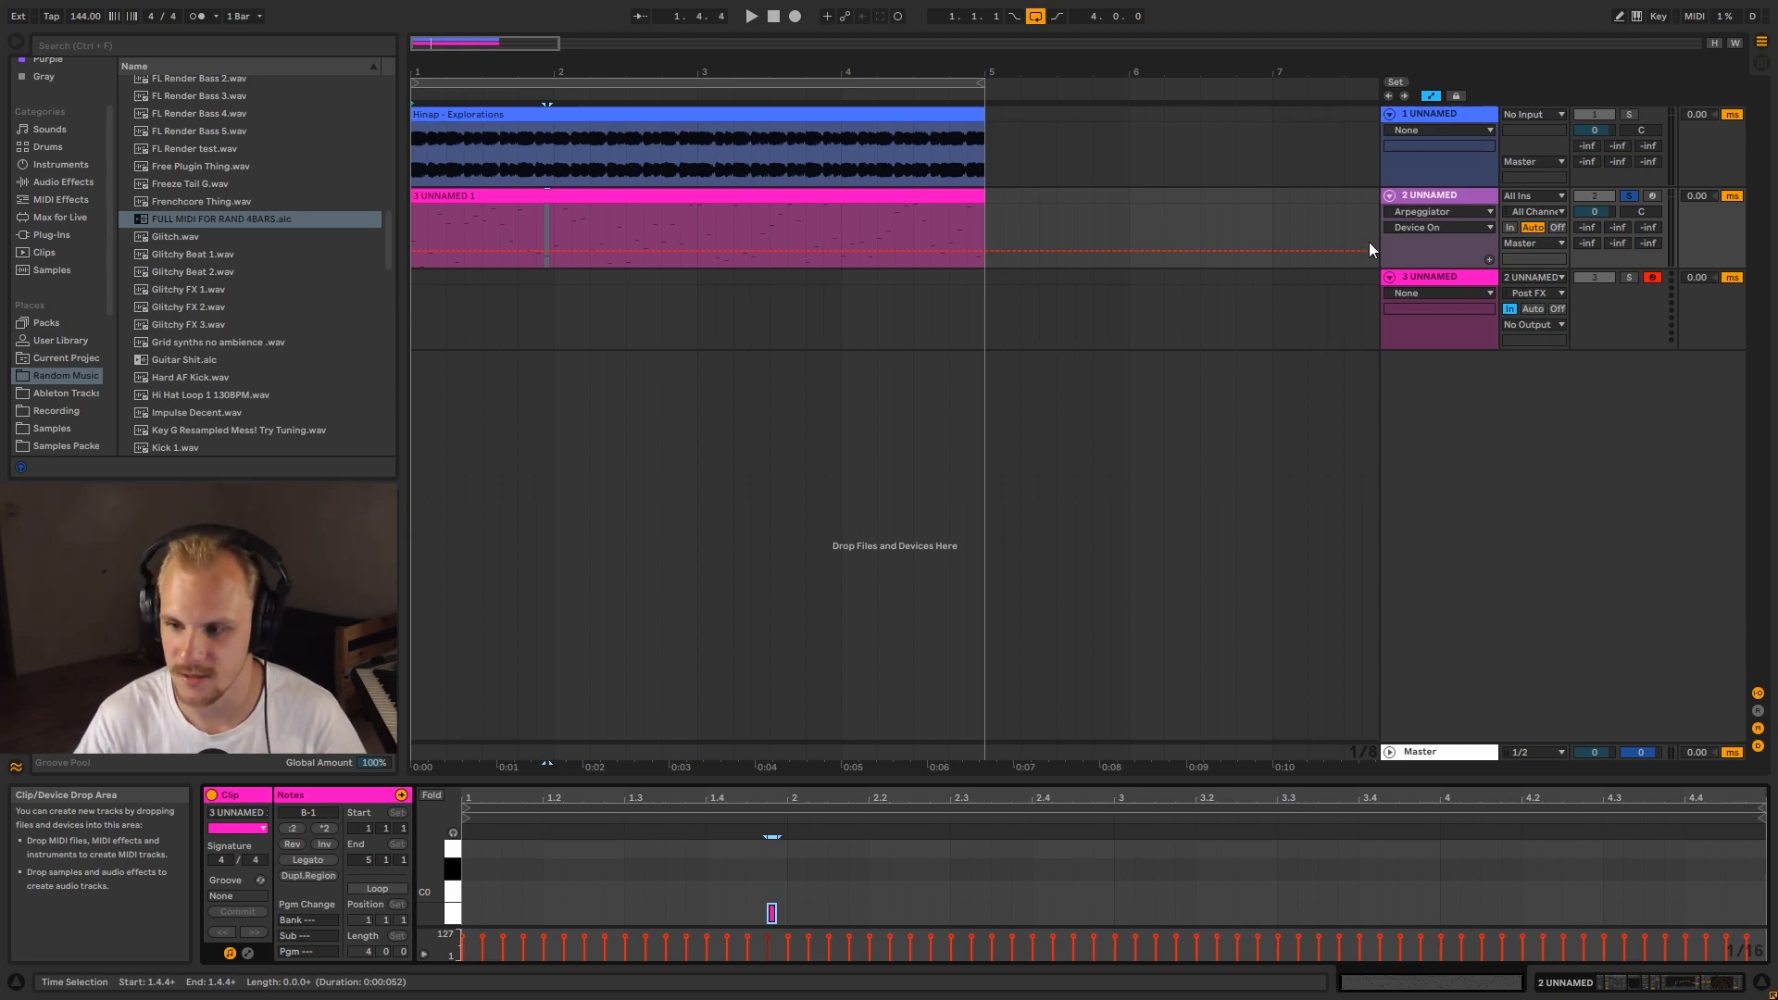
# - Return to track 2's device chain, look over Serum's oscillator, filter and envelope settings again, and close the plug-in window
pyautogui.click(1424, 198)
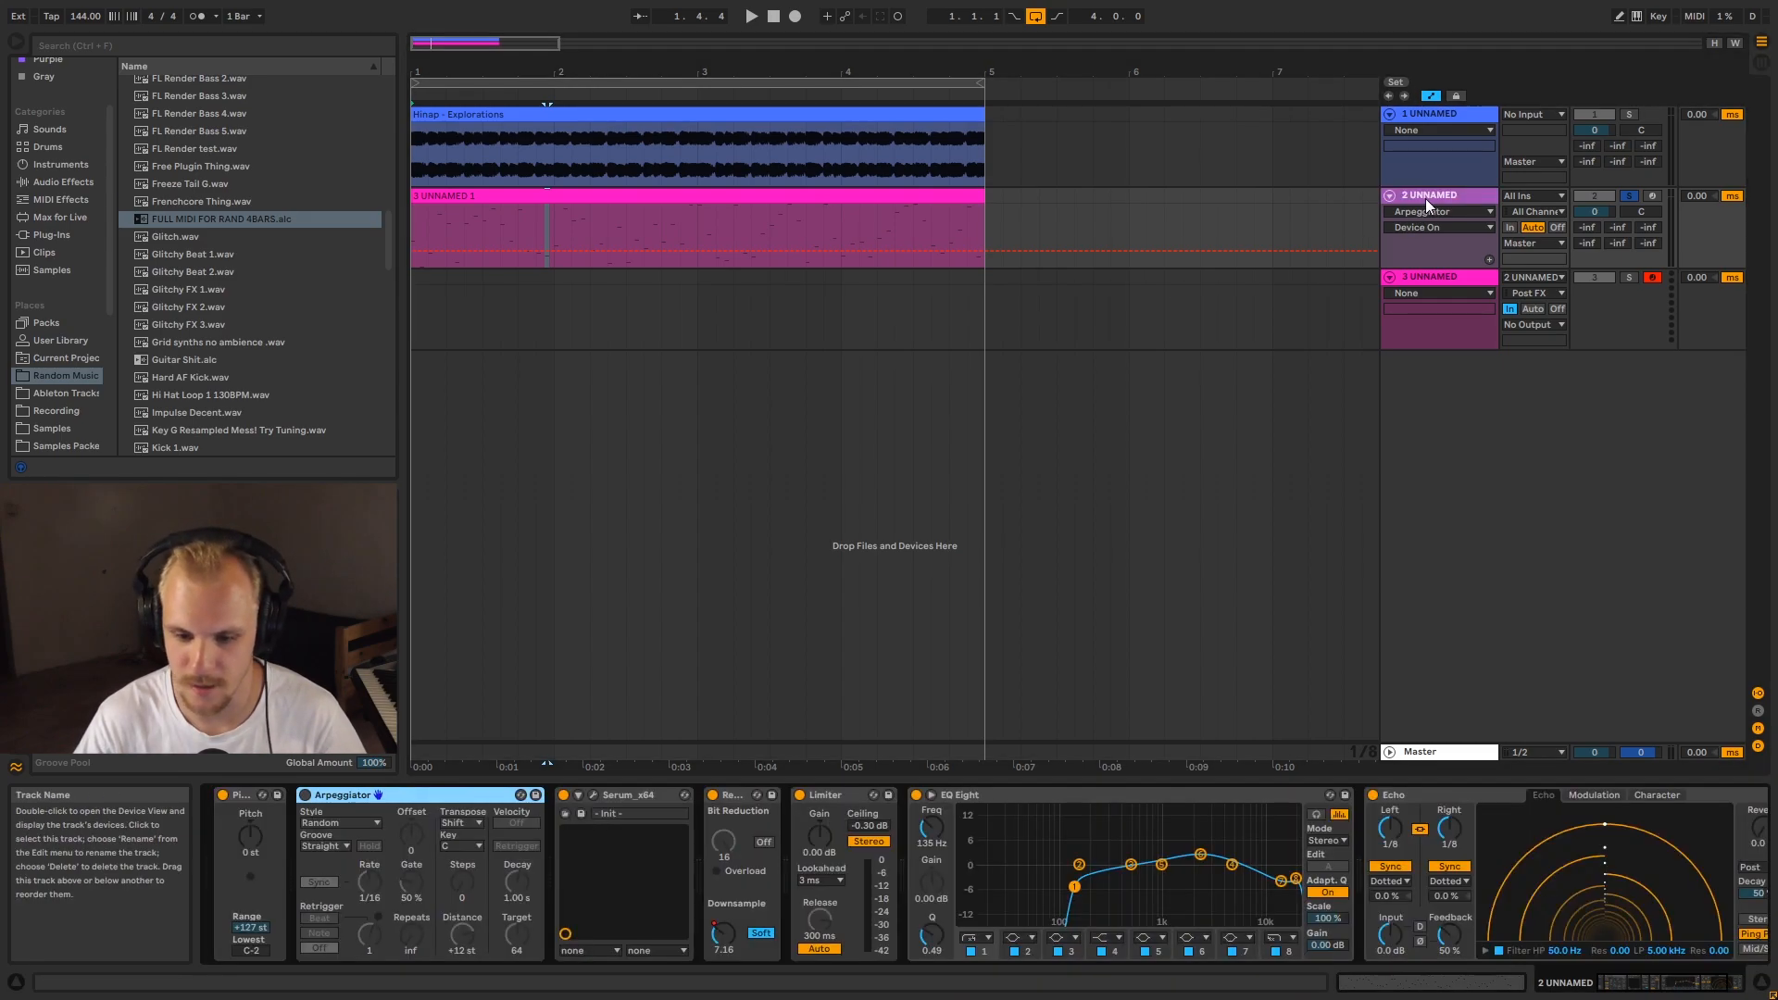
pyautogui.click(594, 795)
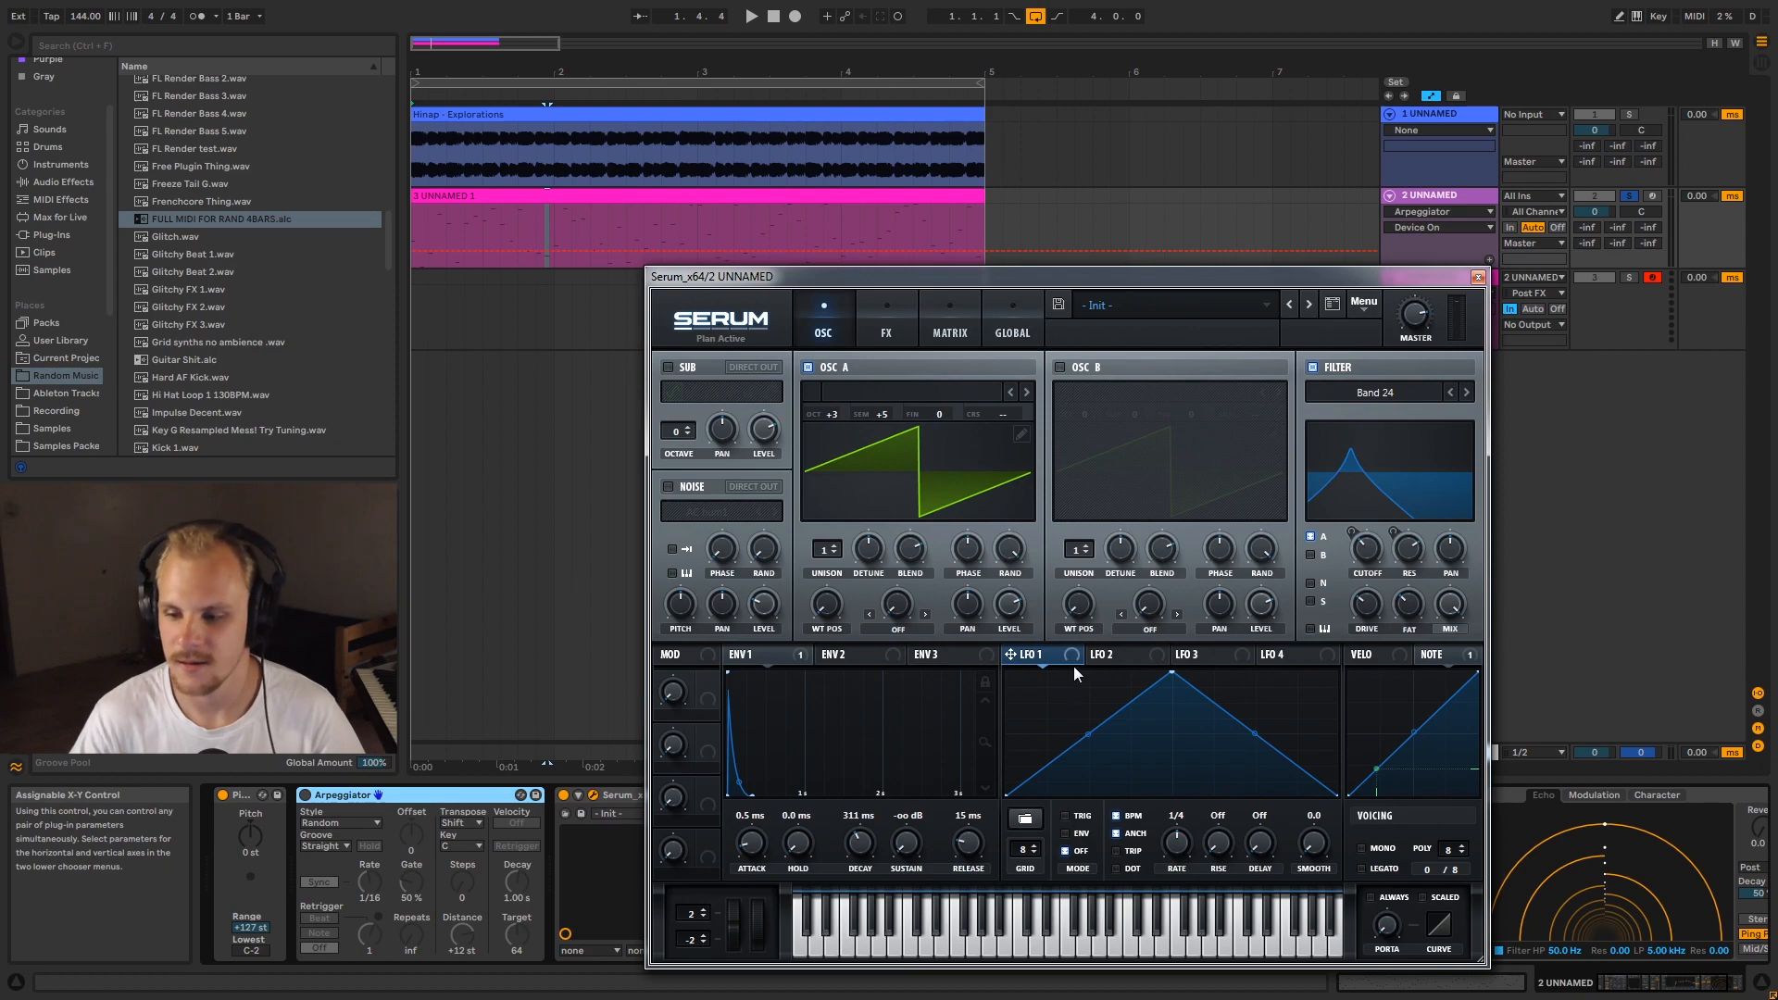
pyautogui.click(1477, 276)
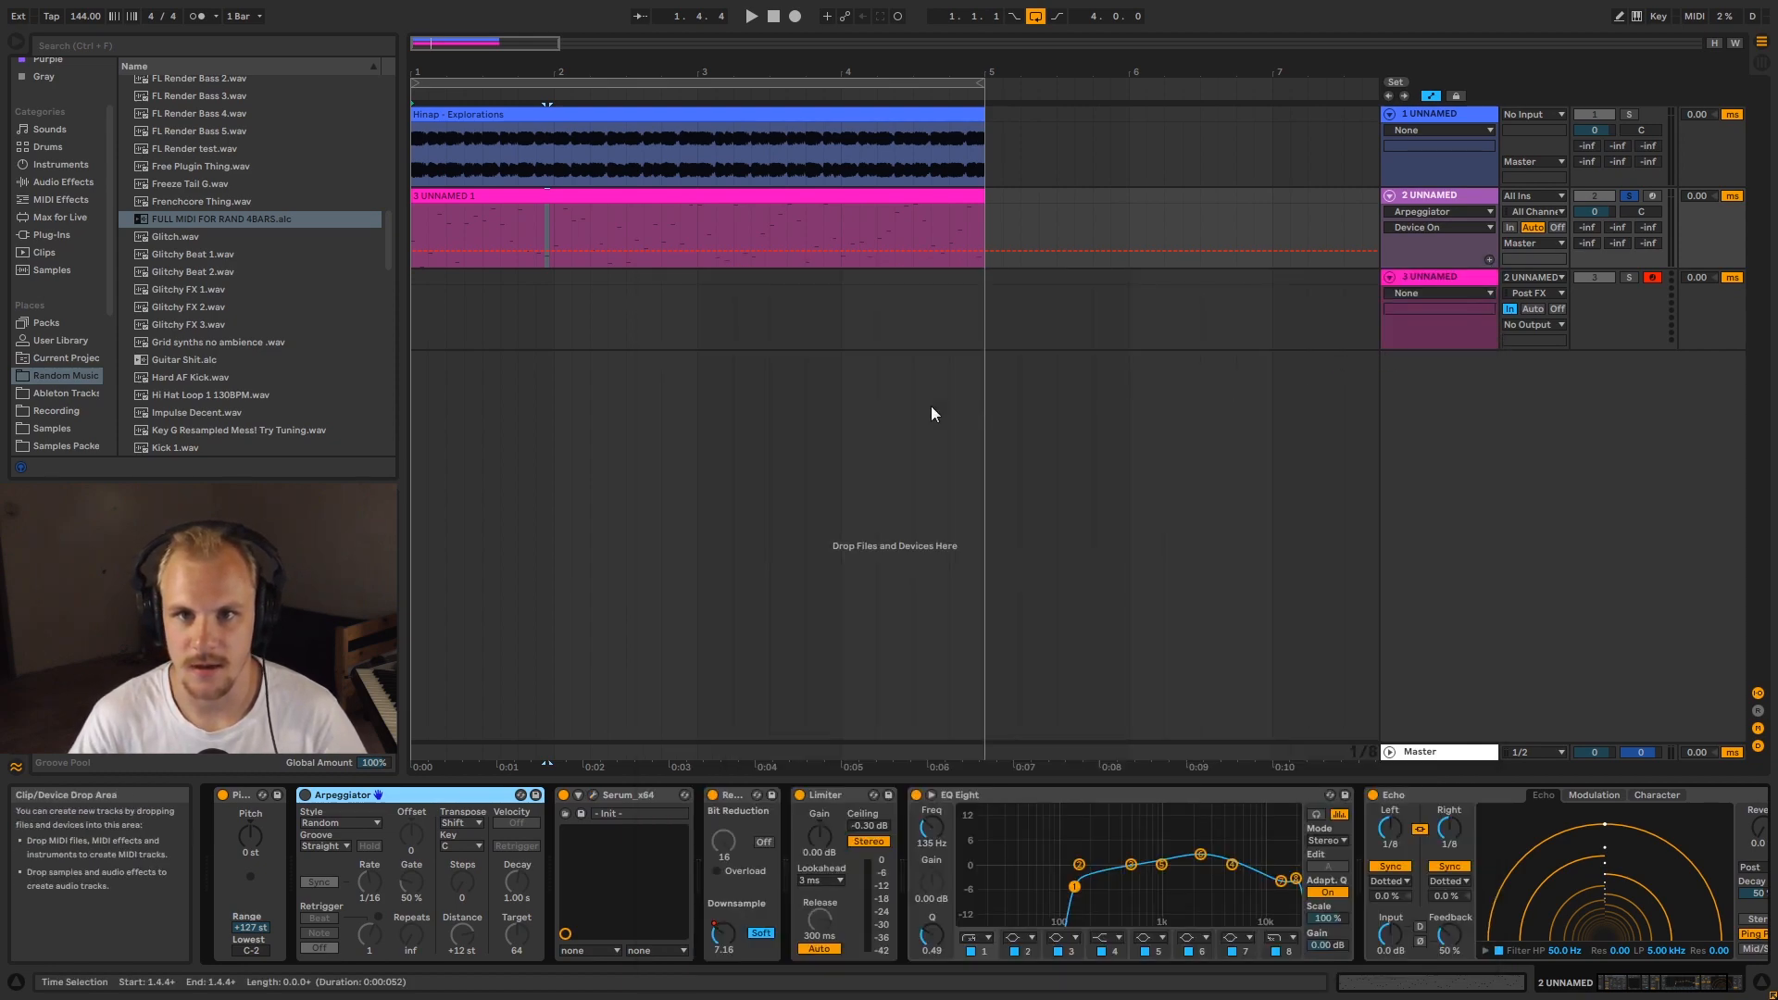